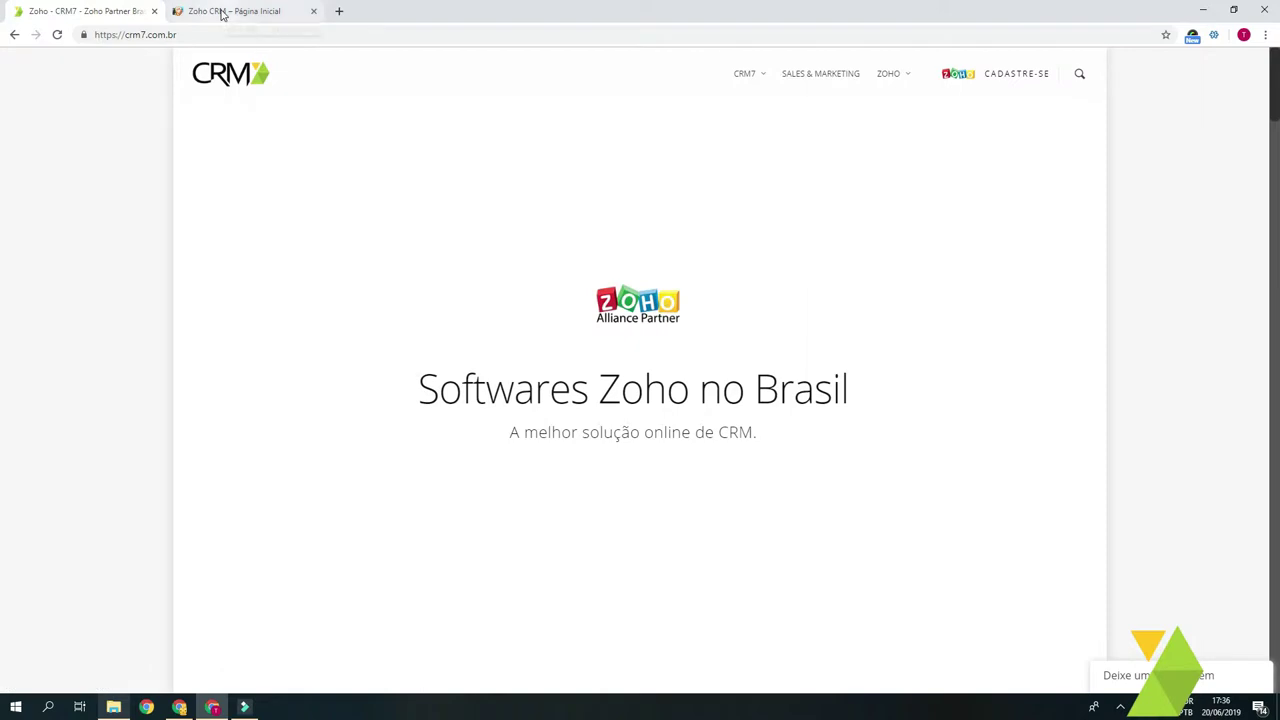
# Step: Switch to the 'Zoho CRM – Página Inicial' browser tab to show the home dashboard
pyautogui.click(222, 14)
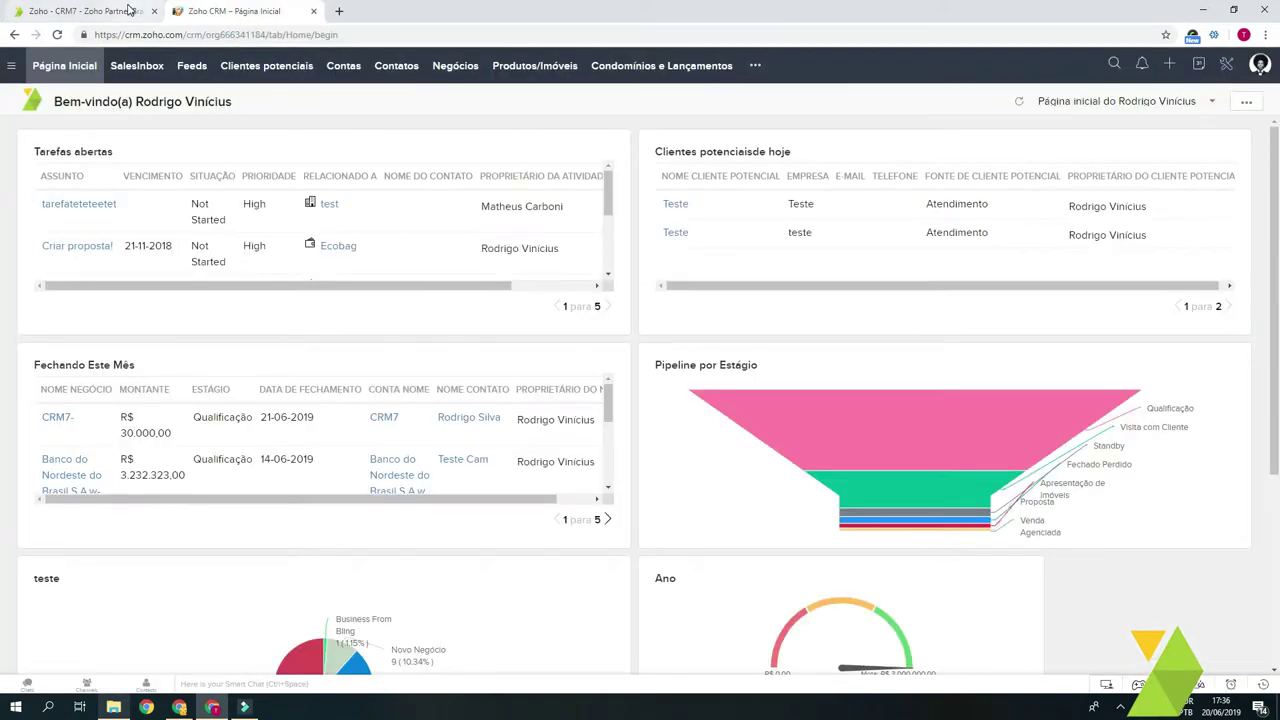
# Step: Go to Setup, Módulos e campos, and open the Negócios module's layouts
pyautogui.click(1226, 66)
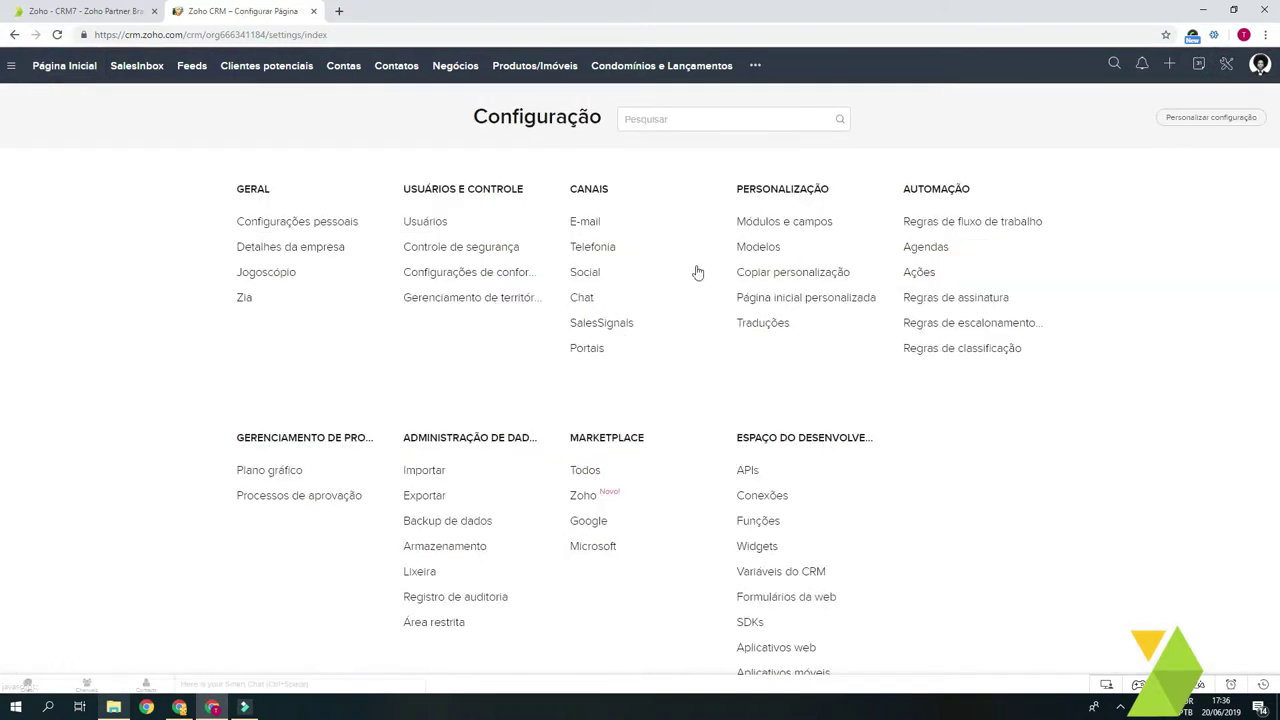
pyautogui.click(784, 222)
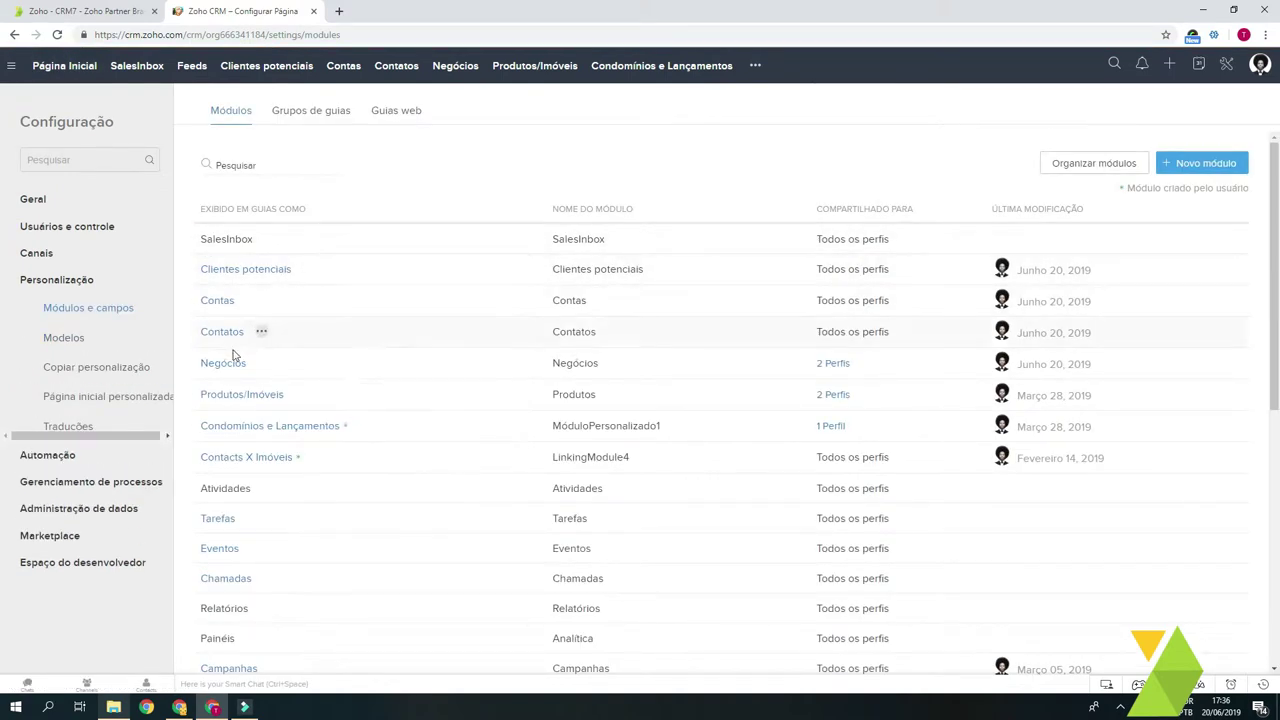
pyautogui.moveTo(229, 368)
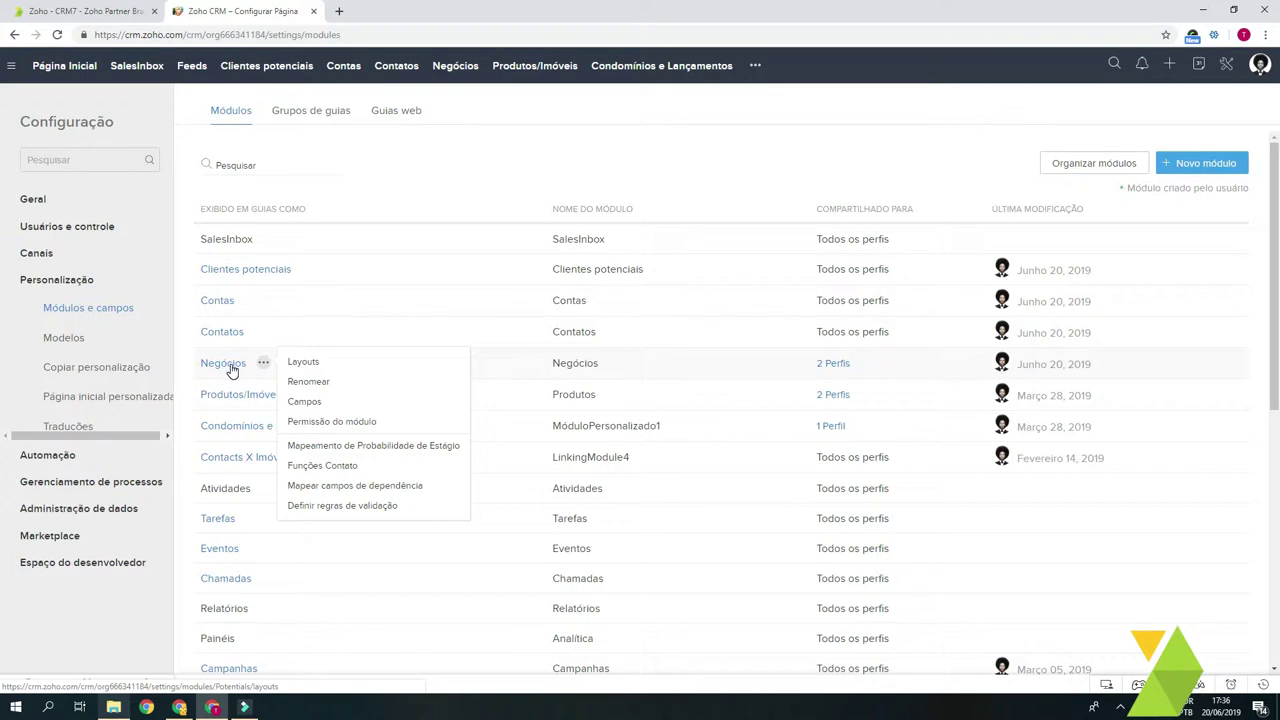
pyautogui.click(229, 368)
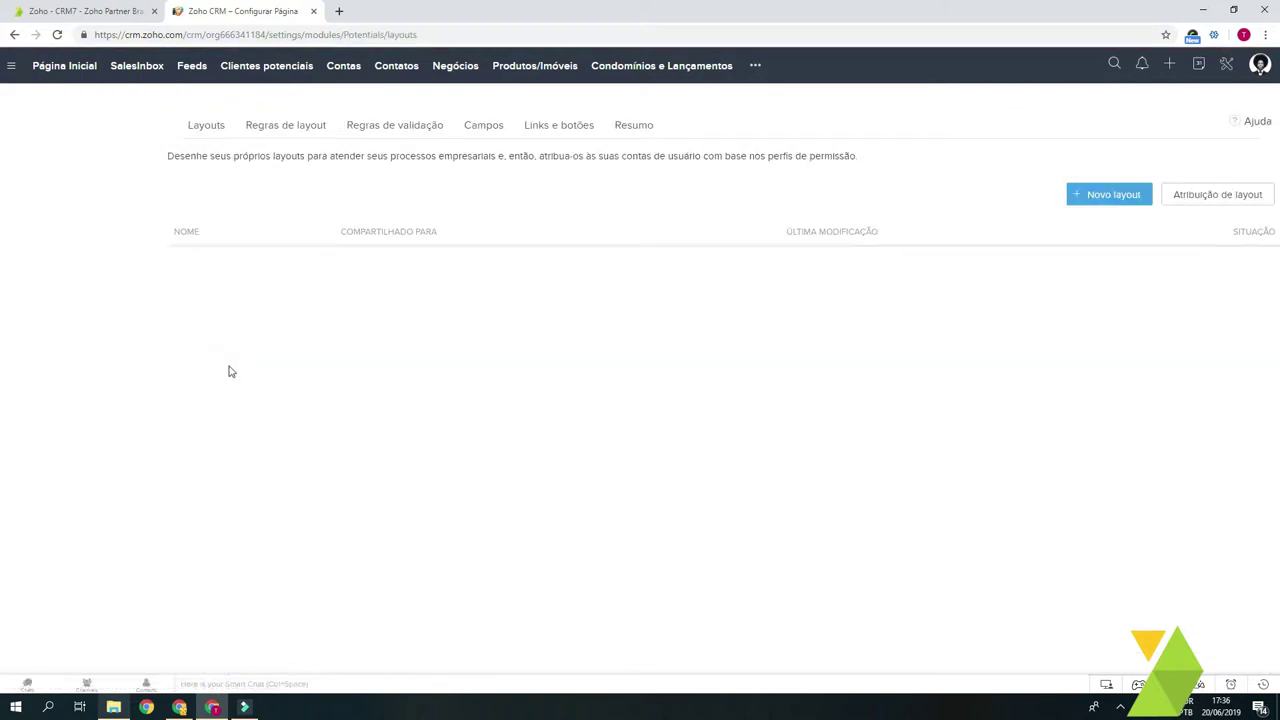
# Step: In the Standard layout, add a section above Registro named 'Exemplos de campos'
pyautogui.click(212, 384)
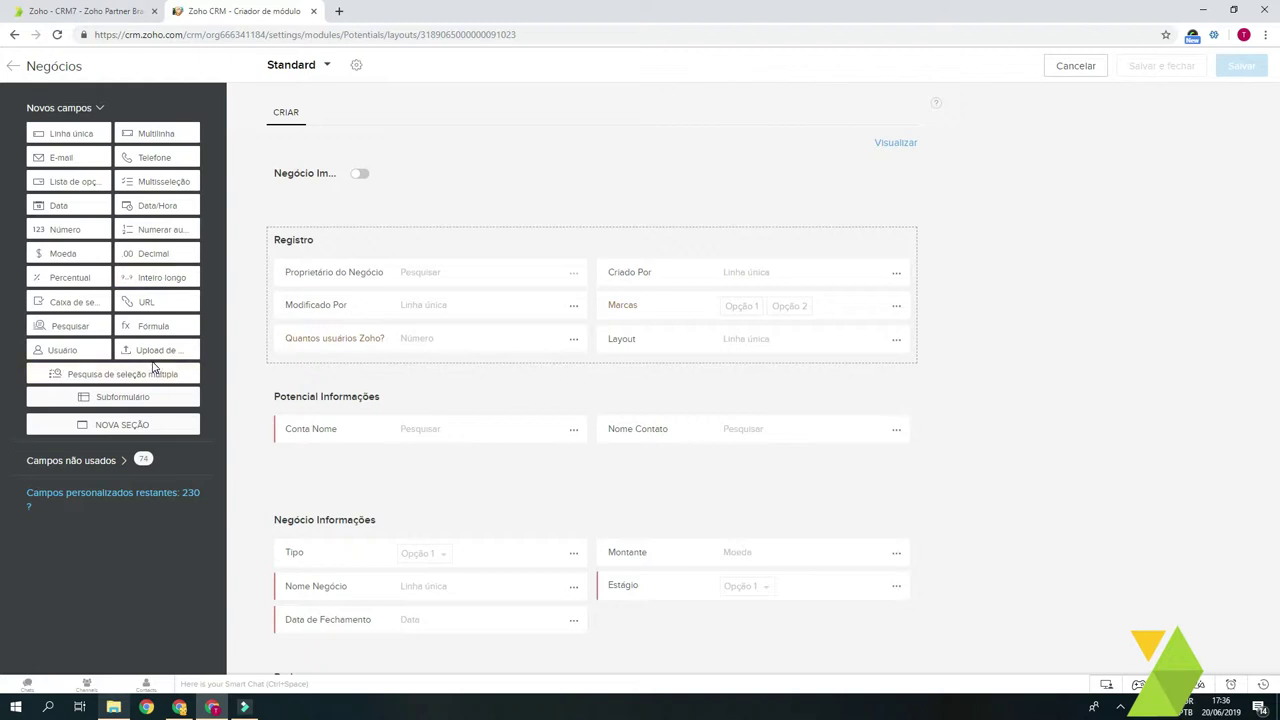
pyautogui.moveTo(127, 415); pyautogui.dragTo(351, 291)
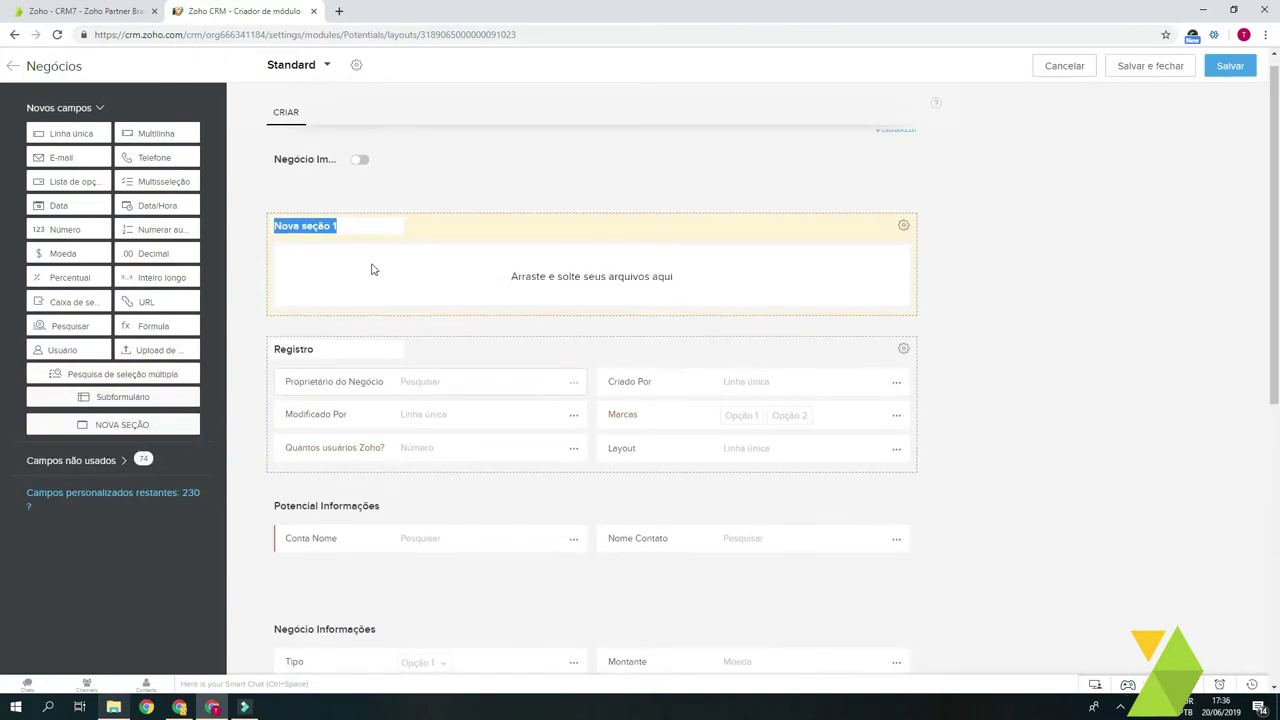
pyautogui.moveTo(426, 234); pyautogui.dragTo(408, 283)
pyautogui.click(364, 238)
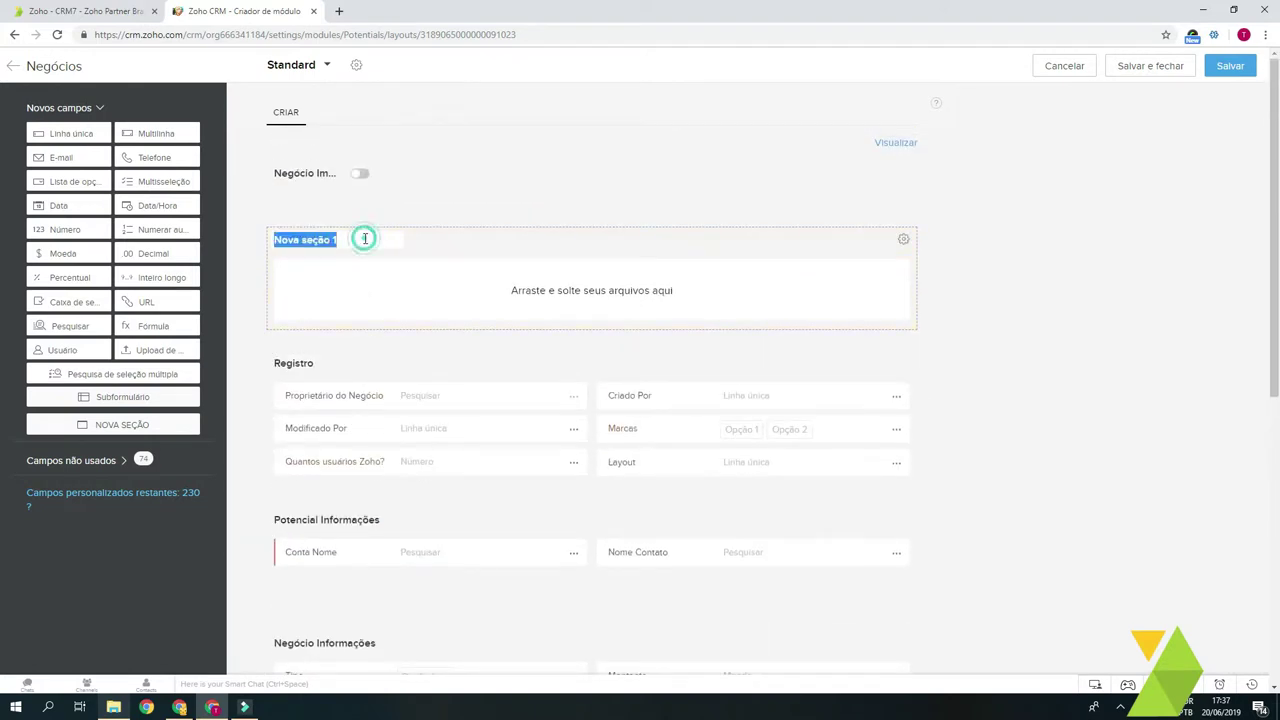
pyautogui.write('Exemplos de campos')
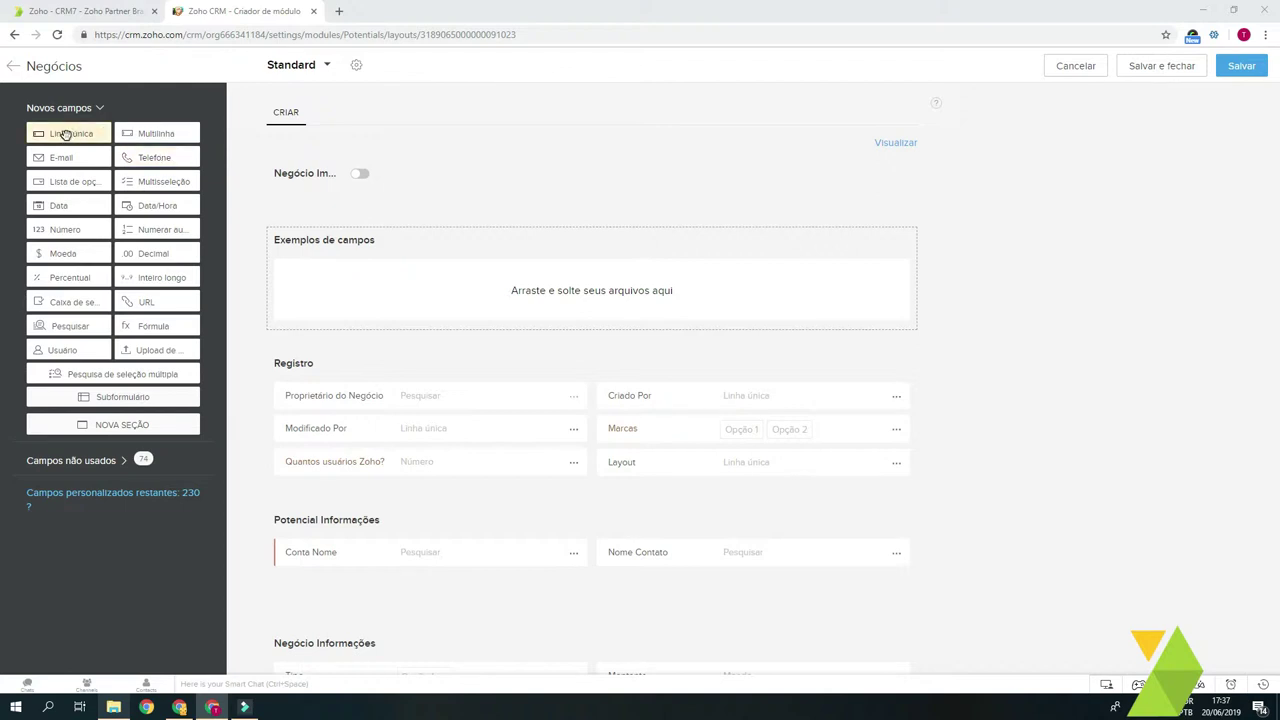
# Step: Add a required, no-duplicates single-line field with static tooltip 'Digite o endereço completo'
pyautogui.moveTo(65, 134); pyautogui.dragTo(350, 280)
pyautogui.click(574, 273)
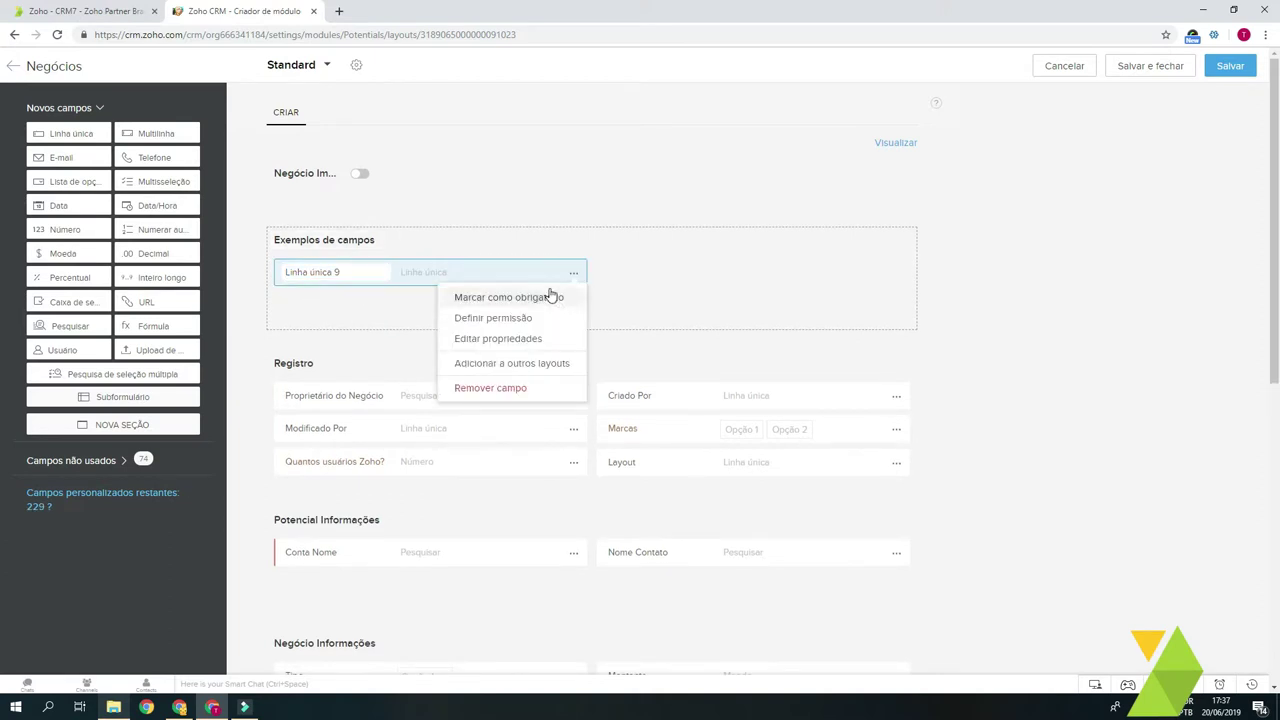
pyautogui.click(515, 339)
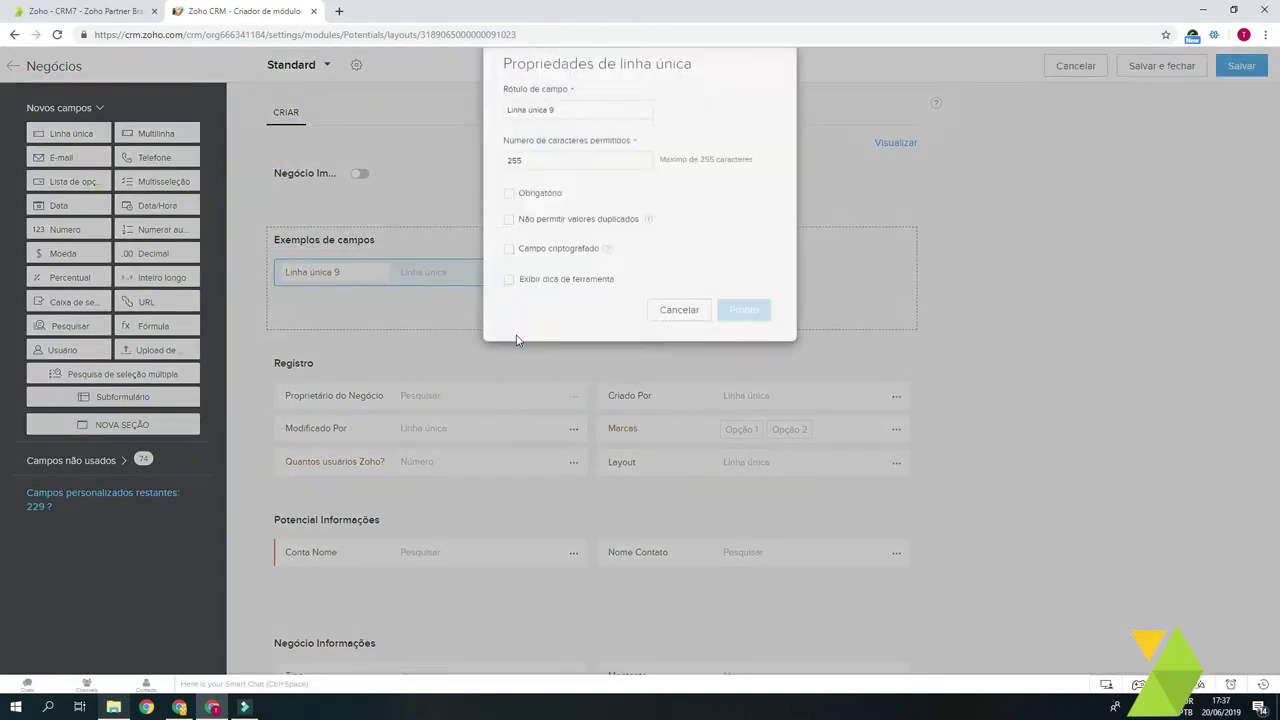
pyautogui.click(545, 205)
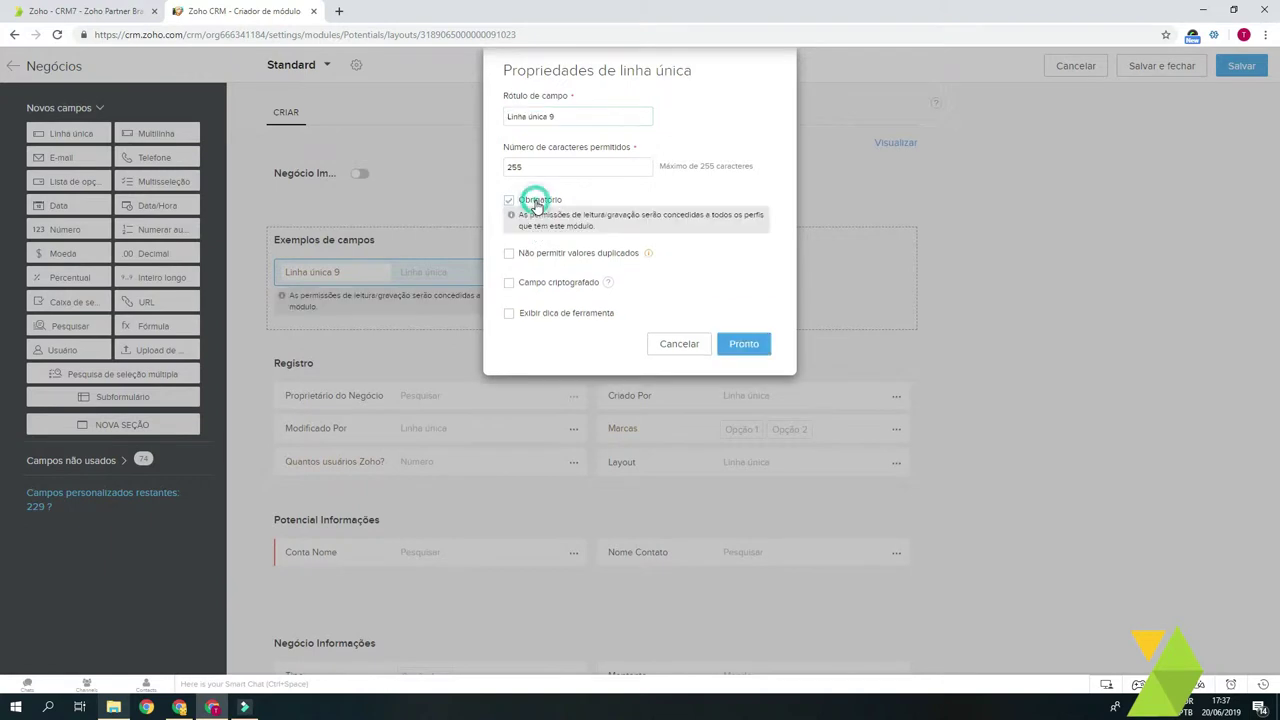
pyautogui.click(575, 256)
pyautogui.click(544, 313)
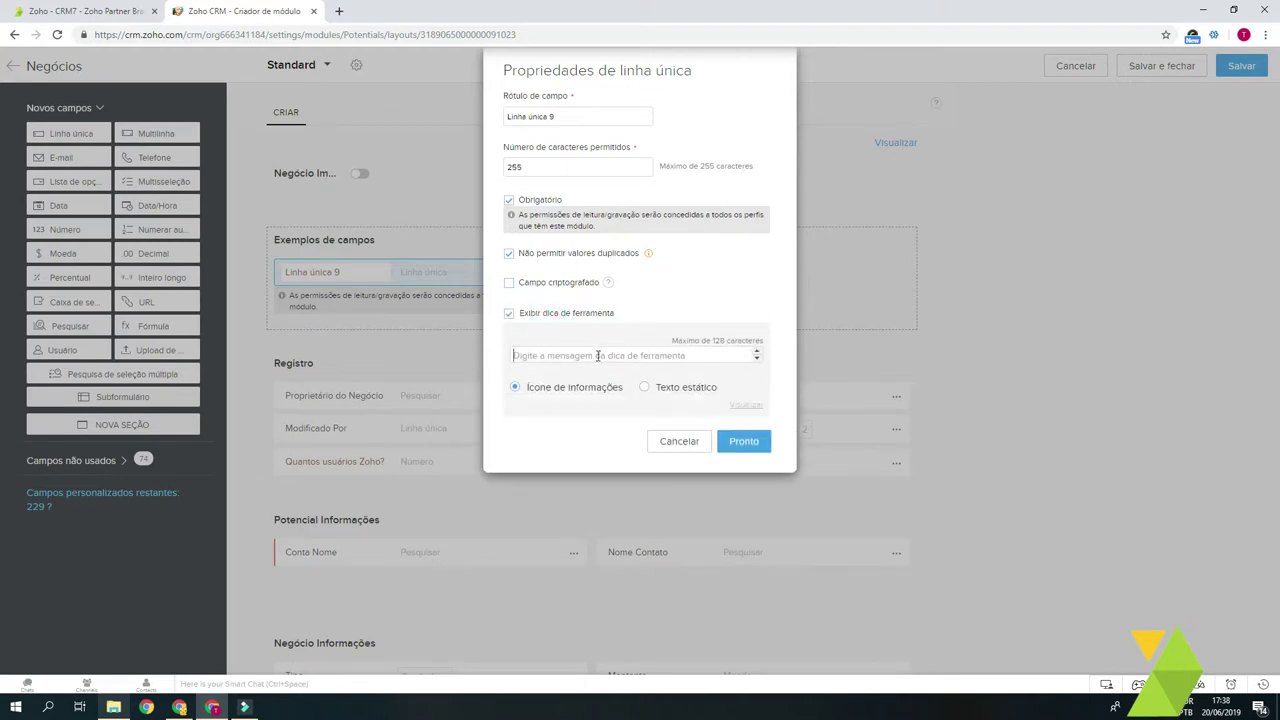
pyautogui.write('Digite o endereço completo')
pyautogui.click(645, 389)
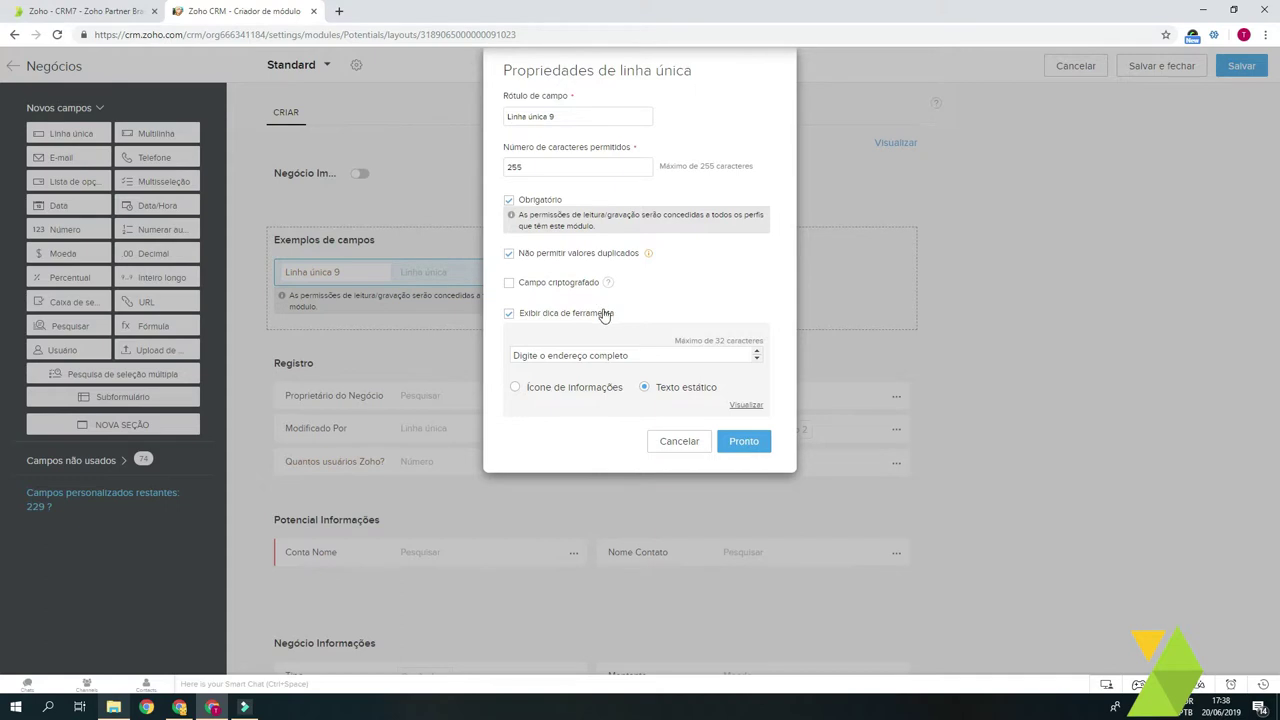
# Step: Rename the single-line field to 'Endereço 3' and confirm its properties
pyautogui.moveTo(560, 119); pyautogui.dragTo(494, 120)
pyautogui.write('Endeço')
pyautogui.press('BackSpace')
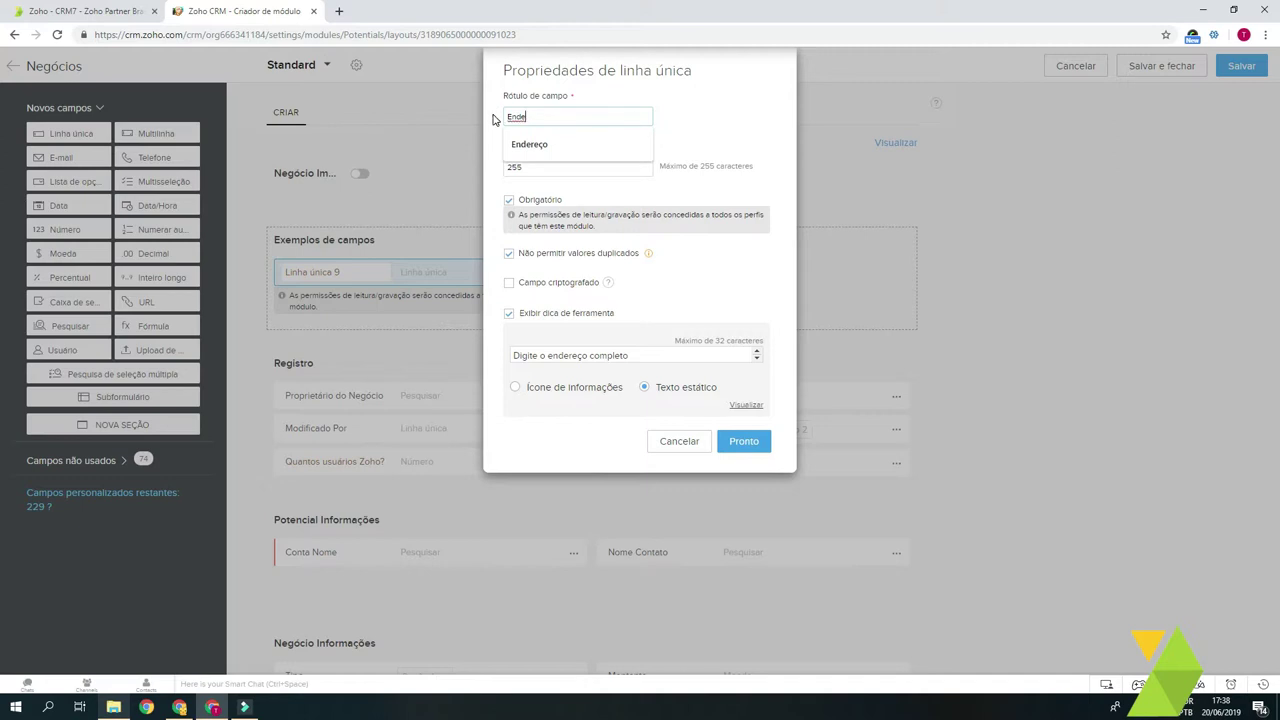
pyautogui.write('reço')
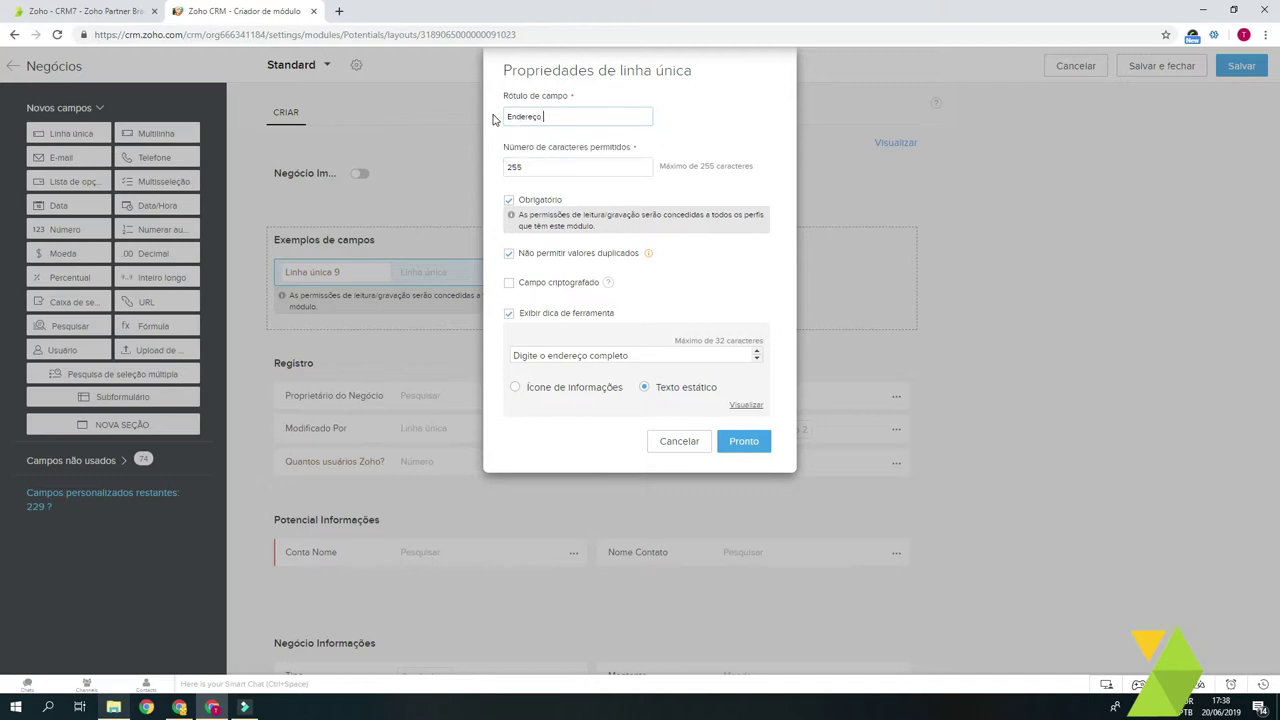
pyautogui.write(' 3')
pyautogui.click(744, 441)
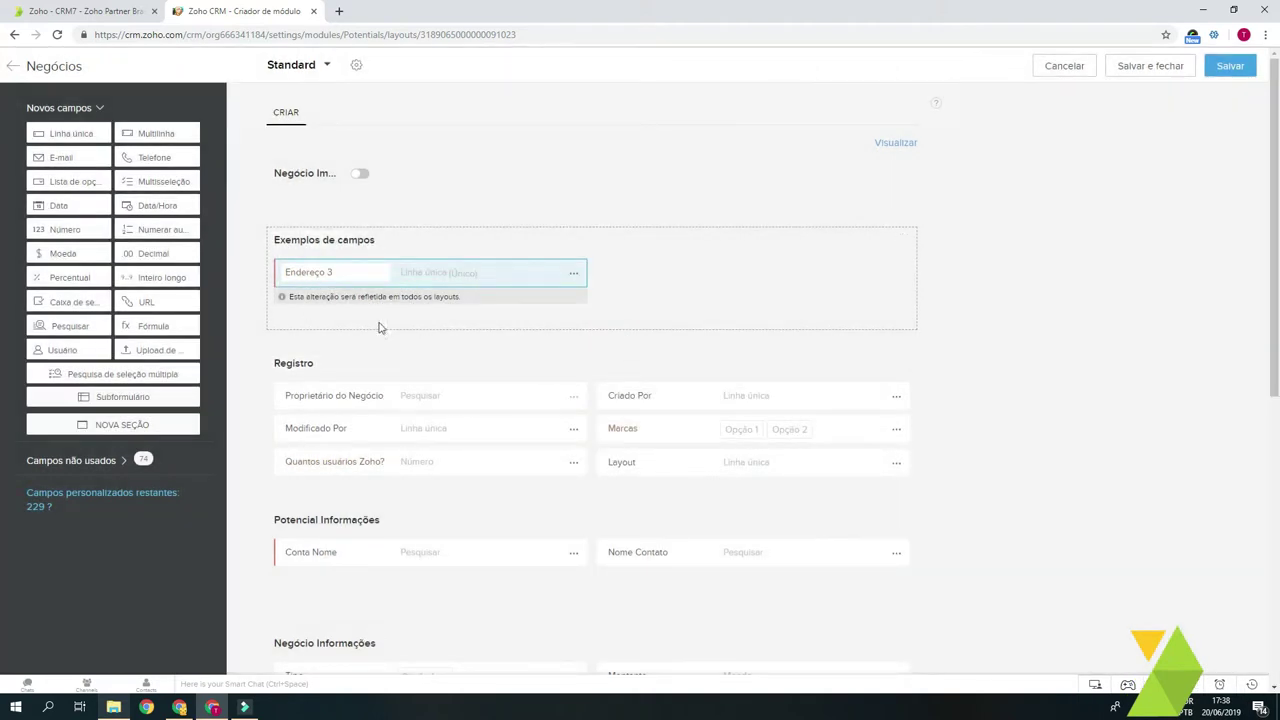
# Step: Add multi-line field Multilinha 5 beside Endereço 3, keeping the Pequena 2000-character limit
pyautogui.moveTo(150, 135); pyautogui.dragTo(682, 290)
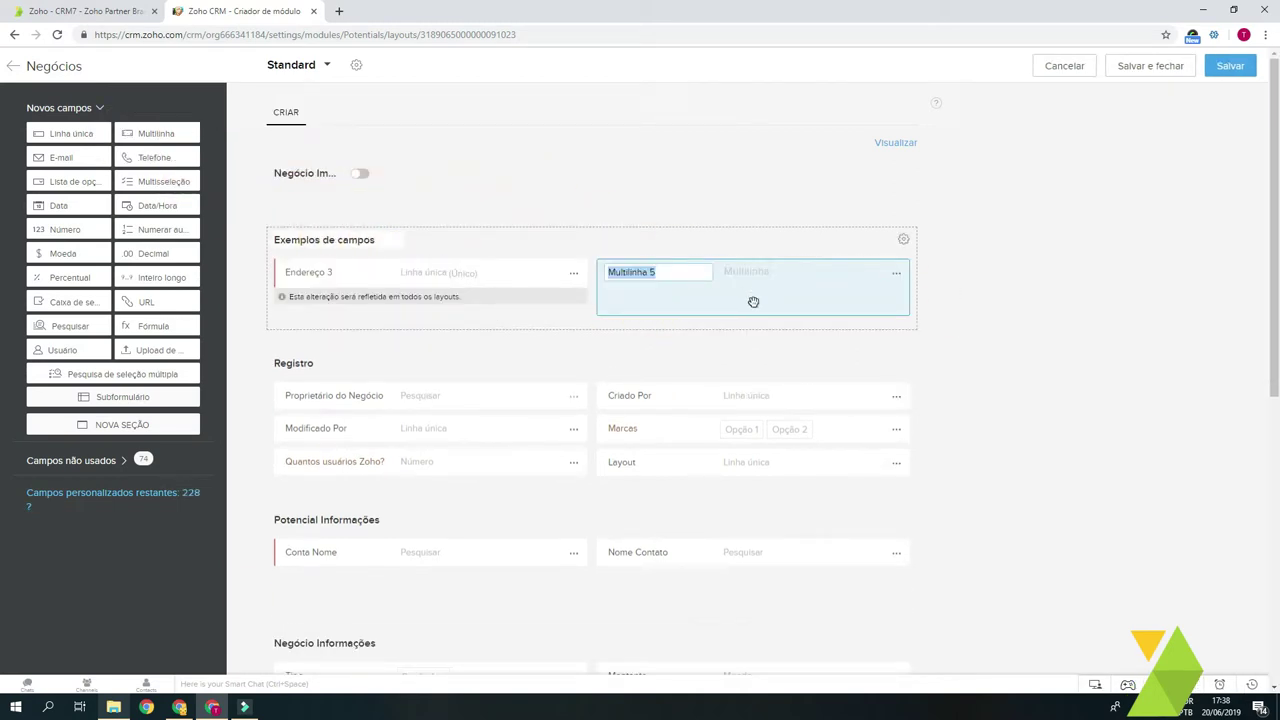
pyautogui.click(896, 273)
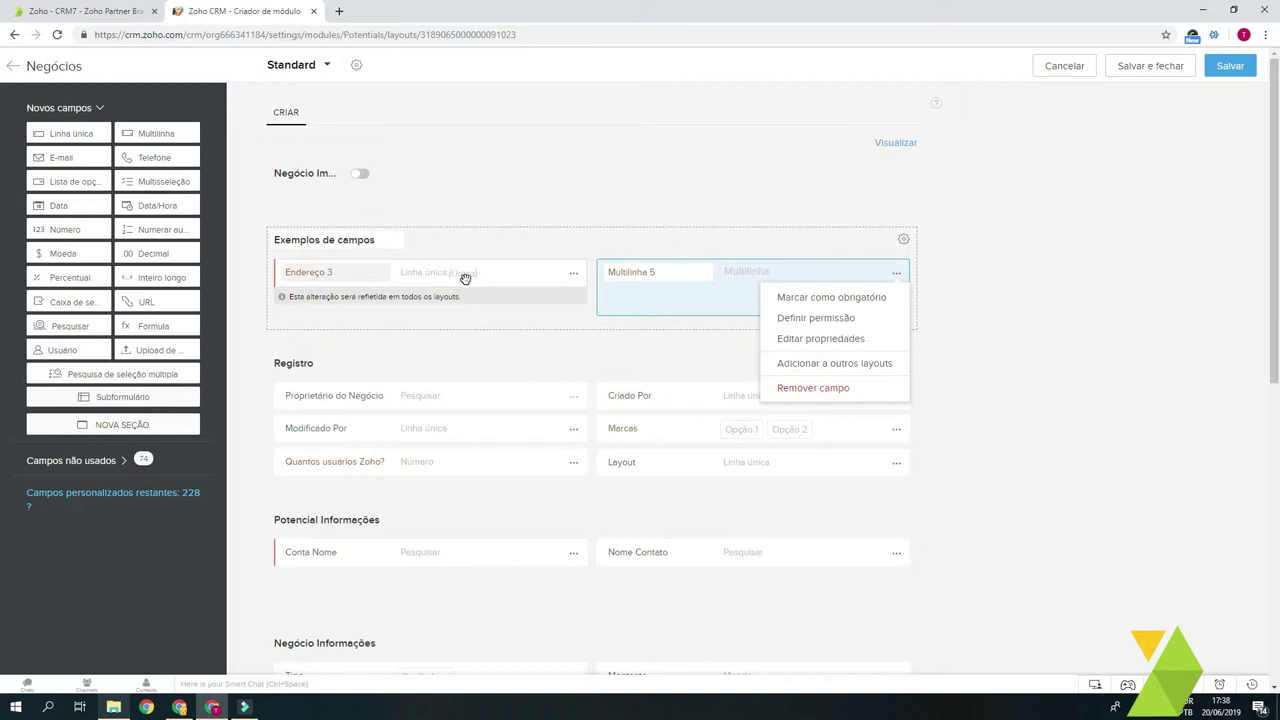
pyautogui.click(866, 340)
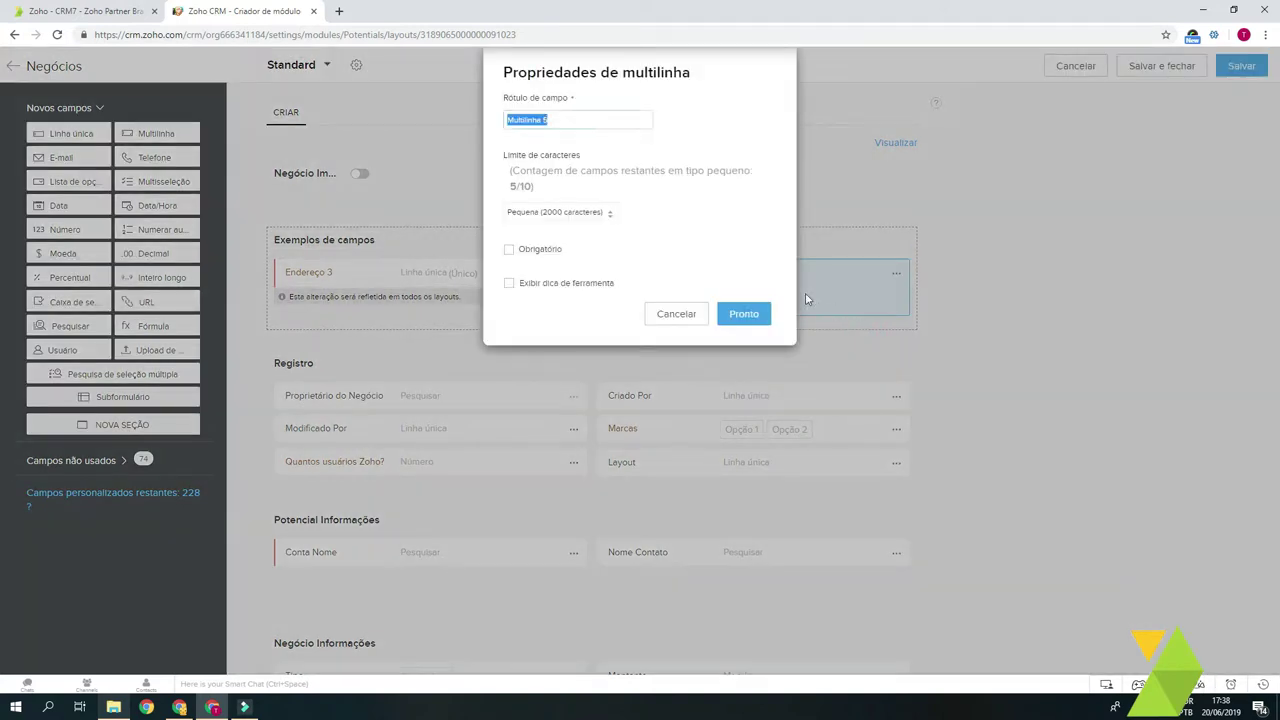
pyautogui.click(578, 212)
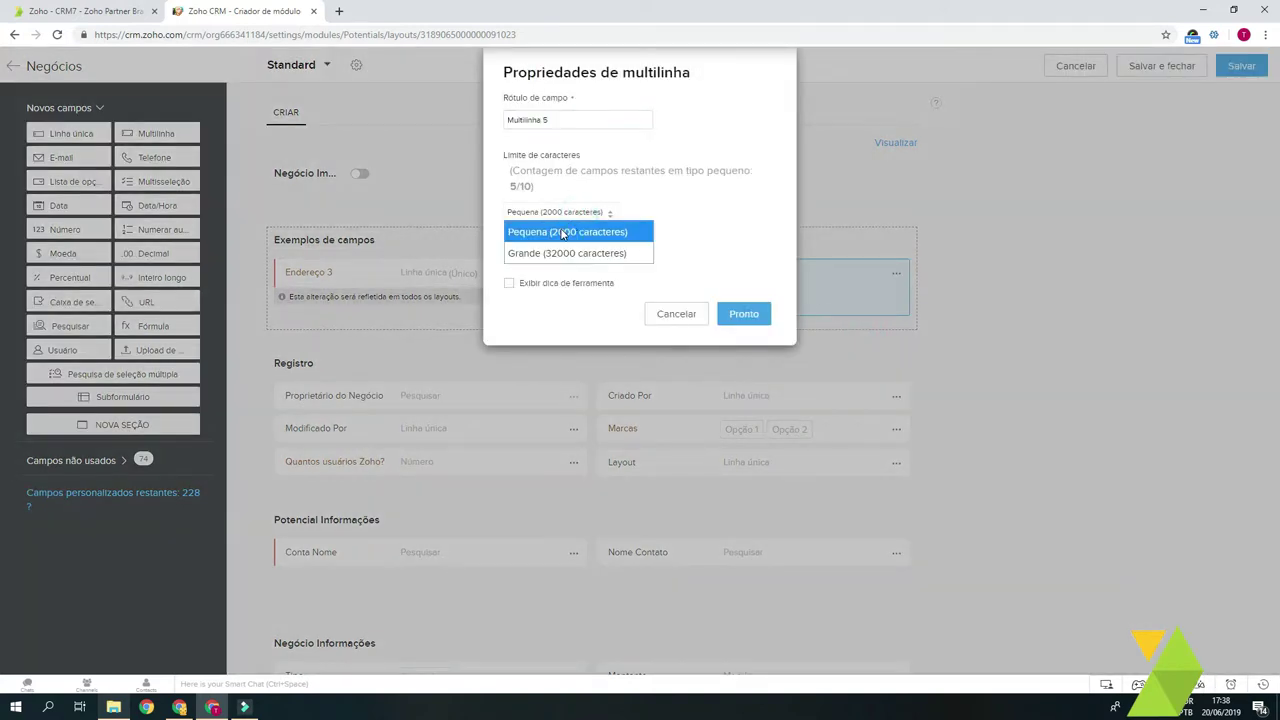
pyautogui.click(580, 232)
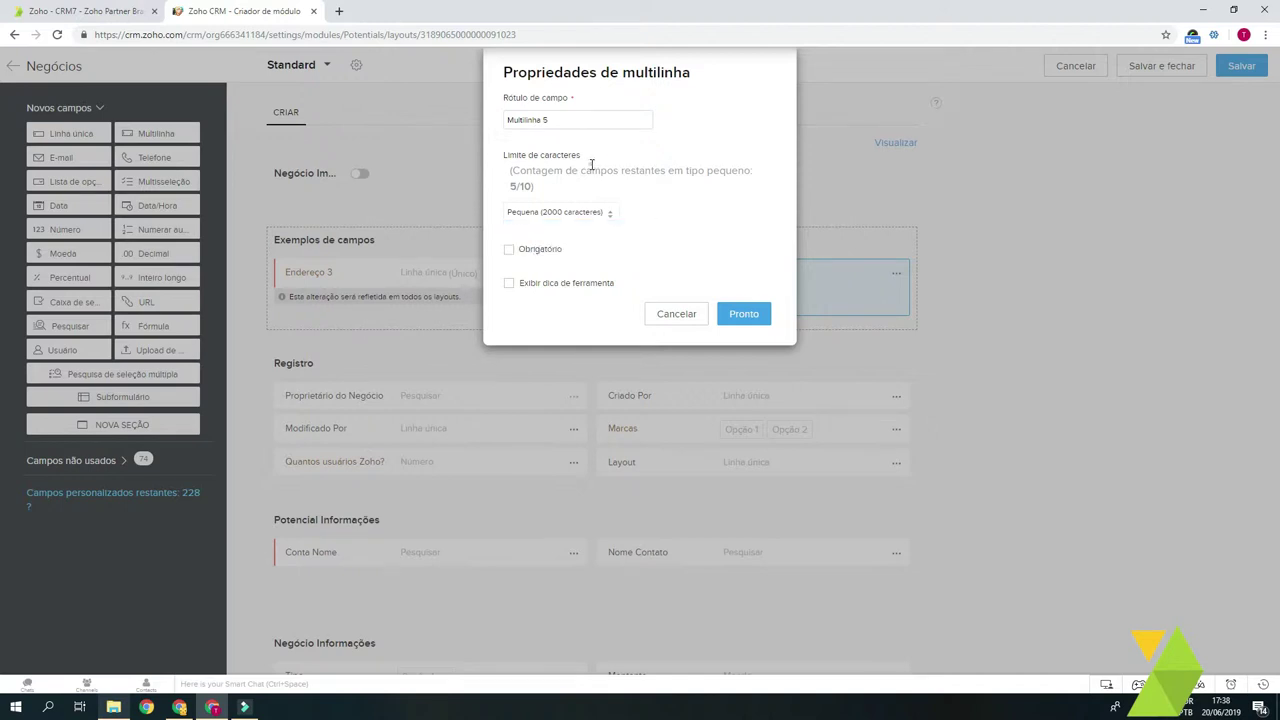
pyautogui.click(744, 316)
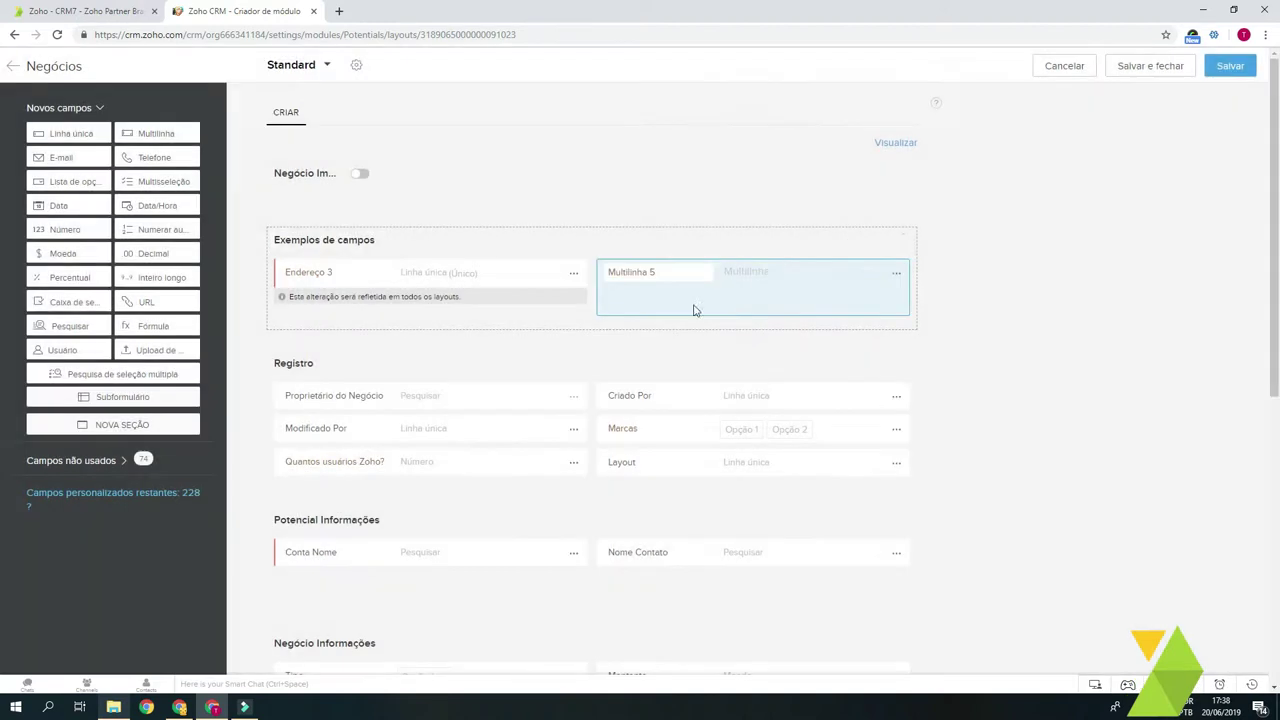
# Step: Add E-mail 2 and Telefone 3 fields, then begin placing a pick-list field
pyautogui.moveTo(66, 158); pyautogui.dragTo(357, 317)
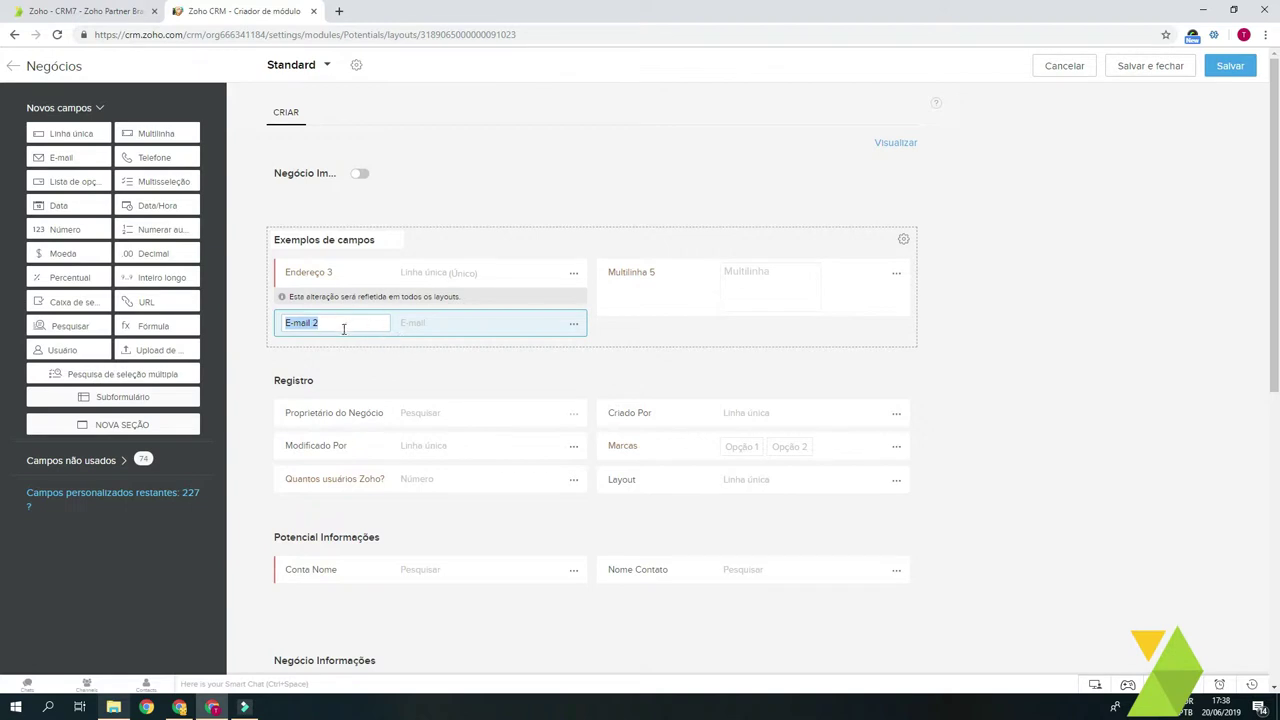
pyautogui.moveTo(154, 158); pyautogui.dragTo(682, 331)
pyautogui.click(682, 331)
pyautogui.moveTo(65, 185); pyautogui.dragTo(325, 363)
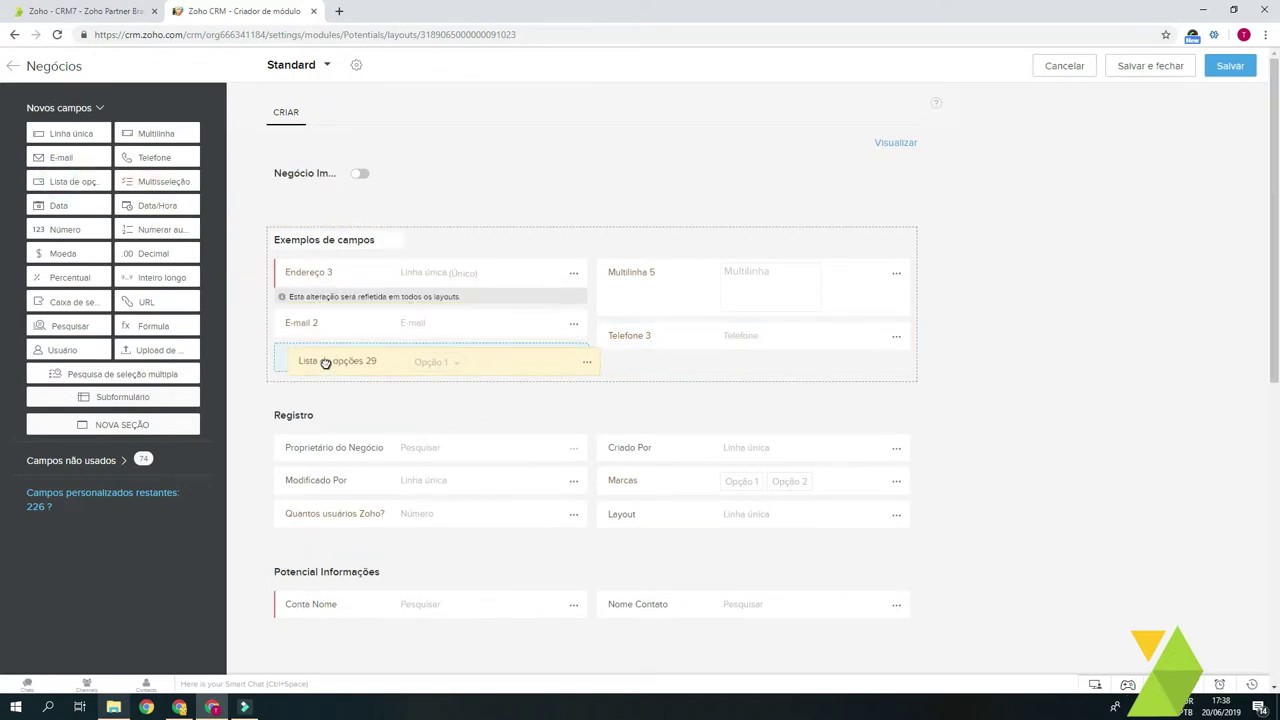
# Step: Place pick-list Lista de opções 29 and add a third option below Opção 2
pyautogui.moveTo(425, 363); pyautogui.dragTo(425, 362)
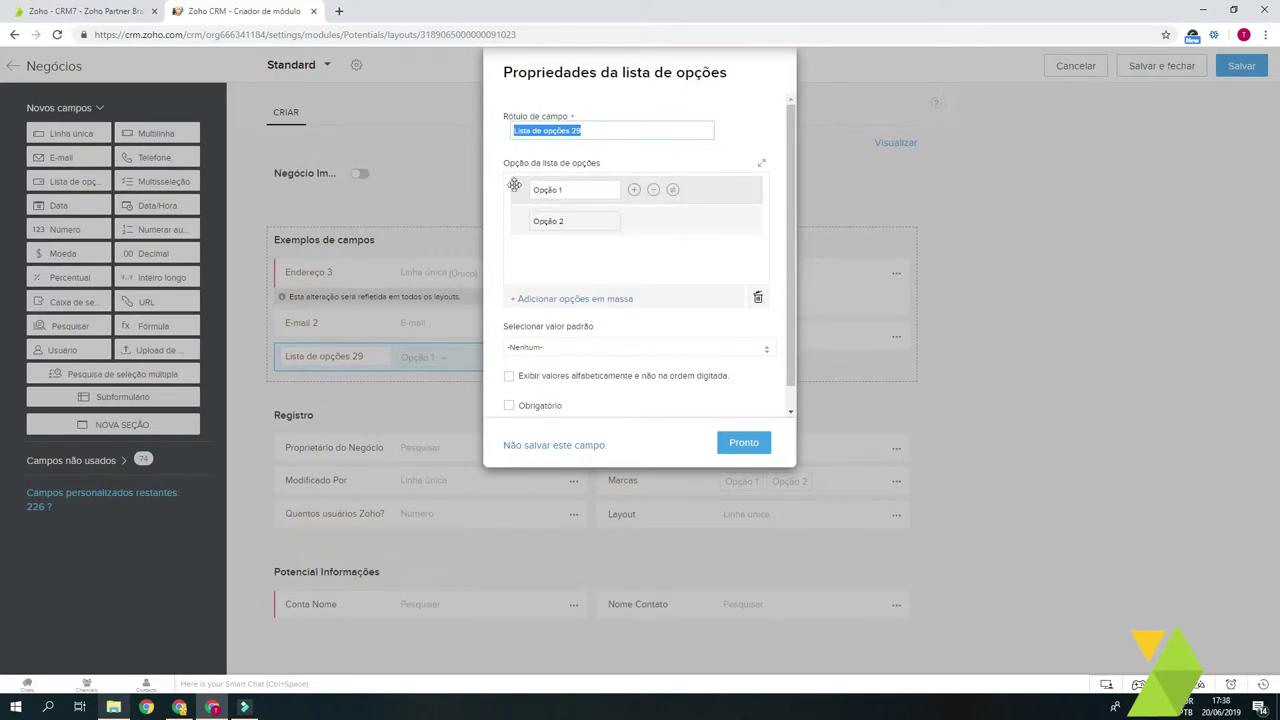
pyautogui.click(586, 191)
pyautogui.click(589, 221)
pyautogui.click(634, 220)
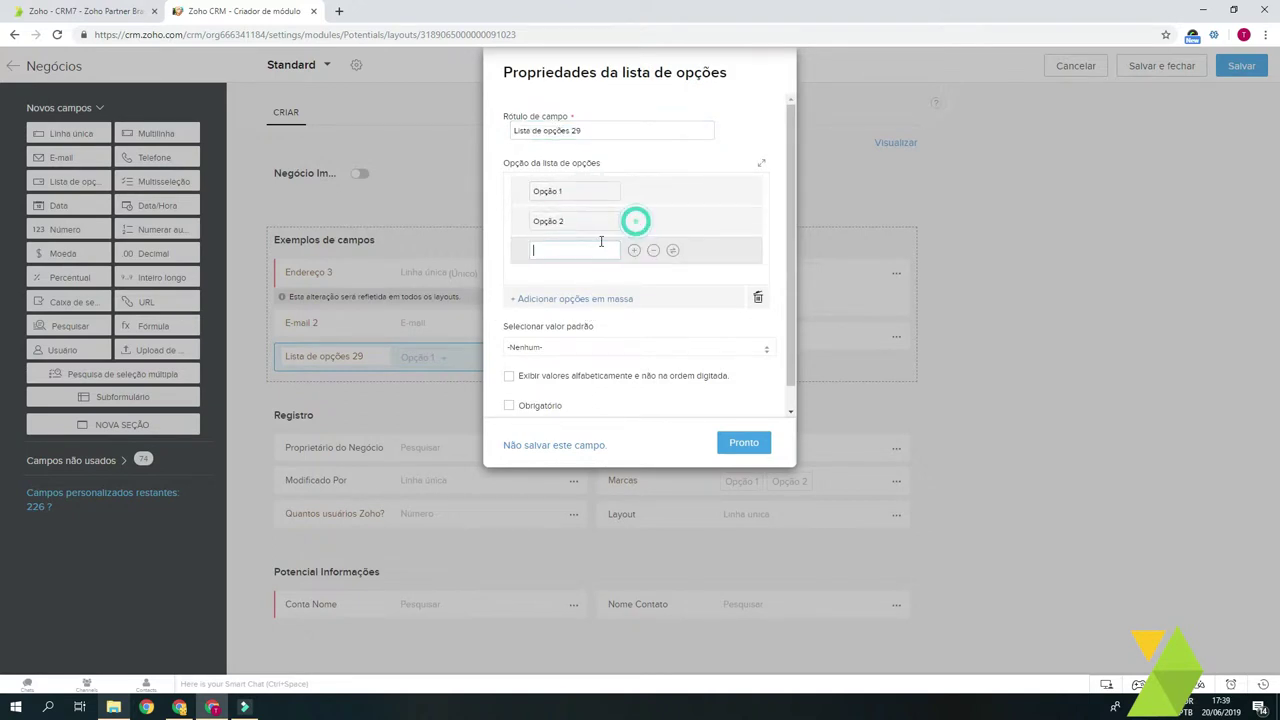
pyautogui.moveTo(518, 249)
pyautogui.mouseDown()
pyautogui.moveTo(532, 246)
pyautogui.moveTo(520, 251)
pyautogui.mouseUp()
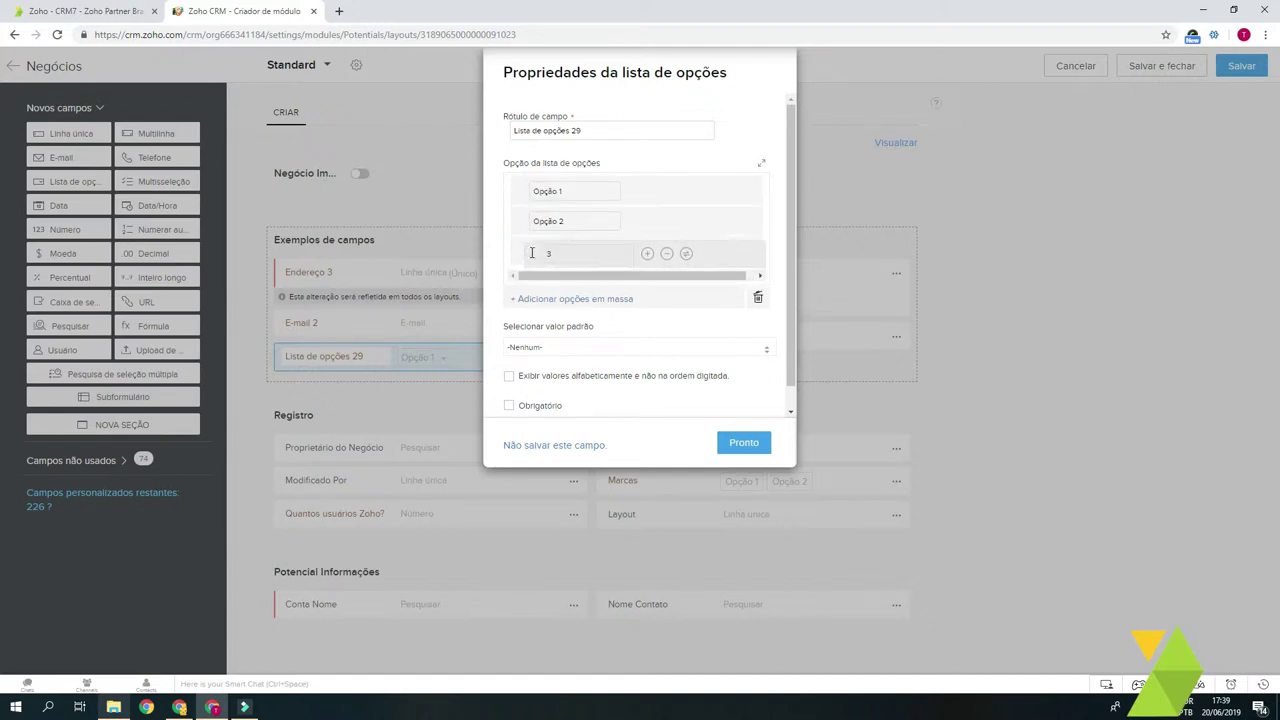
# Step: Manually bulk-add options 4 to 7, sort them alphabetically, and save the pick-list
pyautogui.click(566, 300)
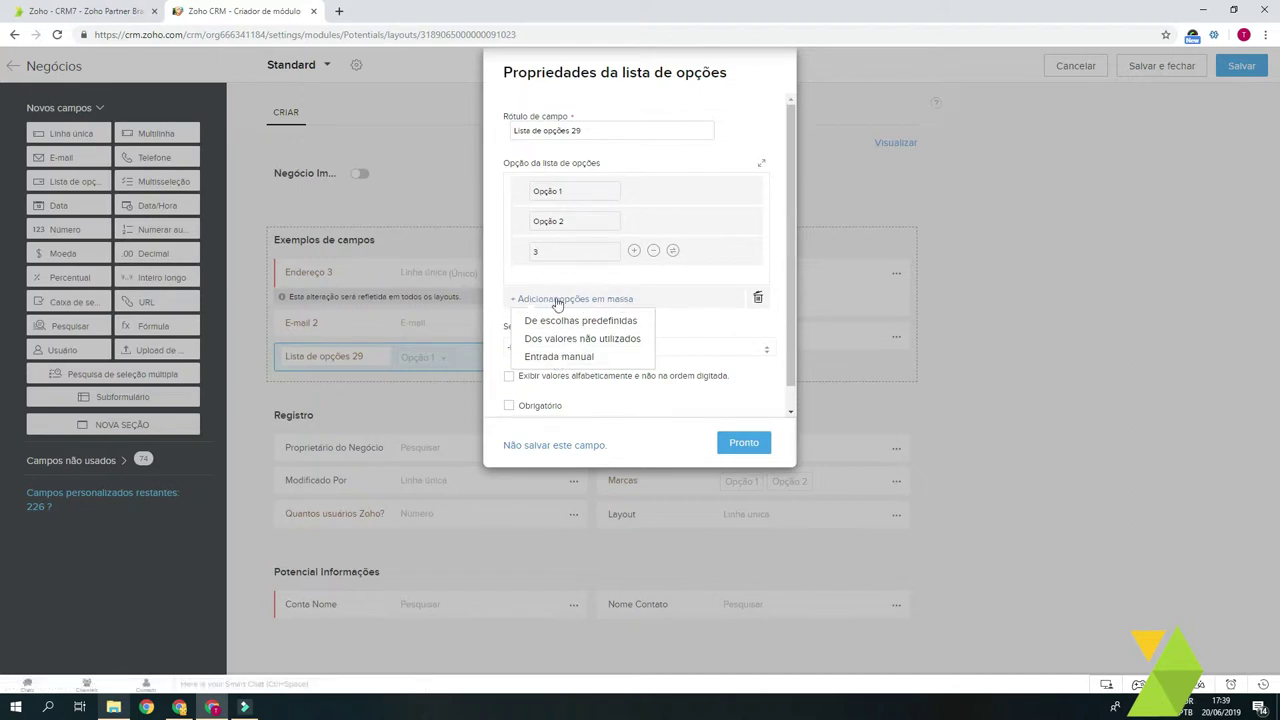
pyautogui.click(548, 360)
pyautogui.click(594, 214)
pyautogui.write('4')
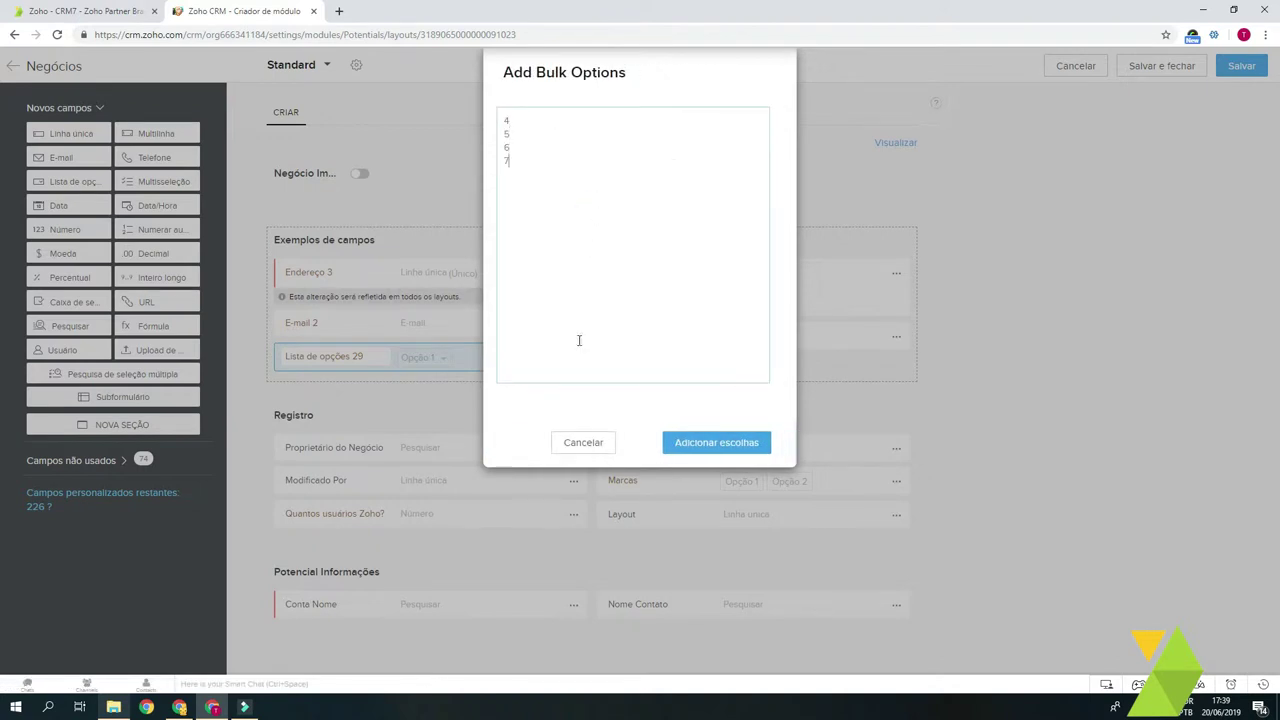
pyautogui.click(710, 438)
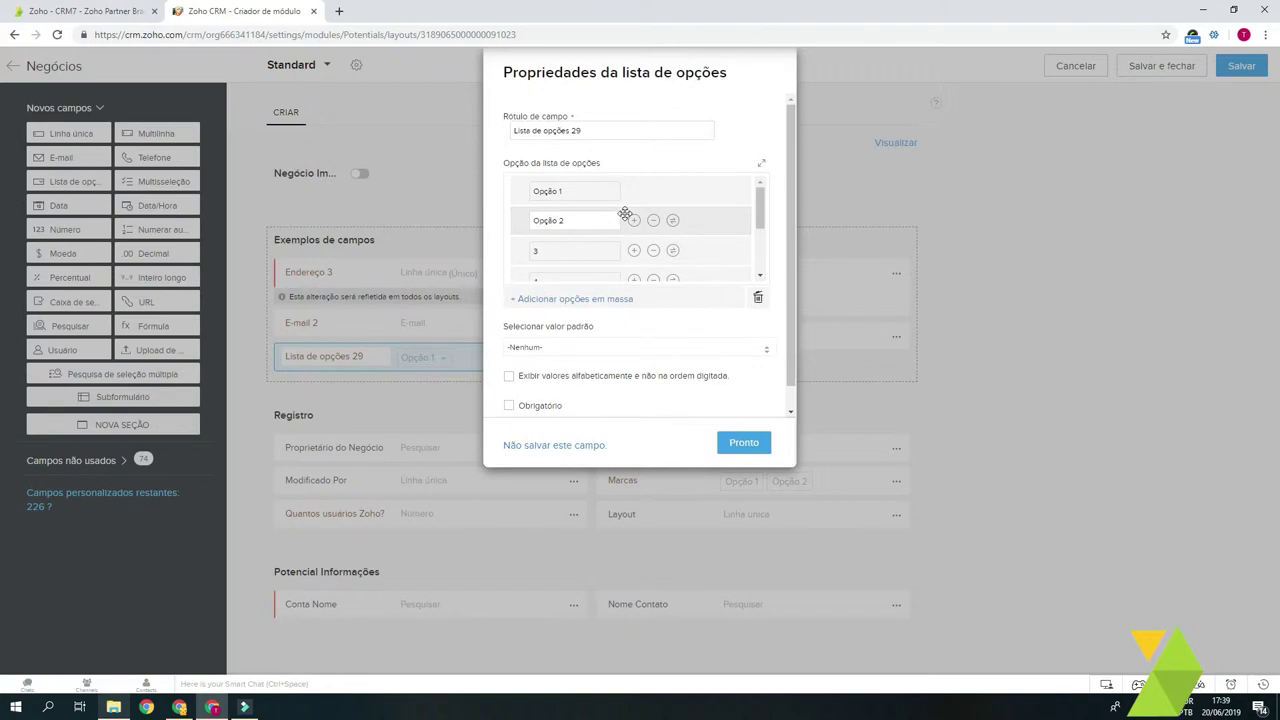
pyautogui.scroll(-2, 615, 225)
pyautogui.scroll(-1, 651, 330)
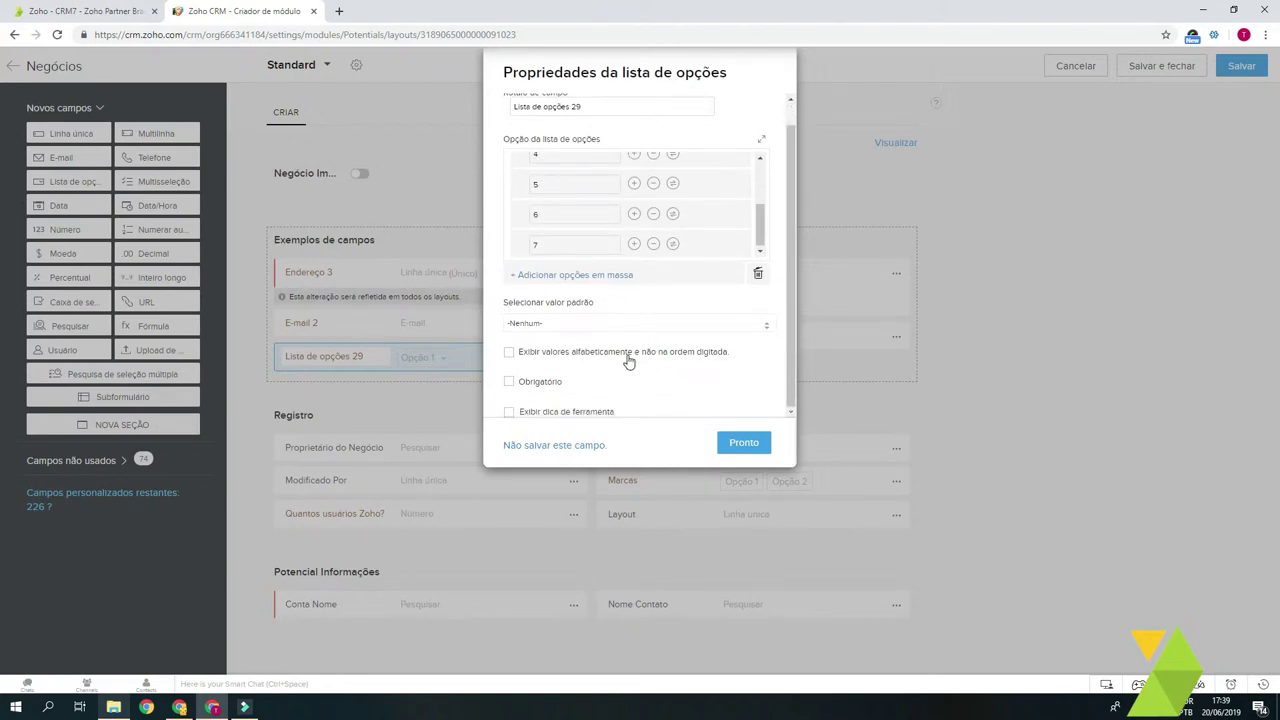
pyautogui.click(554, 355)
pyautogui.click(749, 445)
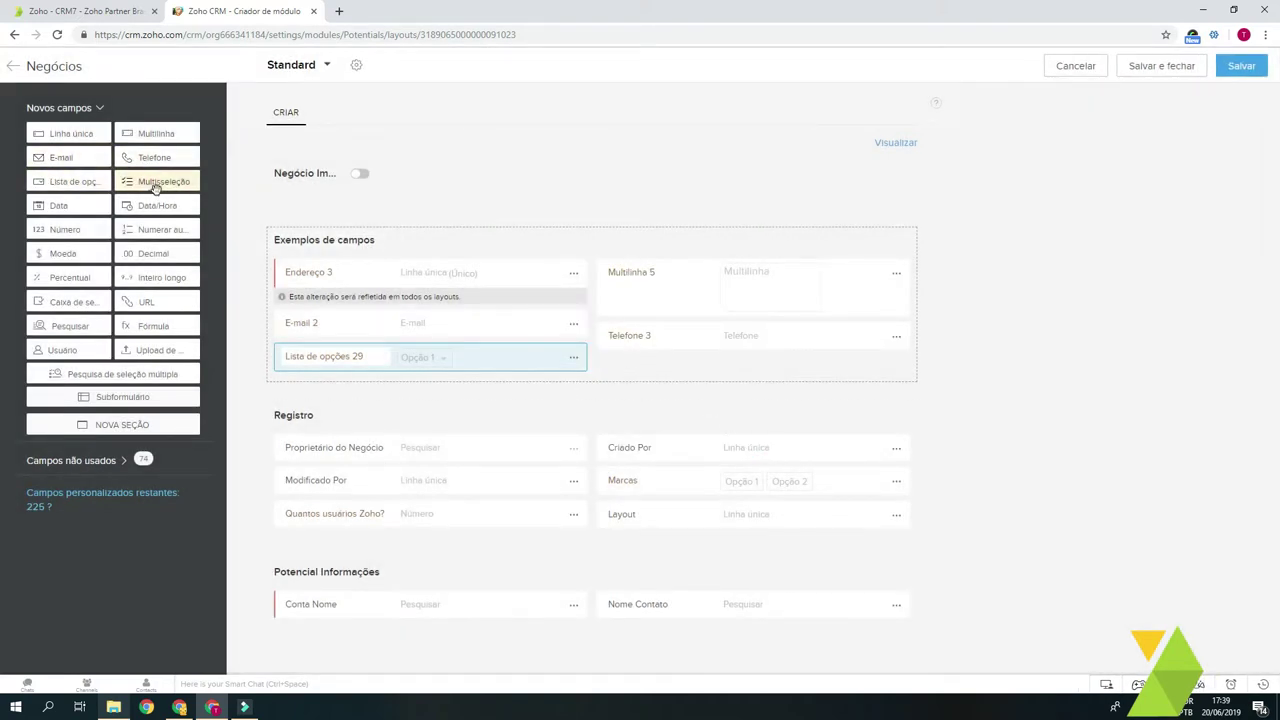
# Step: Place Multisseleção 13 in the right column, add options 3, 4 and 5, and save
pyautogui.moveTo(147, 177); pyautogui.dragTo(749, 372)
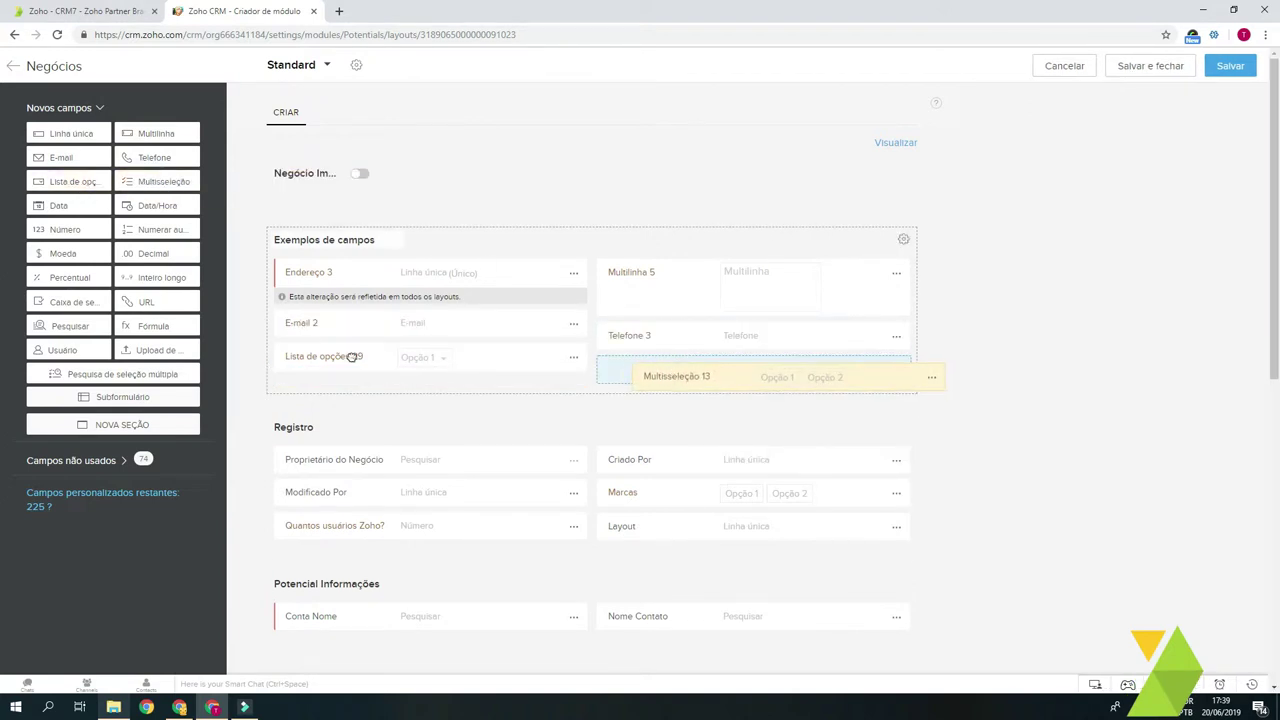
pyautogui.click(596, 130)
pyautogui.moveTo(520, 192)
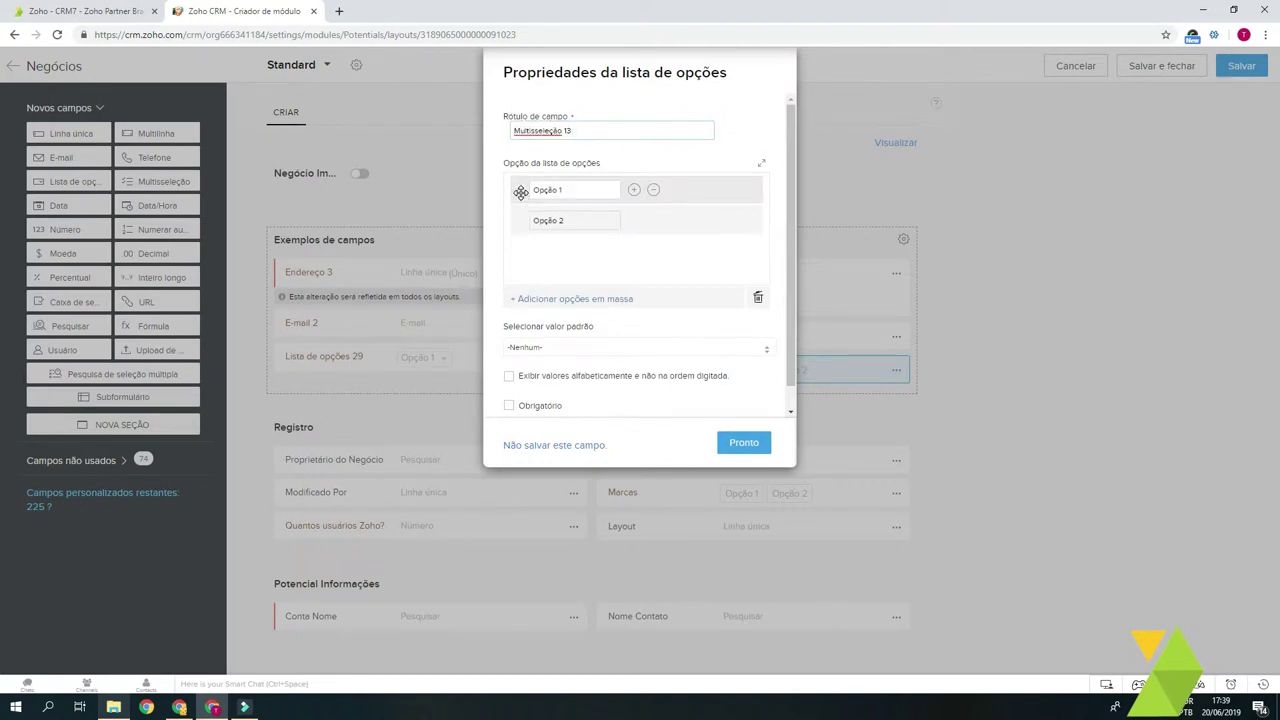
pyautogui.click(521, 192)
pyautogui.click(574, 220)
pyautogui.click(634, 220)
pyautogui.write('3')
pyautogui.click(634, 250)
pyautogui.write('4')
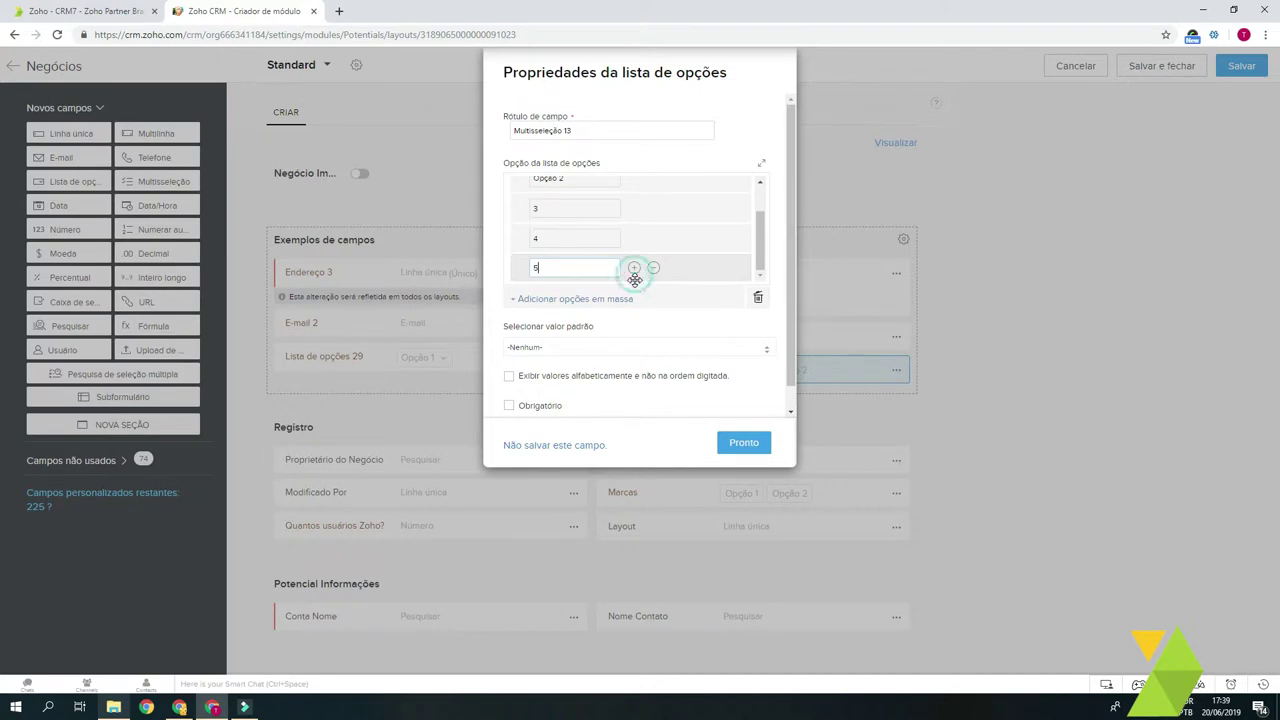
pyautogui.click(743, 442)
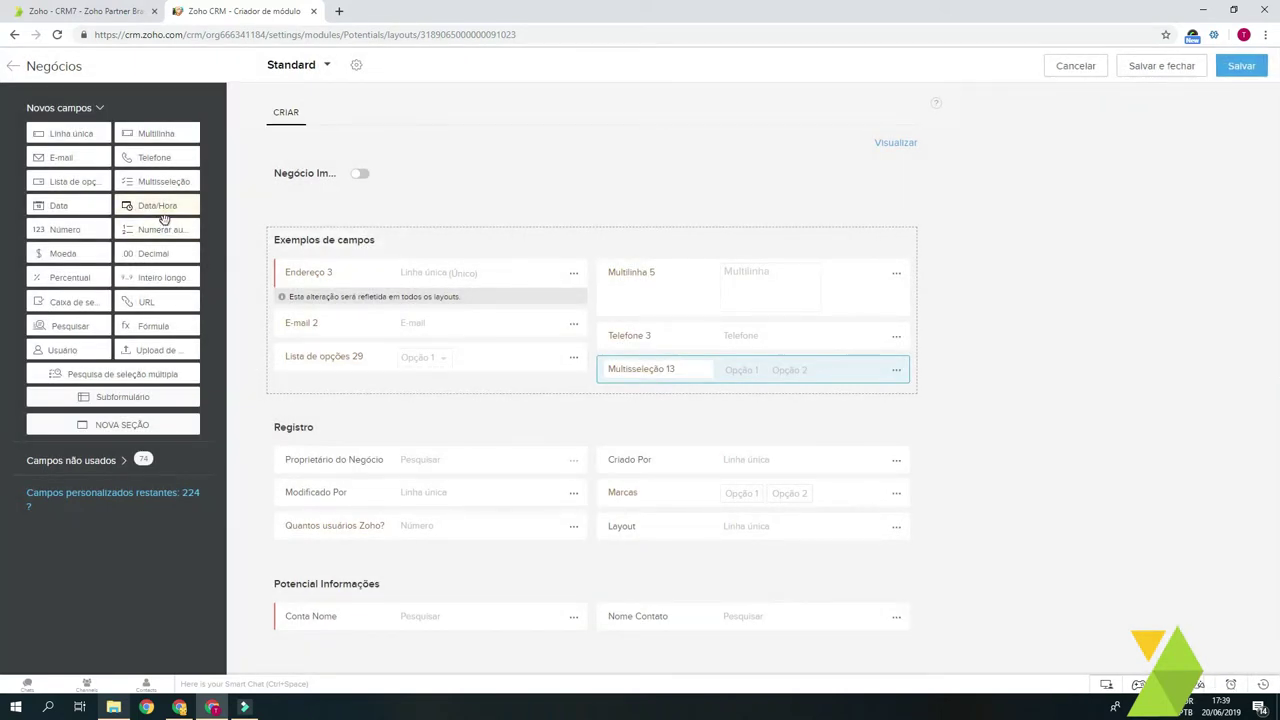
# Step: Add Data 3, Data/Hora 1 and Número 4 fields, then drop an auto-number field below Número 4
pyautogui.moveTo(88, 215); pyautogui.dragTo(349, 391)
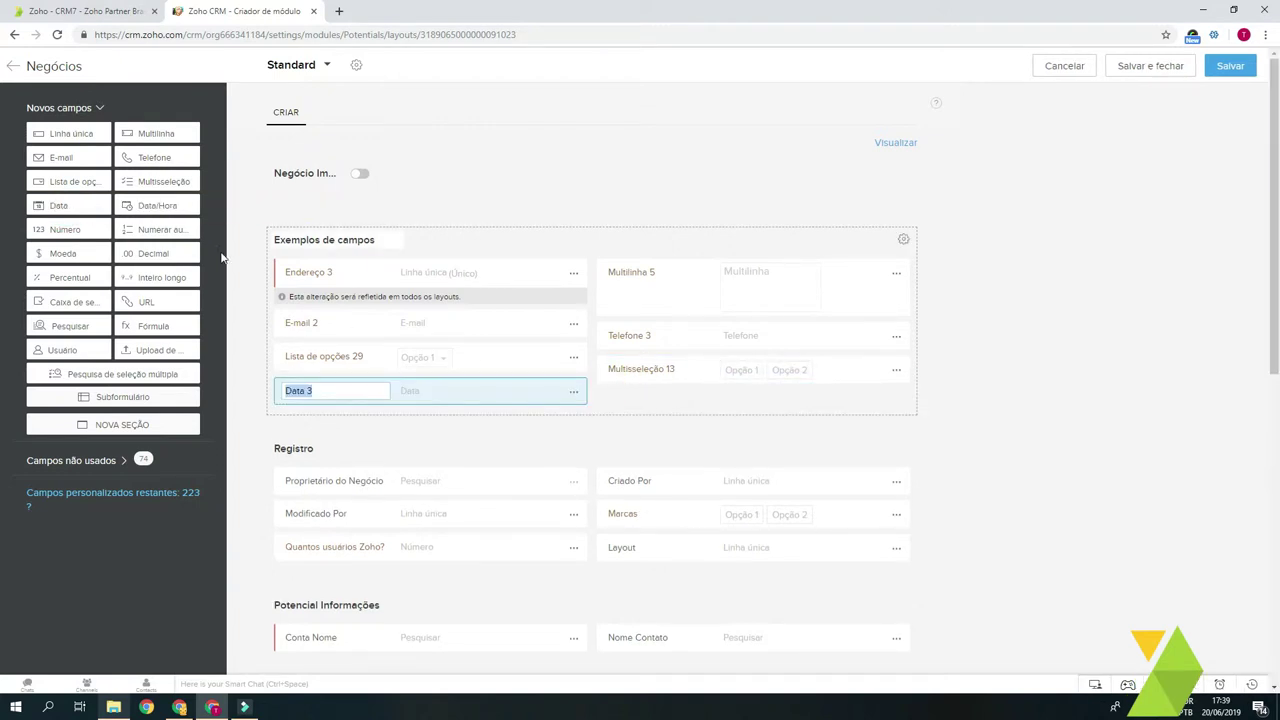
pyautogui.moveTo(157, 206); pyautogui.dragTo(657, 401)
pyautogui.click(673, 405)
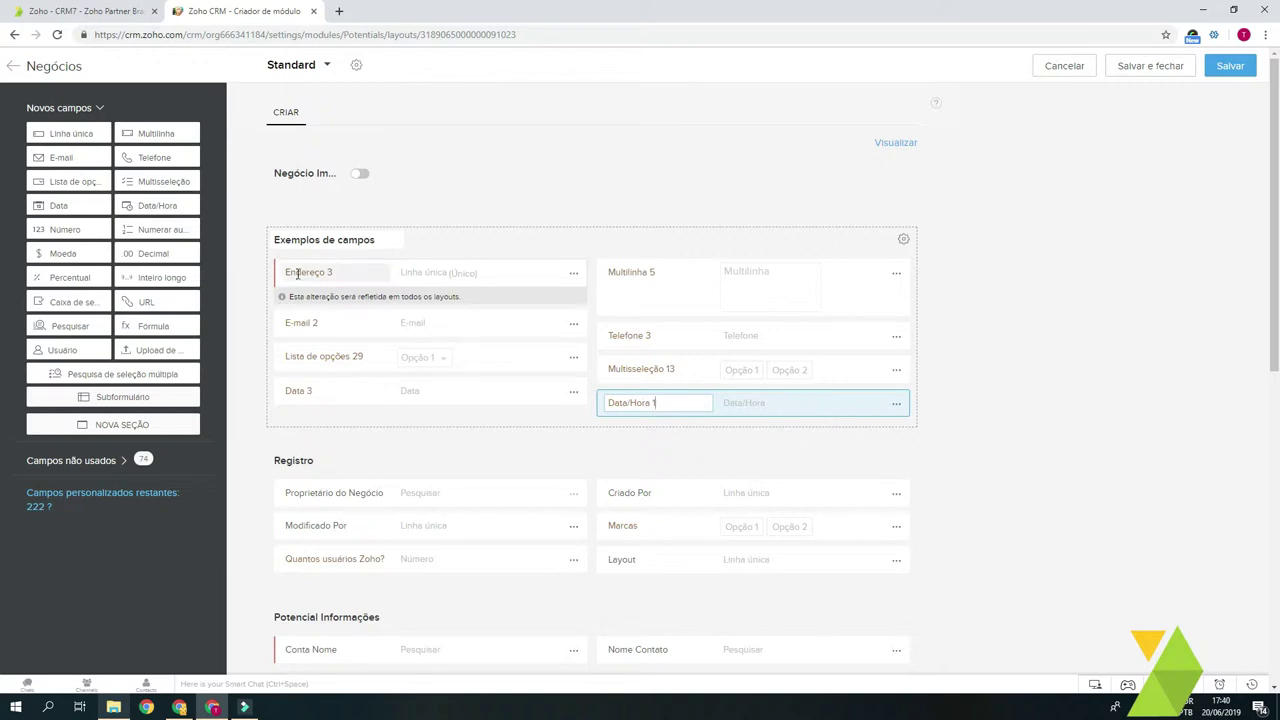
pyautogui.moveTo(68, 229); pyautogui.dragTo(356, 425)
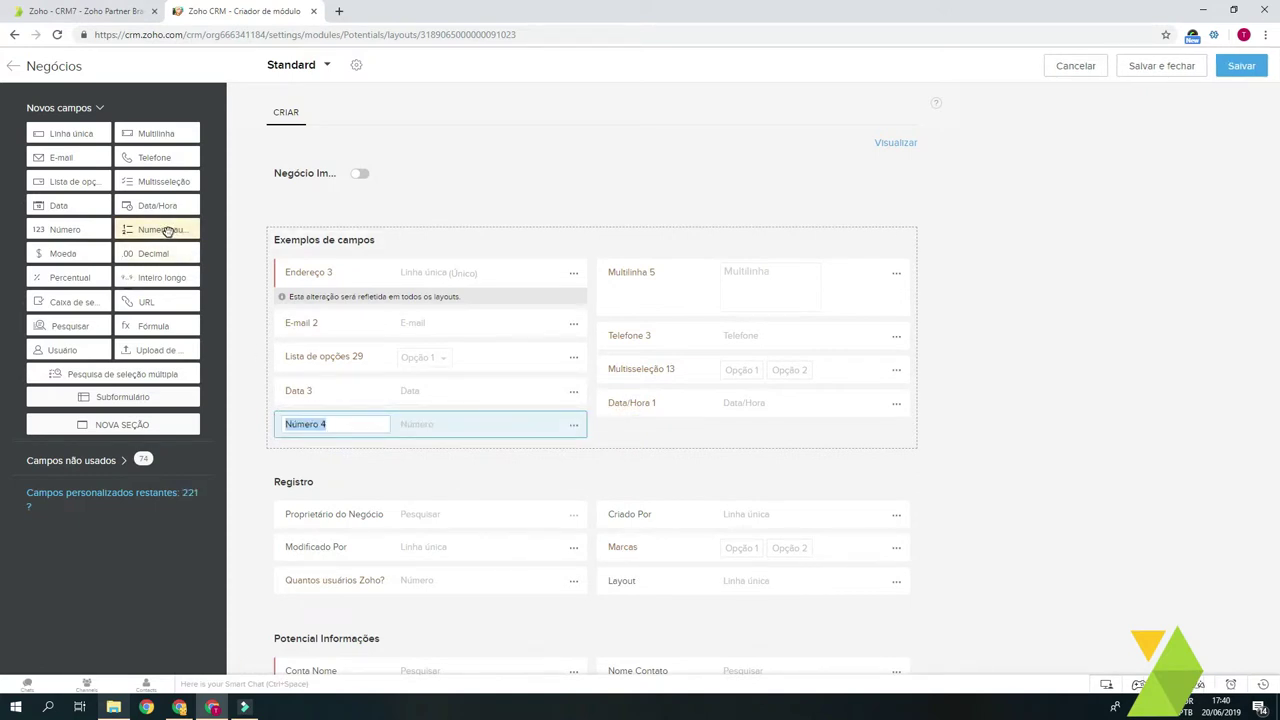
pyautogui.moveTo(167, 224); pyautogui.dragTo(238, 250)
pyautogui.moveTo(622, 394); pyautogui.dragTo(368, 459)
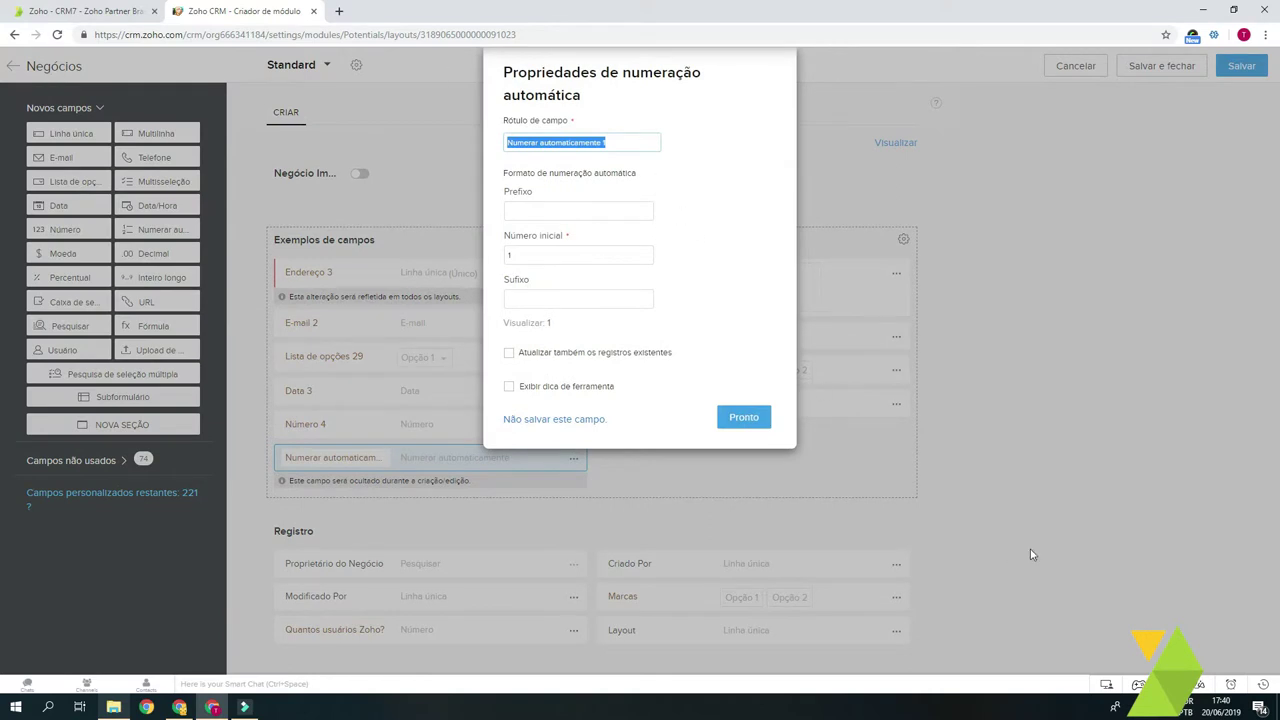
# Step: Set the auto-number prefix to CRM and the starting number to 90
pyautogui.click(622, 142)
pyautogui.click(563, 211)
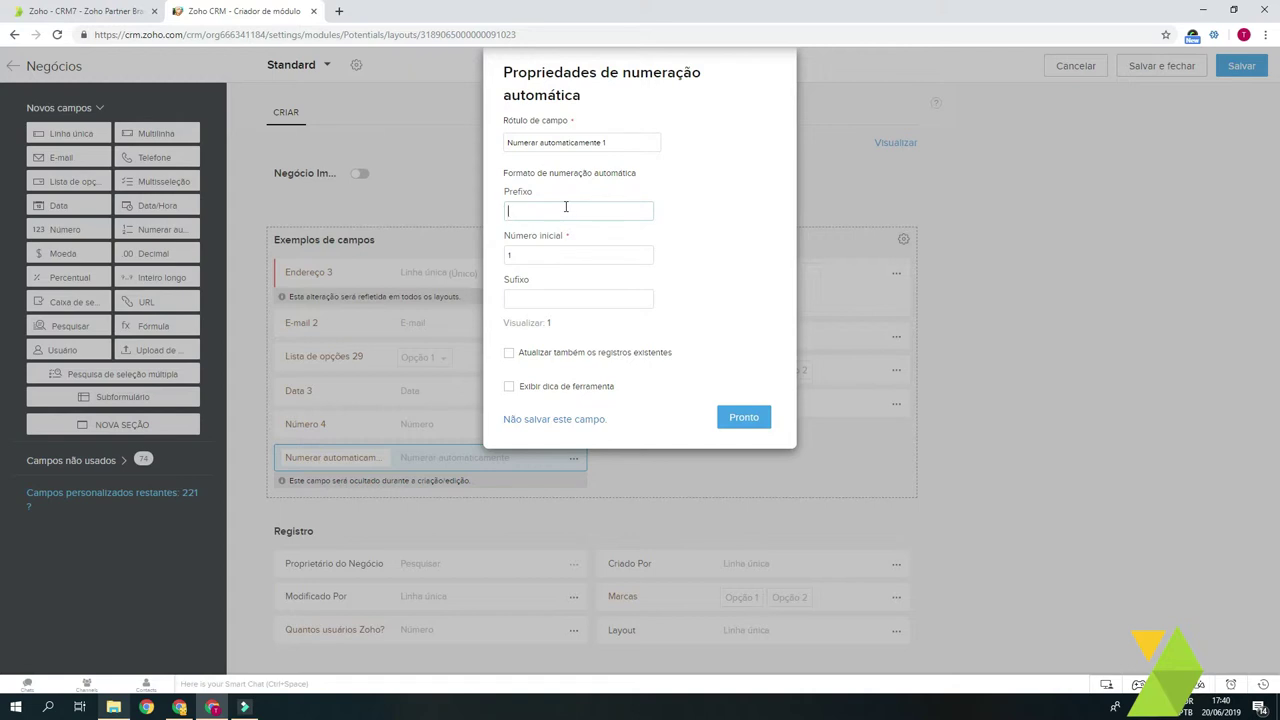
pyautogui.write('CRM')
pyautogui.moveTo(571, 248); pyautogui.dragTo(484, 255)
pyautogui.write('90')
pyautogui.click(594, 296)
# Step: Leave existing records unrenumbered and save the auto-number field with suffix -7
pyautogui.click(575, 323)
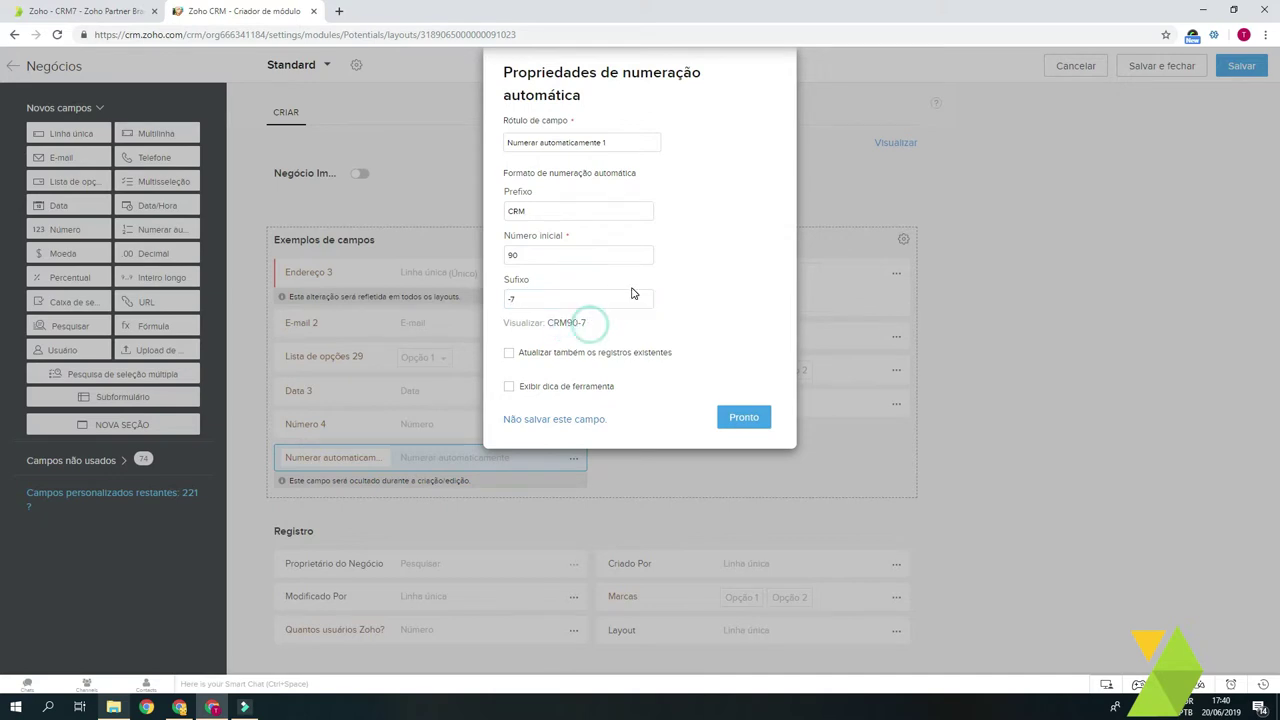
pyautogui.click(571, 358)
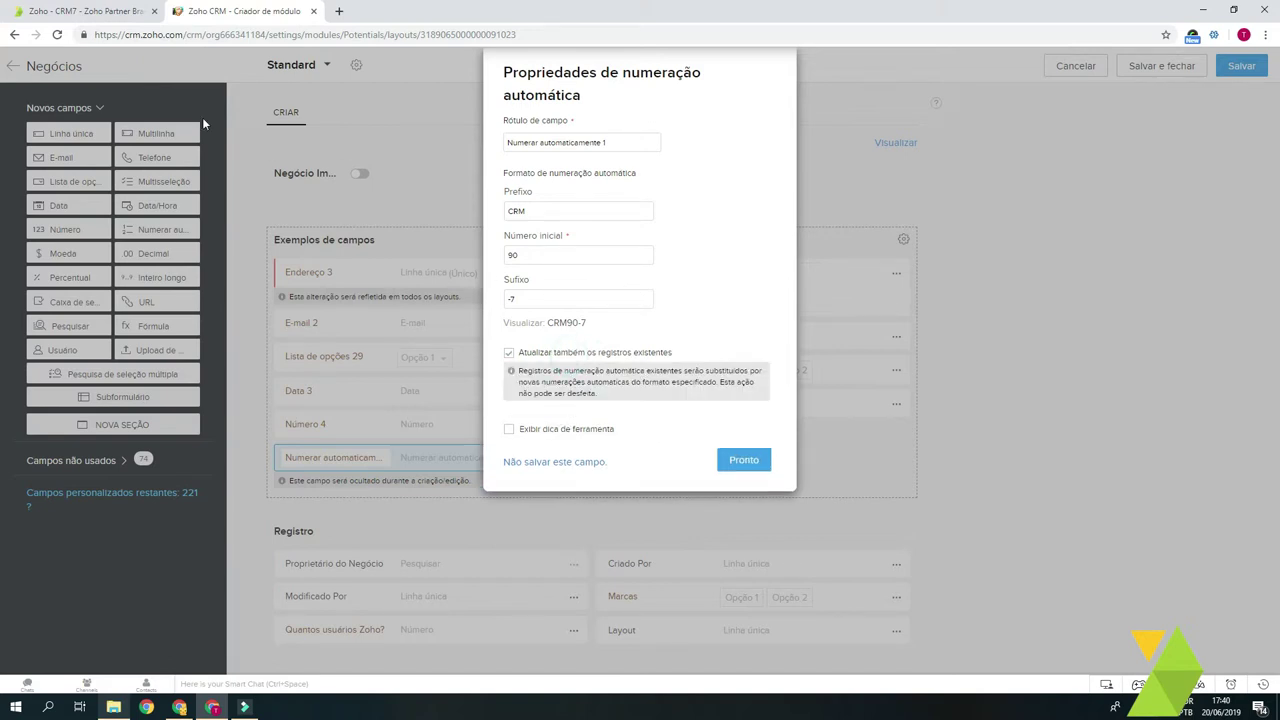
pyautogui.click(604, 300)
pyautogui.doubleClick(544, 256)
pyautogui.click(566, 256)
pyautogui.click(536, 356)
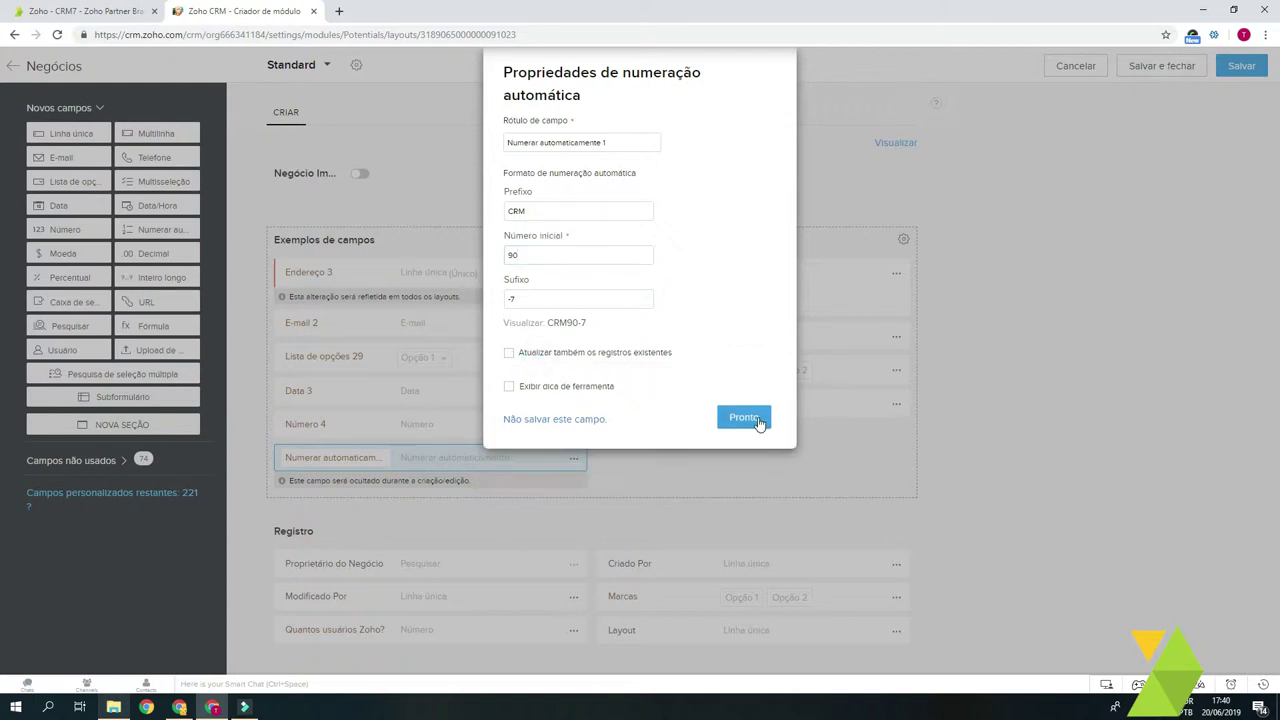
pyautogui.click(743, 418)
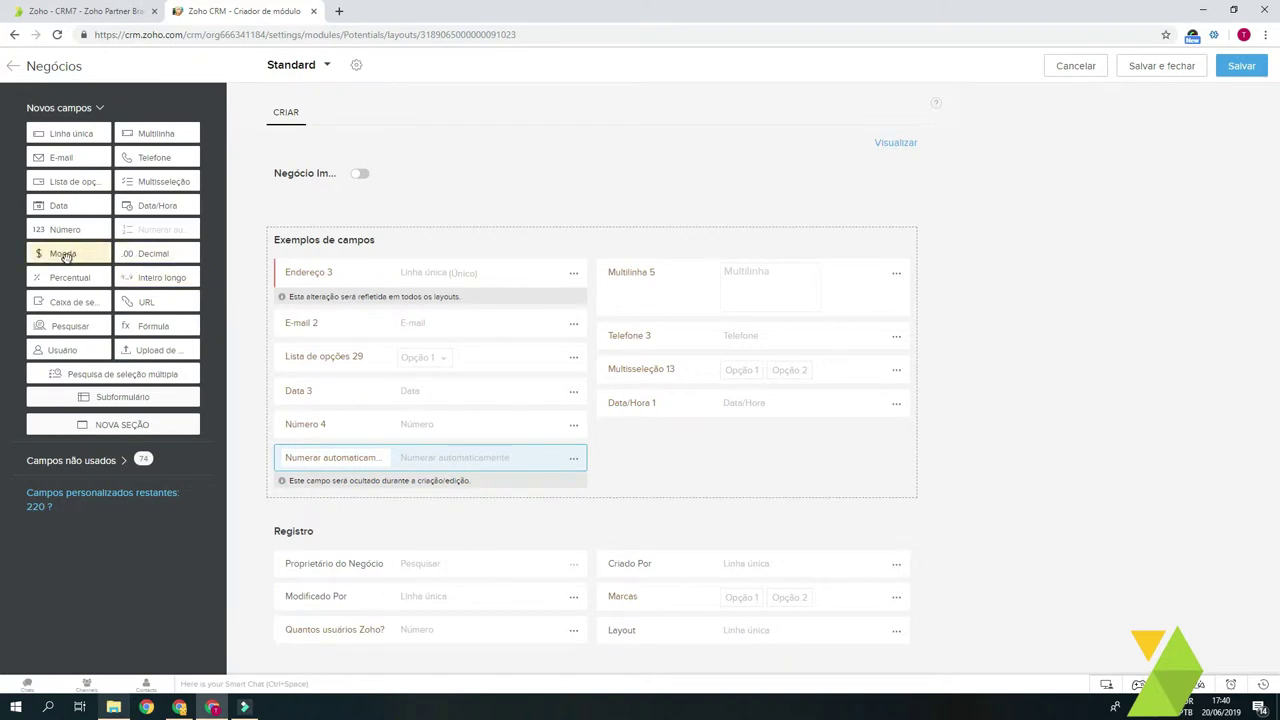
# Step: Add currency field Moeda 6 below Data/Hora 1 with 16 digits, 2 decimals, Normal rounding
pyautogui.moveTo(62, 254); pyautogui.dragTo(691, 449)
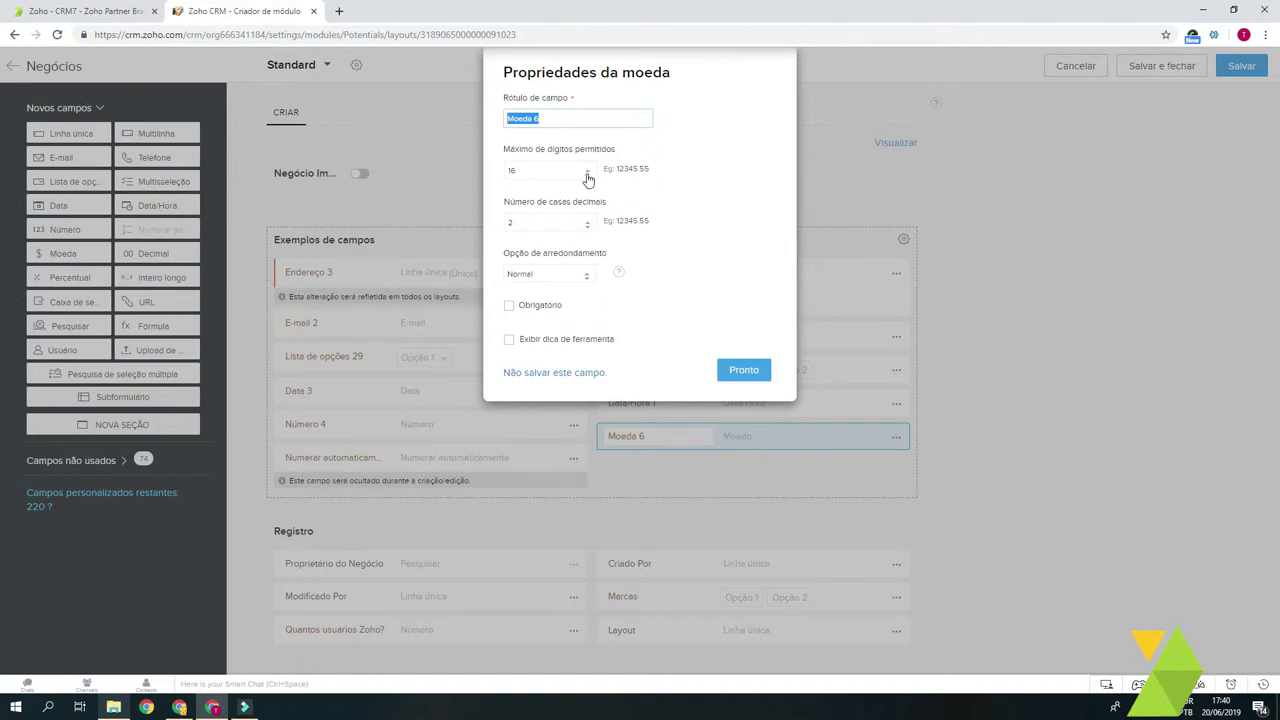
pyautogui.click(560, 171)
pyautogui.click(560, 171)
pyautogui.click(558, 224)
pyautogui.click(657, 222)
pyautogui.moveTo(651, 222); pyautogui.dragTo(640, 224)
pyautogui.click(650, 221)
pyautogui.moveTo(520, 201); pyautogui.dragTo(592, 201)
pyautogui.click(610, 199)
pyautogui.click(561, 276)
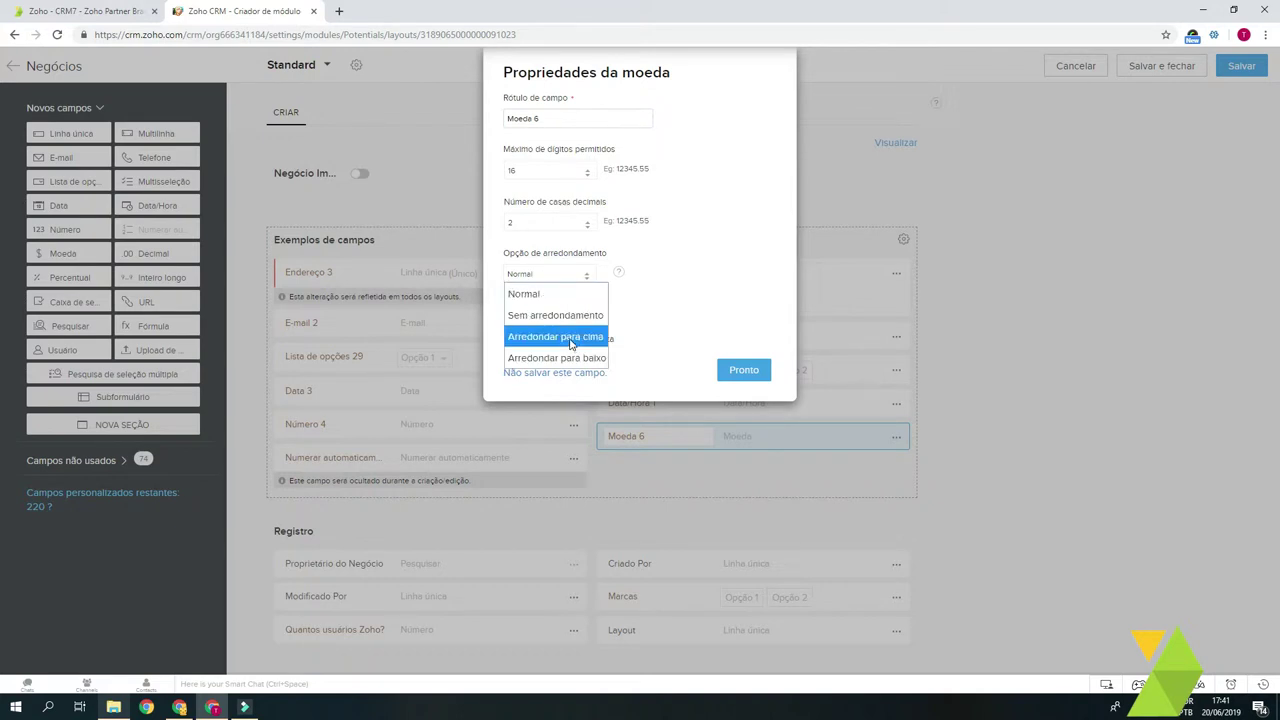
pyautogui.click(551, 292)
pyautogui.click(752, 374)
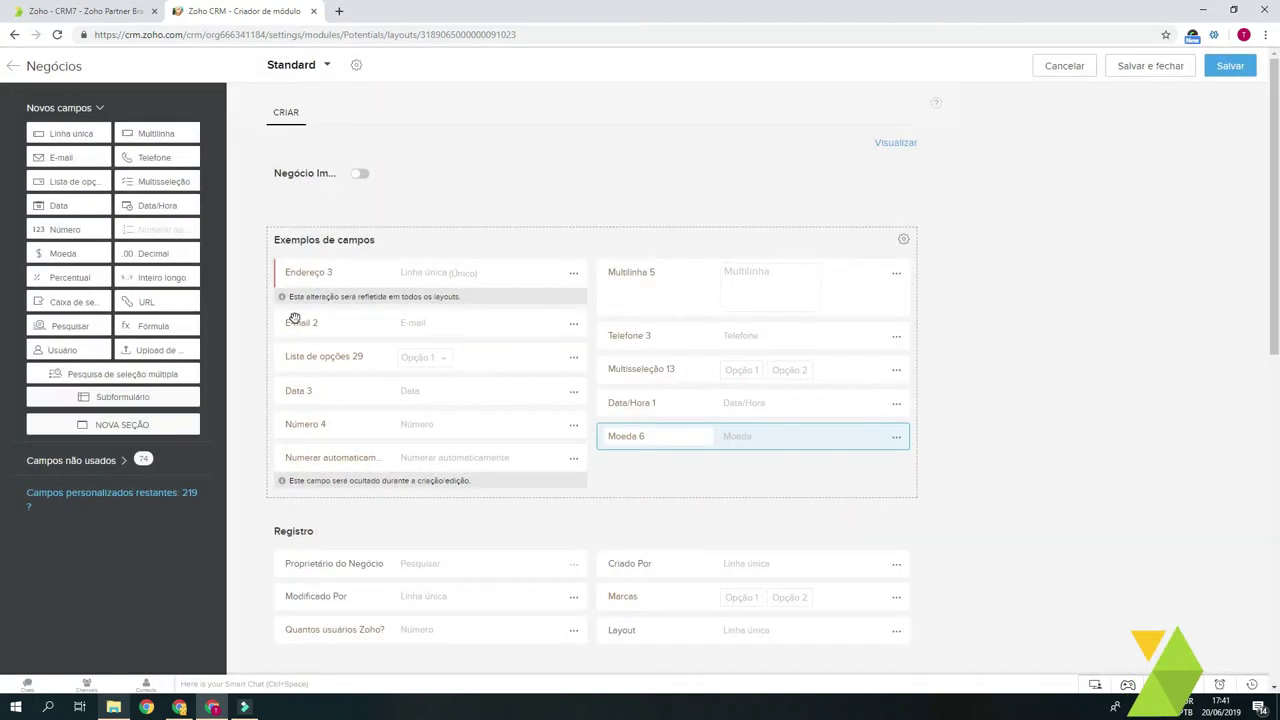
# Step: Add Decimal 1, Percentual 1, Inteiro longo 1 and checkboxes Caixa de seleção 10 and 11
pyautogui.moveTo(148, 253); pyautogui.dragTo(651, 478)
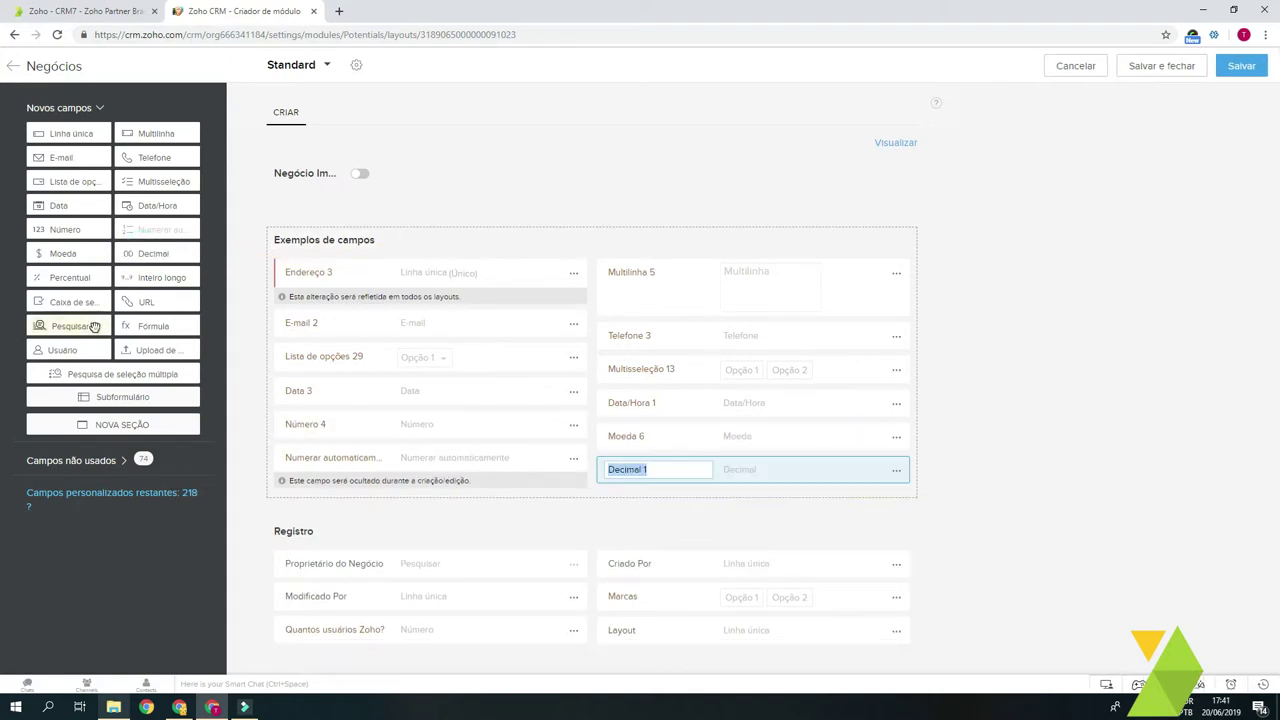
pyautogui.moveTo(77, 277); pyautogui.dragTo(400, 497)
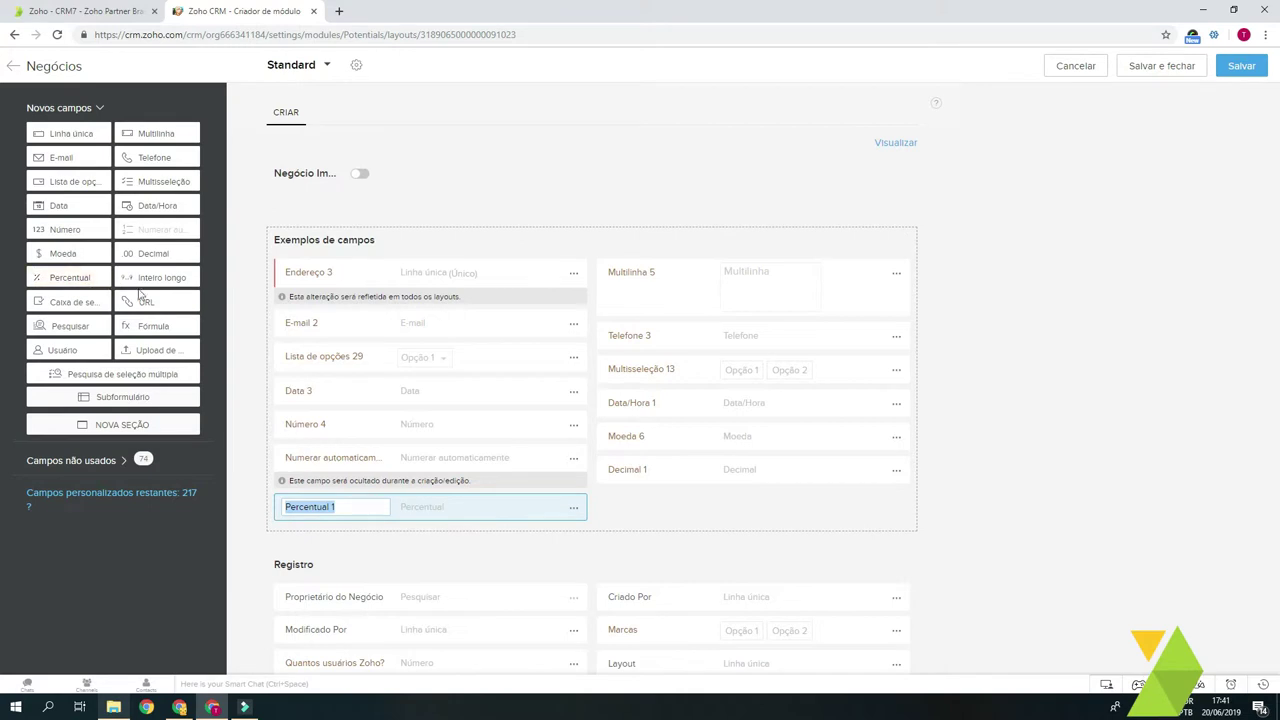
pyautogui.moveTo(163, 277); pyautogui.dragTo(641, 518)
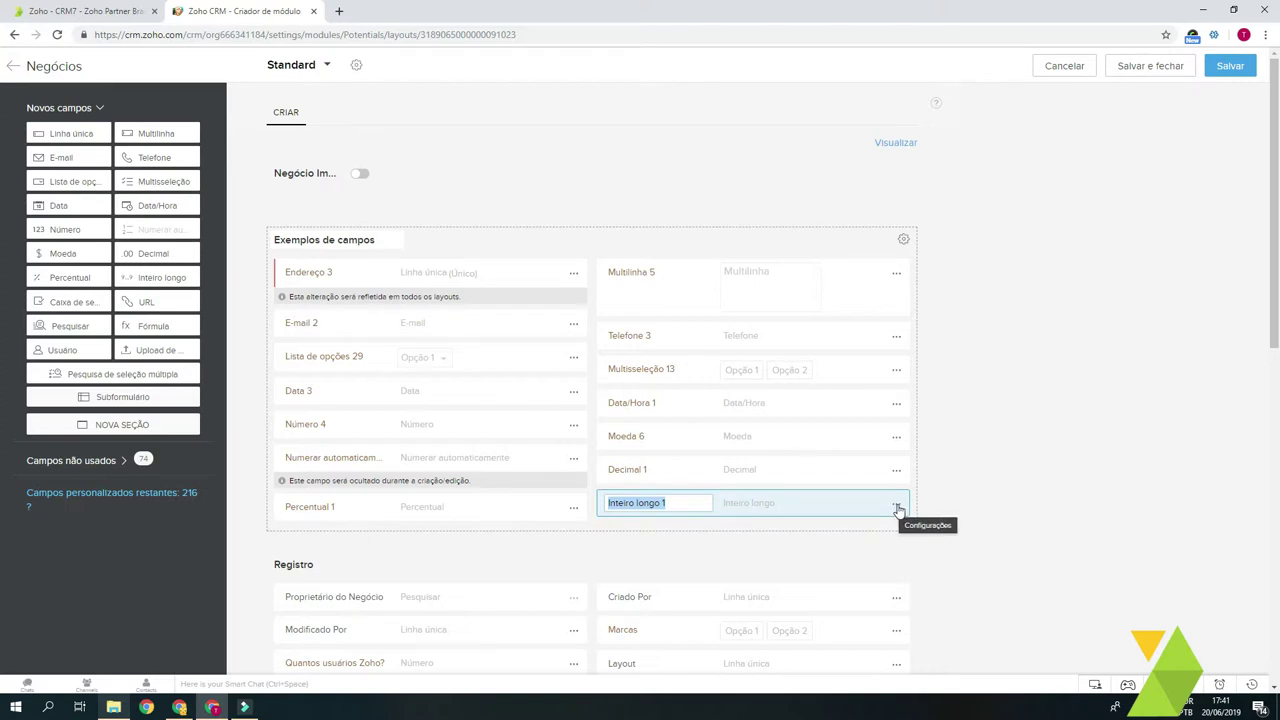
pyautogui.moveTo(68, 306); pyautogui.dragTo(417, 536)
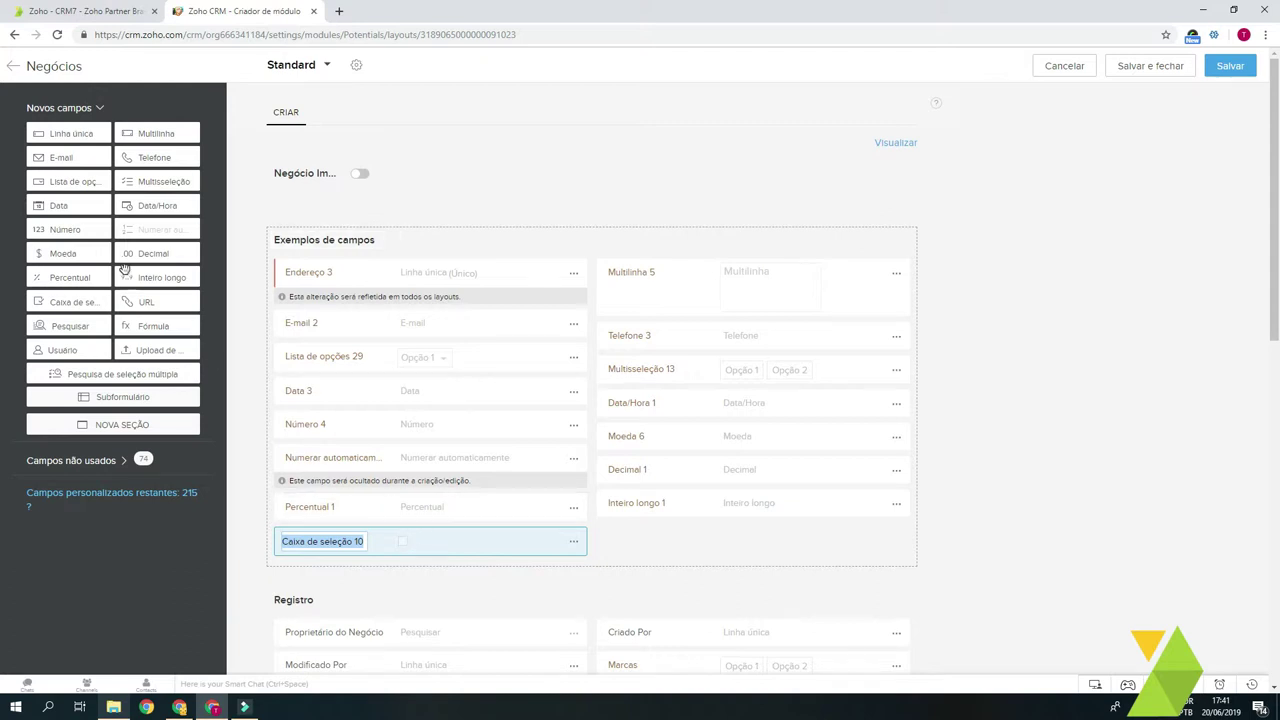
pyautogui.moveTo(95, 305); pyautogui.dragTo(663, 533)
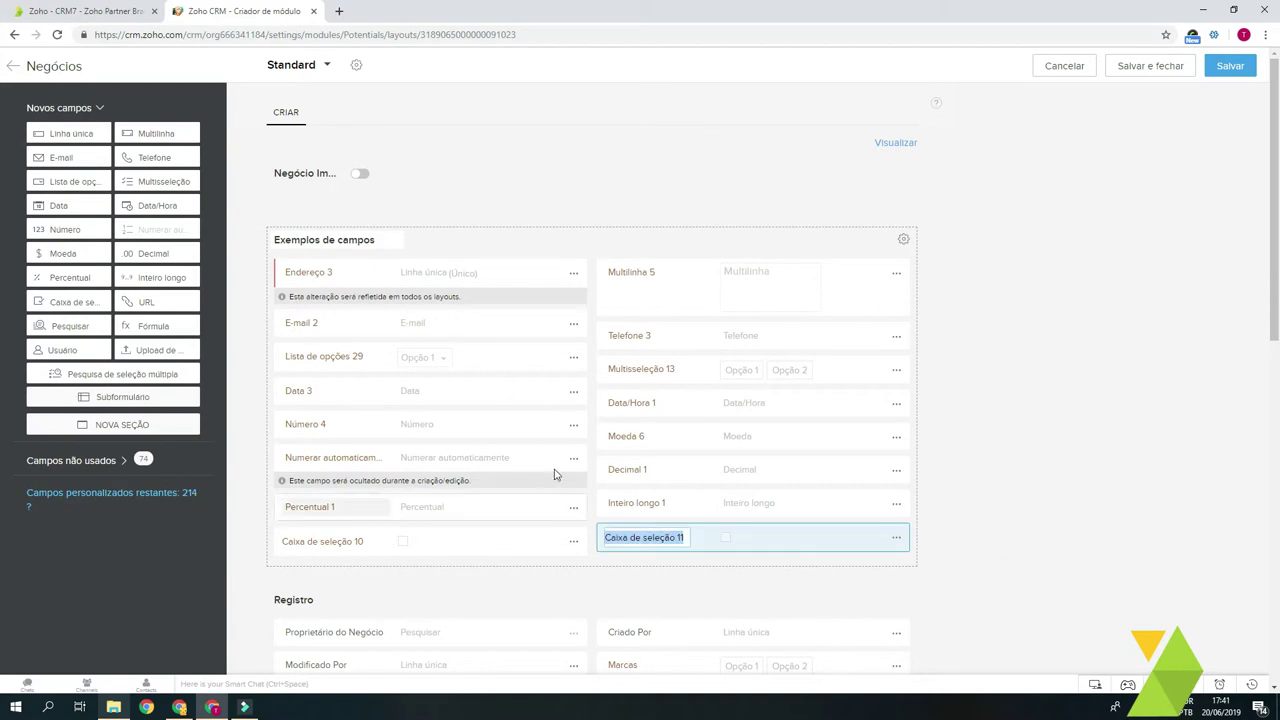
# Step: Check the remaining custom field count, then add URL field URL 1 below Caixa de seleção 10
pyautogui.scroll(-2, 556, 474)
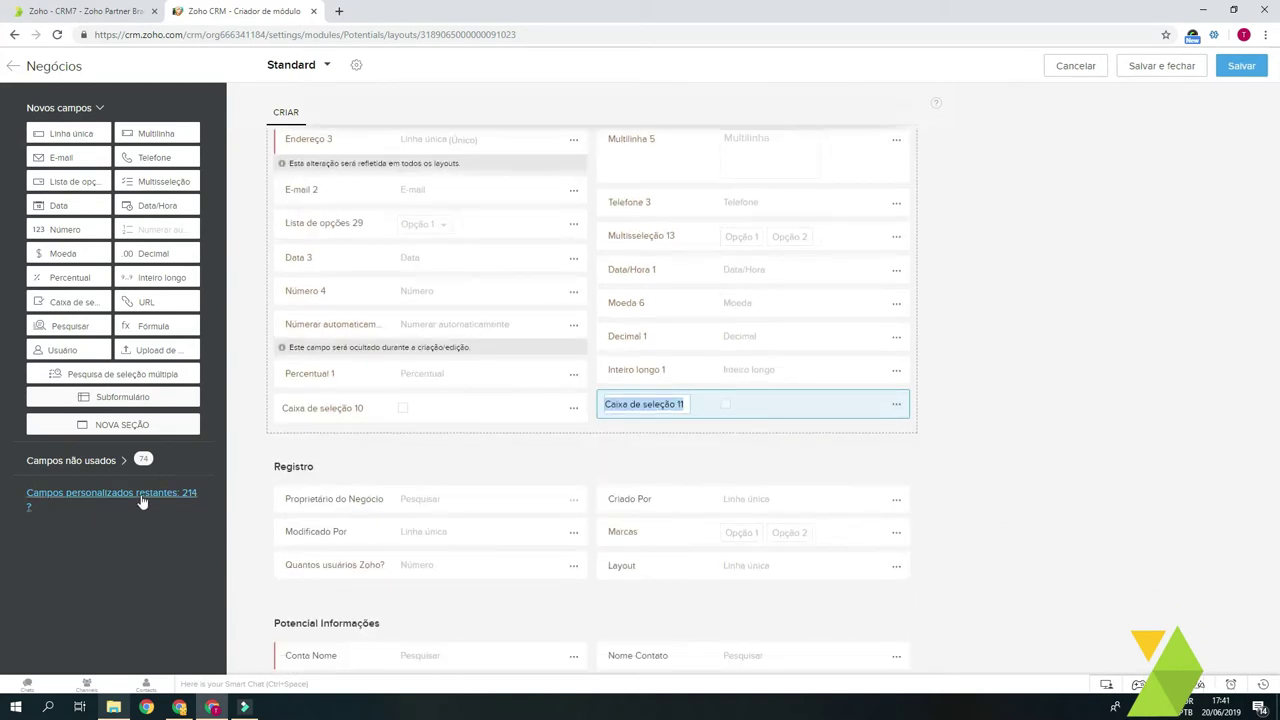
pyautogui.doubleClick(188, 494)
pyautogui.click(192, 522)
pyautogui.scroll(1, 413, 487)
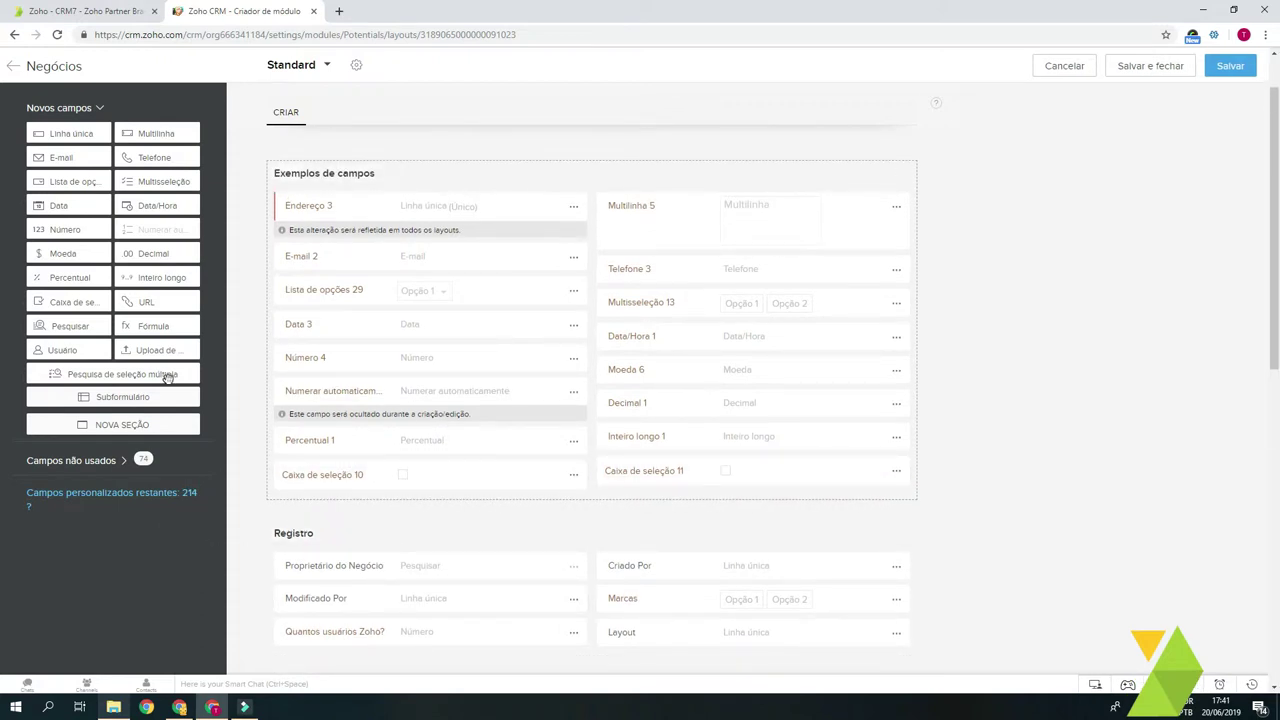
pyautogui.click(400, 474)
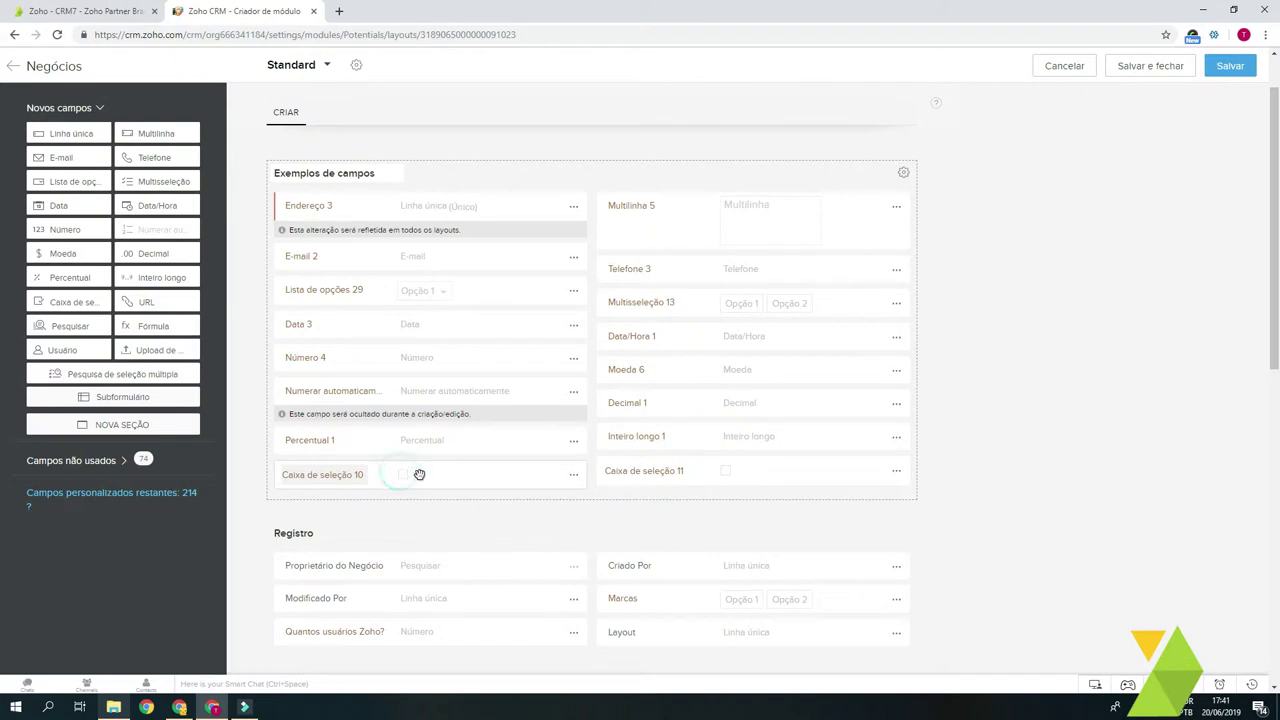
pyautogui.moveTo(150, 302); pyautogui.dragTo(383, 503)
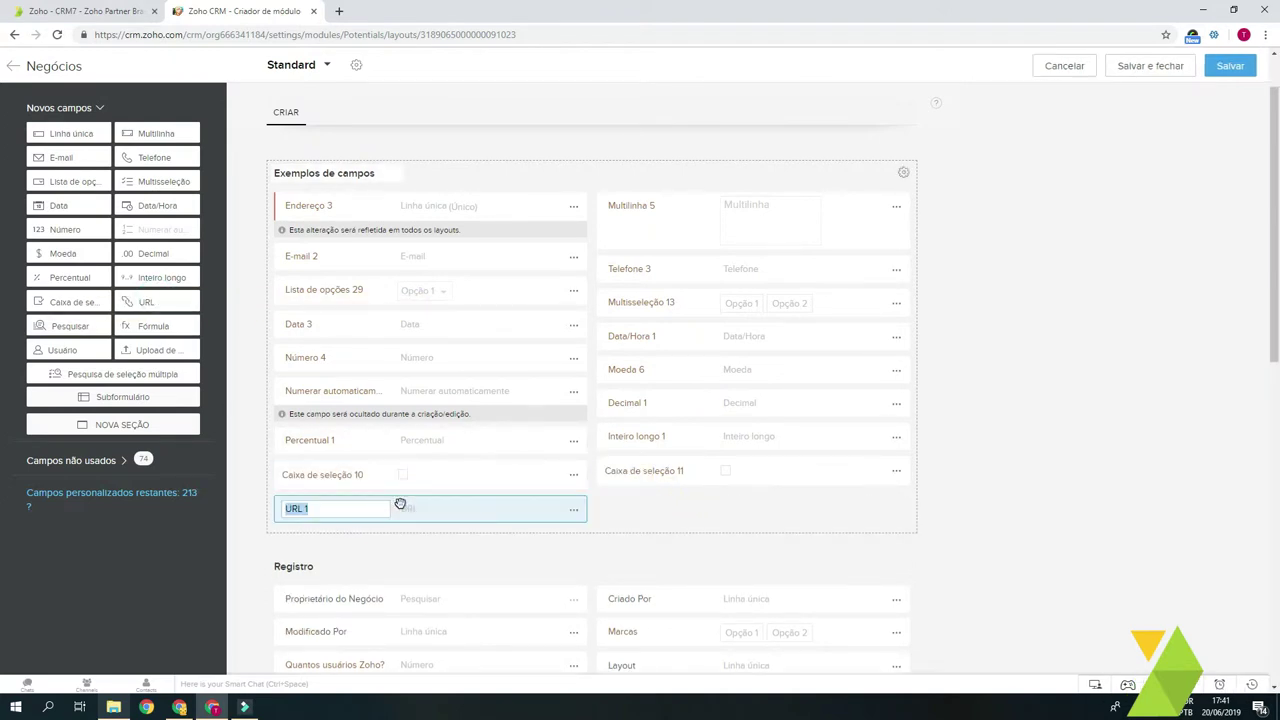
pyautogui.click(370, 508)
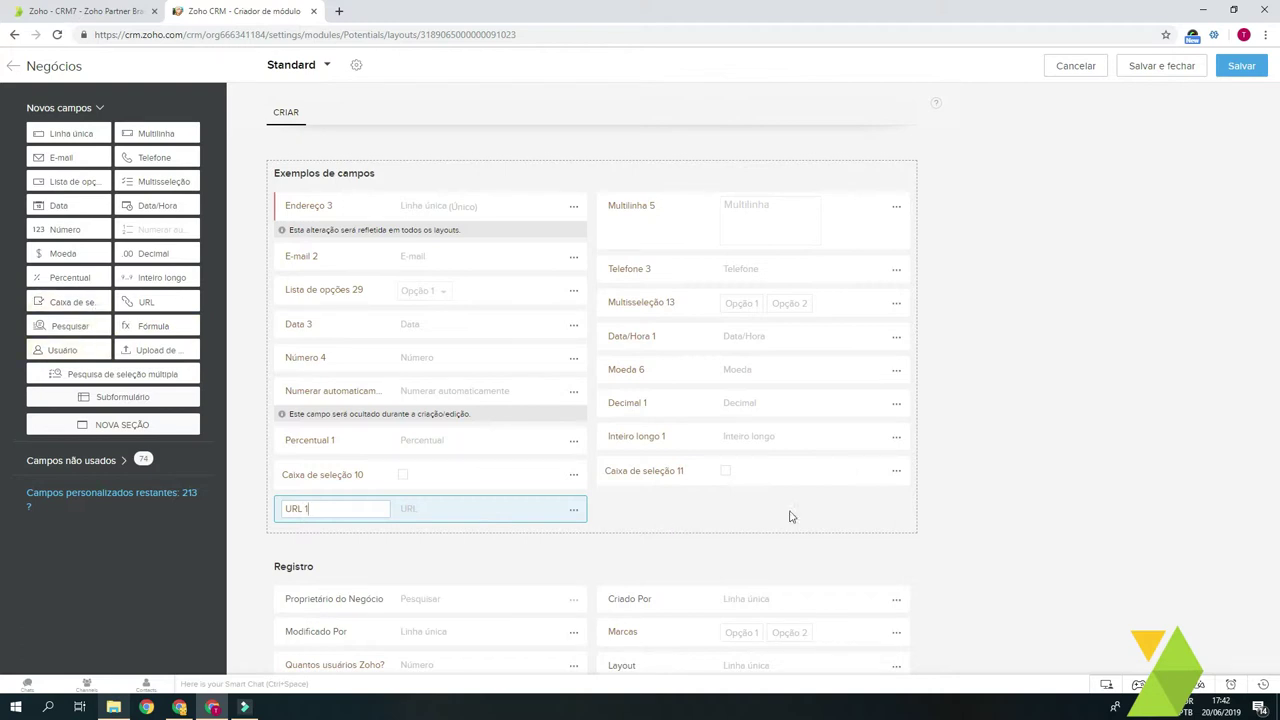
pyautogui.click(831, 500)
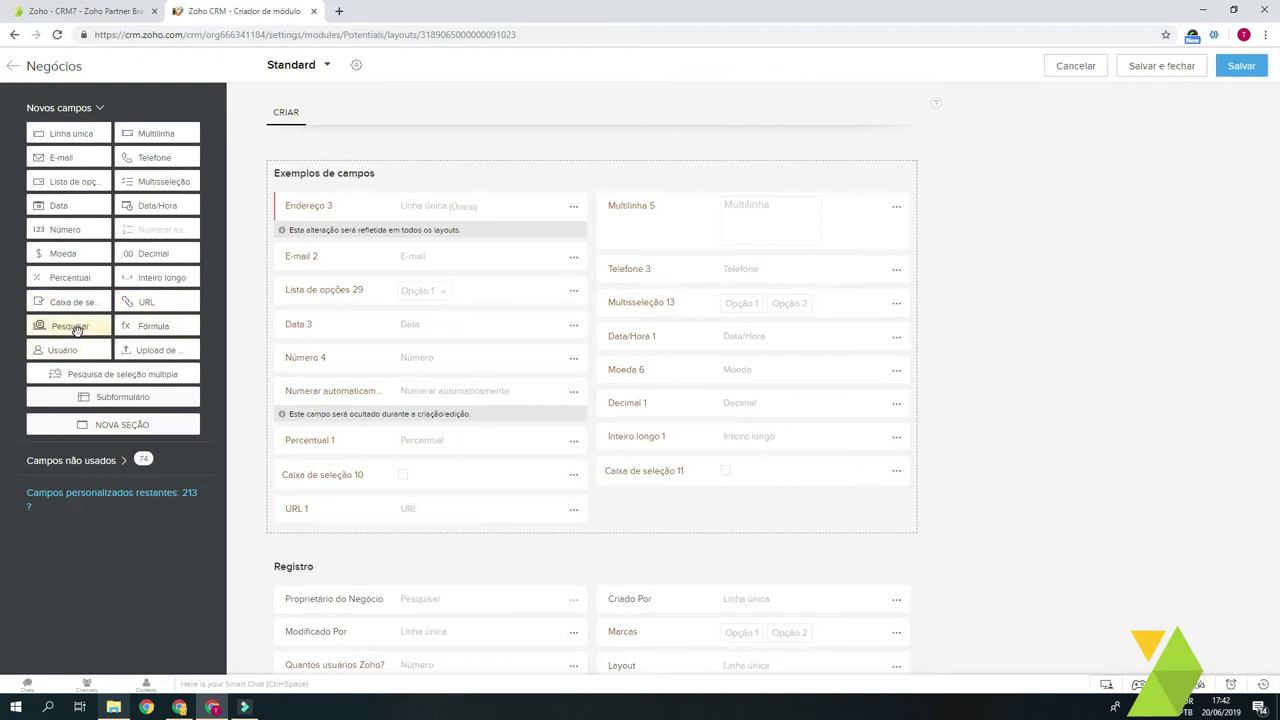
# Step: Add a lookup field below Caixa de seleção 11 and rename it from Pesquisar 5 to Contato Financeiro
pyautogui.moveTo(70, 330); pyautogui.dragTo(709, 509)
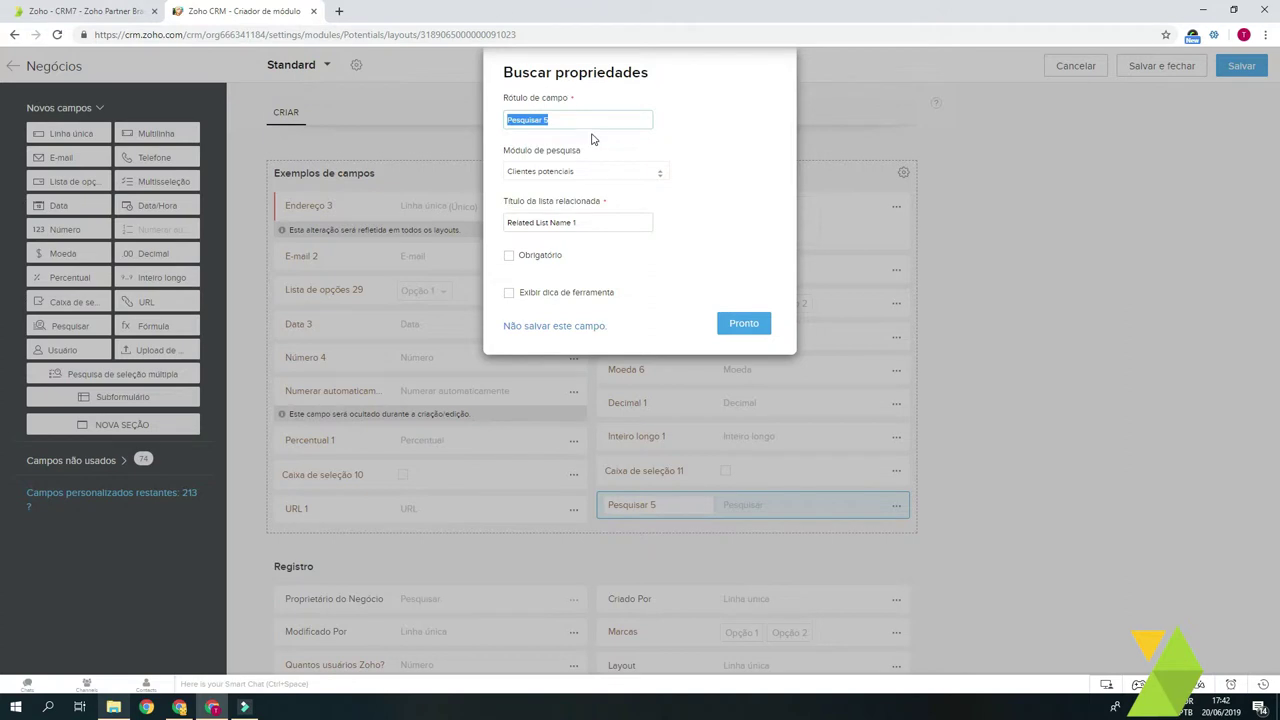
pyautogui.tripleClick(617, 119)
pyautogui.click(593, 122)
pyautogui.tripleClick(612, 123)
pyautogui.click(583, 122)
pyautogui.tripleClick(616, 121)
pyautogui.click(580, 120)
pyautogui.tripleClick(594, 122)
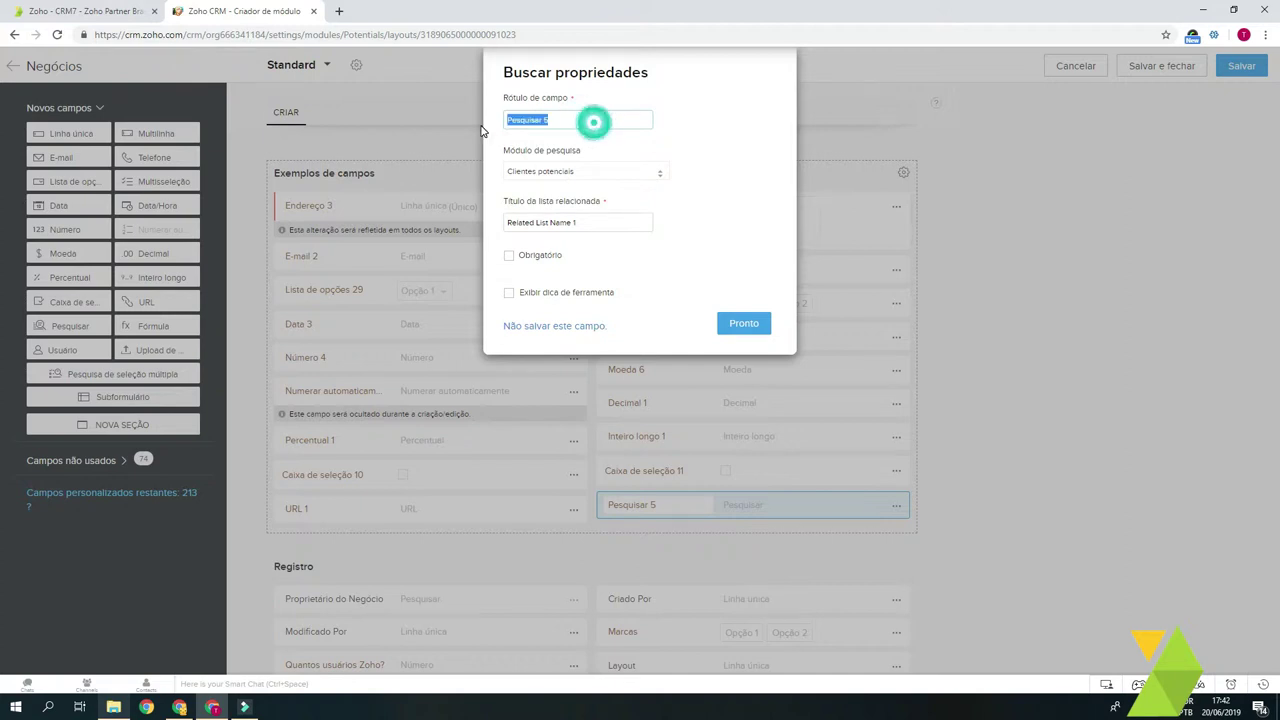
pyautogui.click(597, 150)
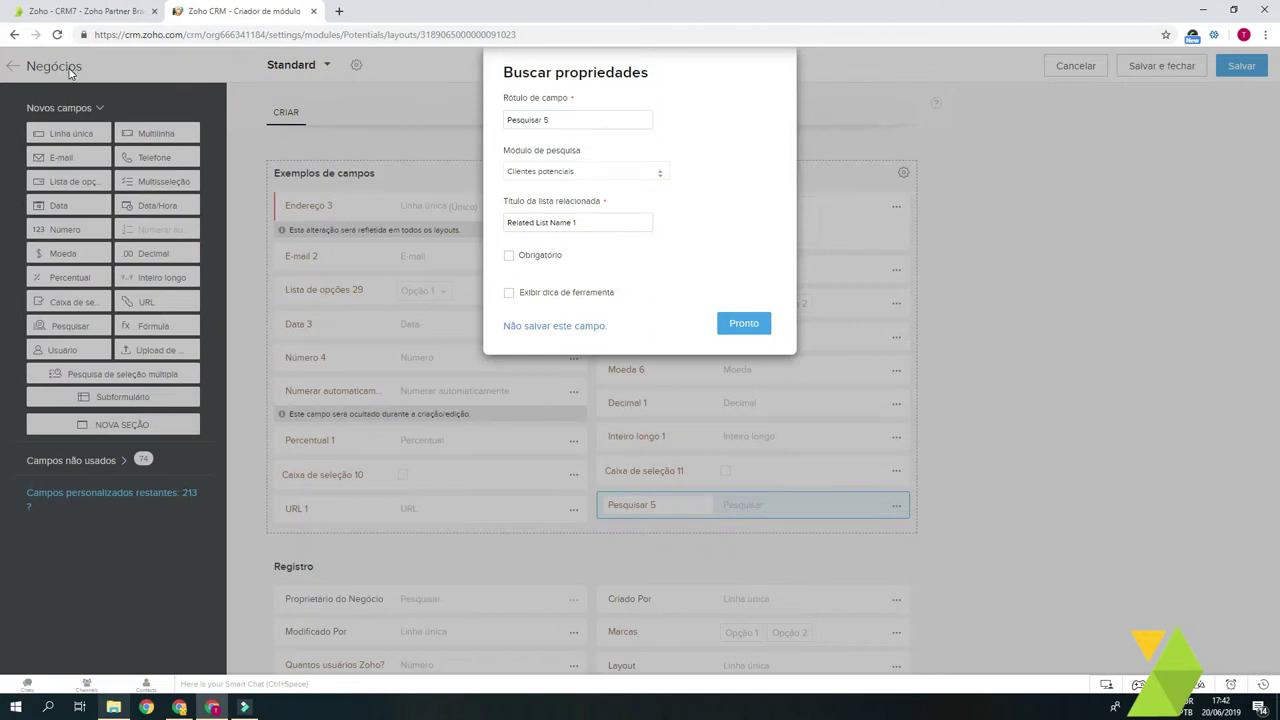
pyautogui.tripleClick(596, 116)
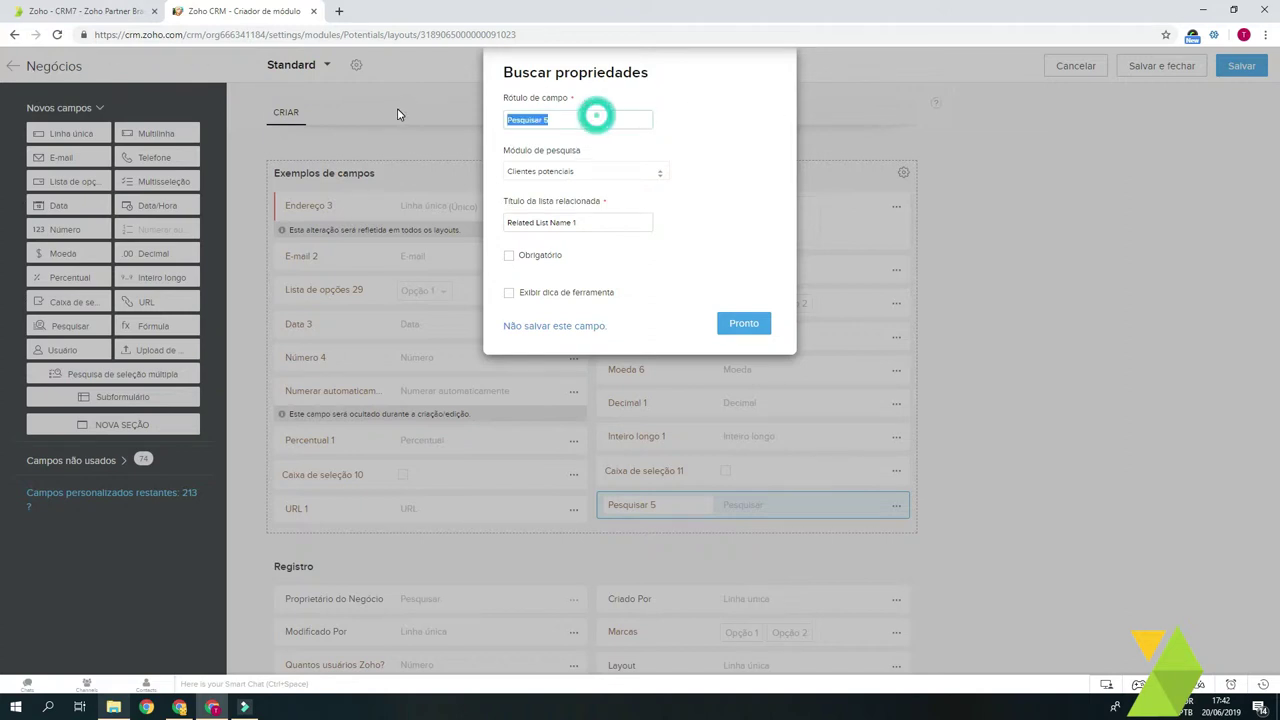
pyautogui.write('Contato Fina')
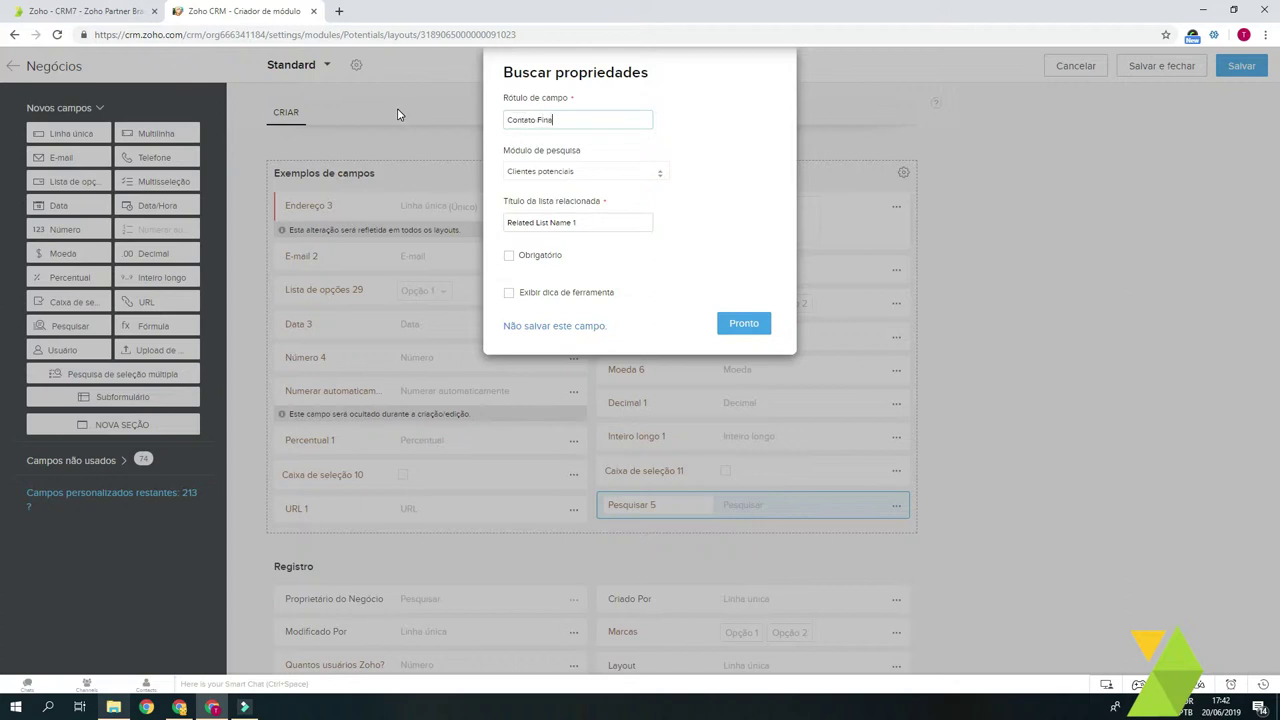
pyautogui.write('nceiro')
pyautogui.tripleClick(606, 118)
pyautogui.click(691, 155)
# Step: Point the lookup to Contatos with related list title Negócios Financeiro and save it
pyautogui.click(607, 177)
pyautogui.click(566, 234)
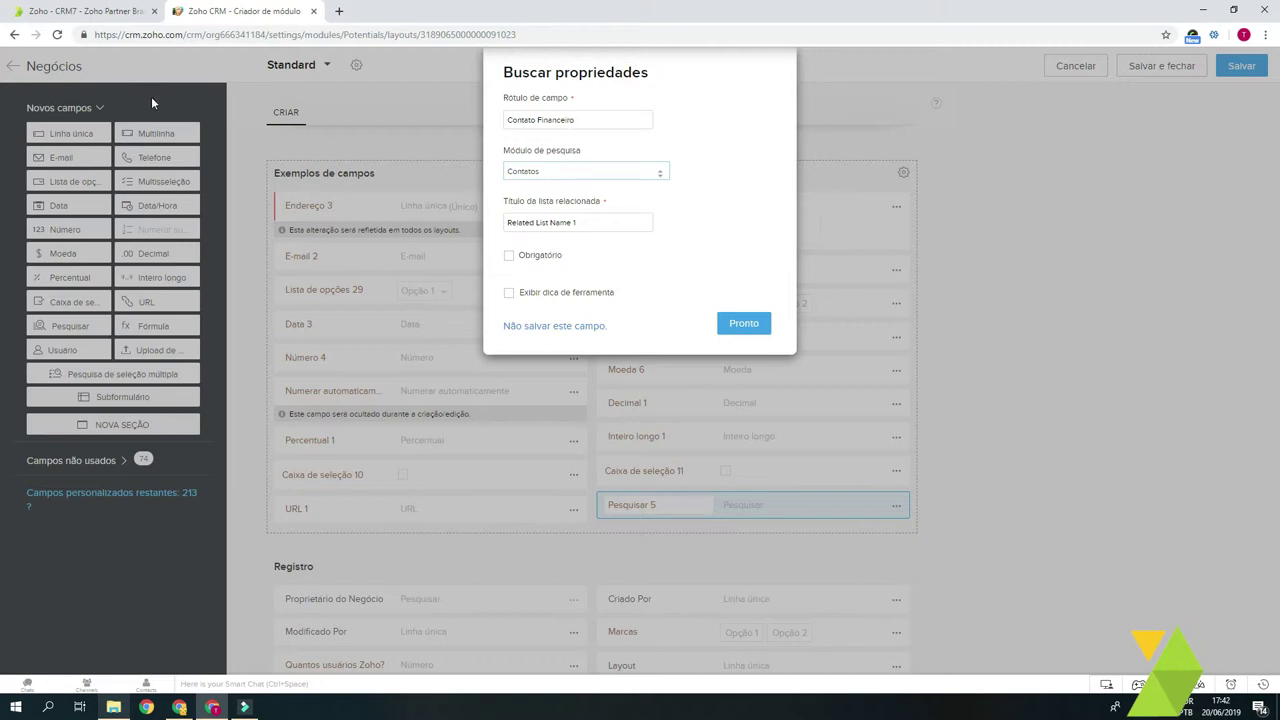
pyautogui.tripleClick(600, 224)
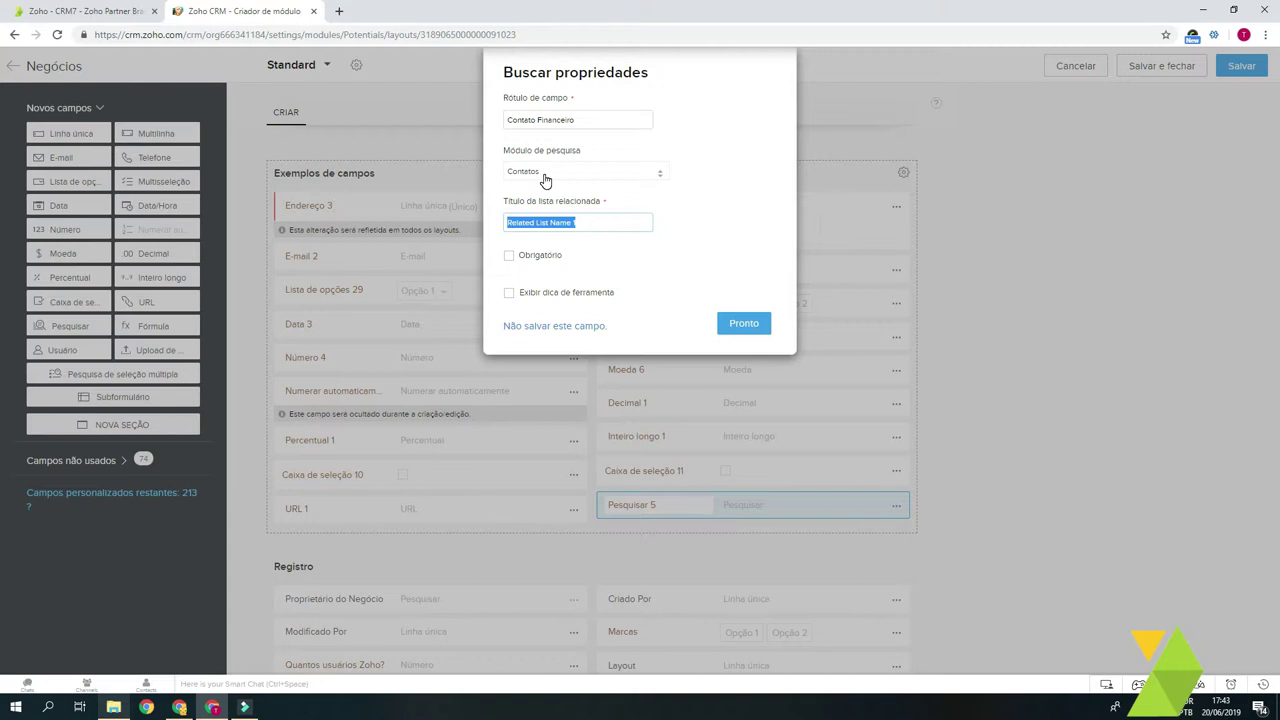
pyautogui.write('Negócios Financeiro')
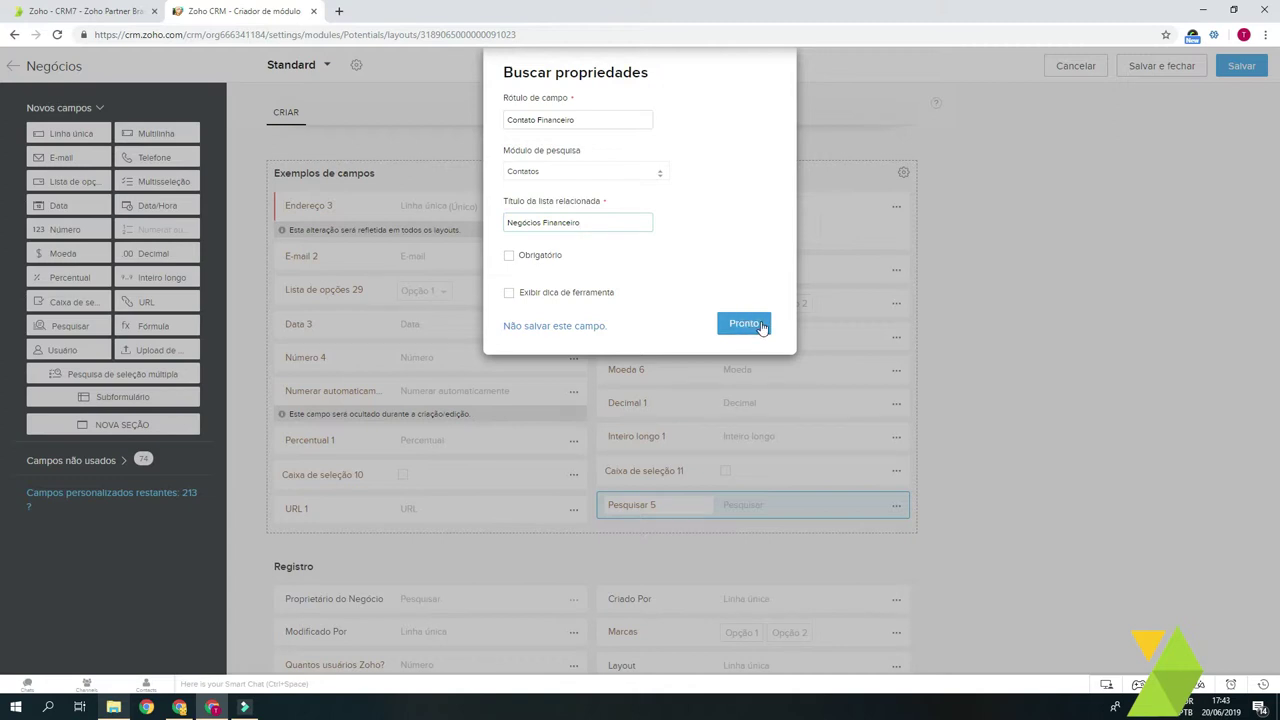
pyautogui.click(748, 324)
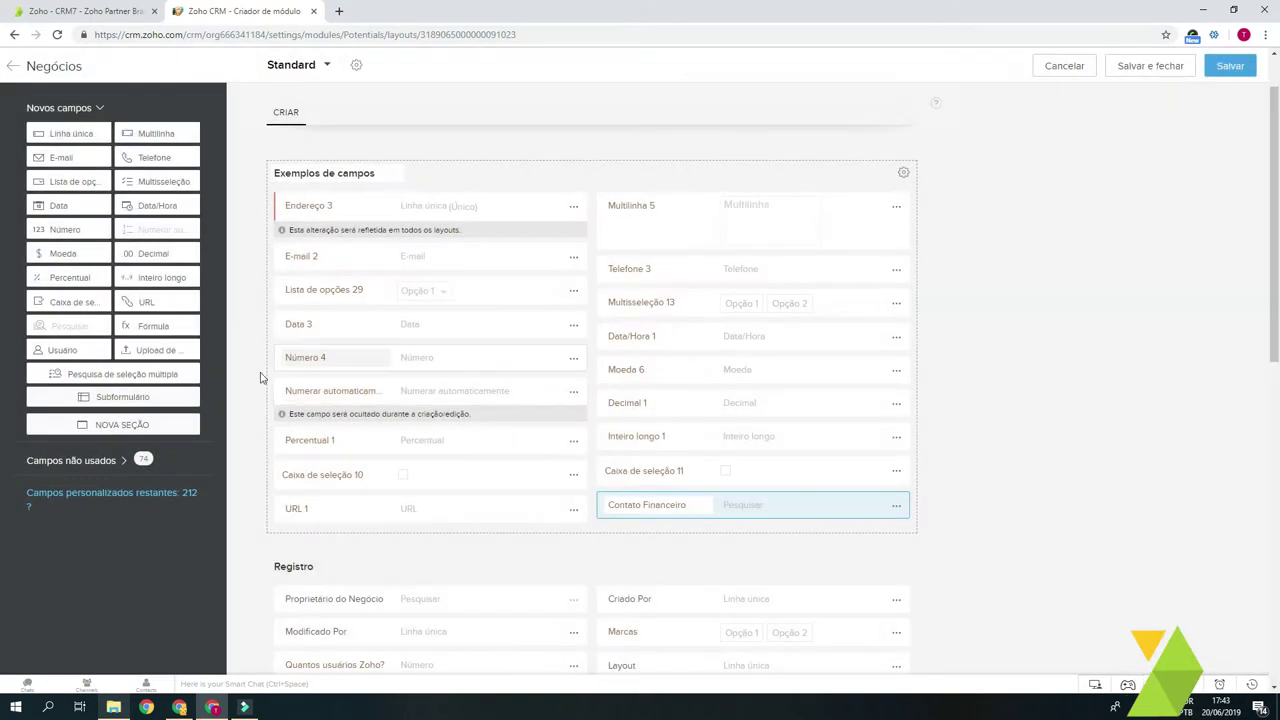
pyautogui.moveTo(163, 333); pyautogui.dragTo(392, 549)
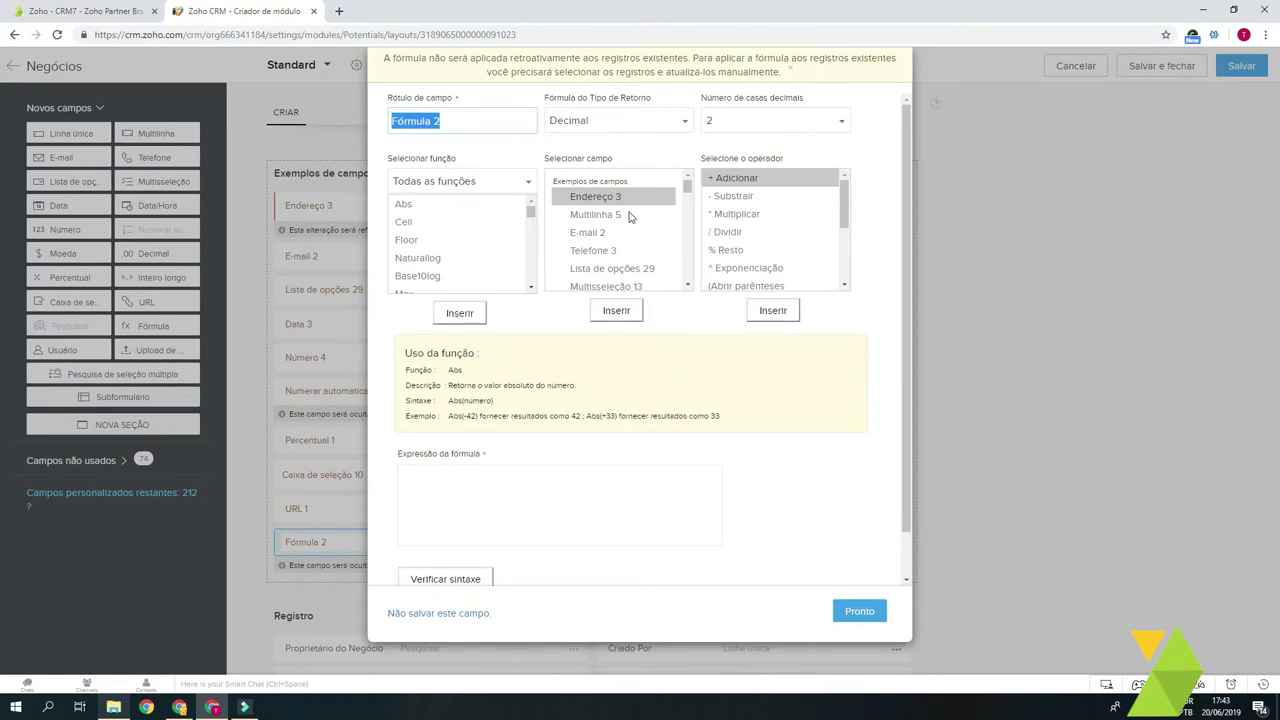
pyautogui.scroll(-3, 685, 253)
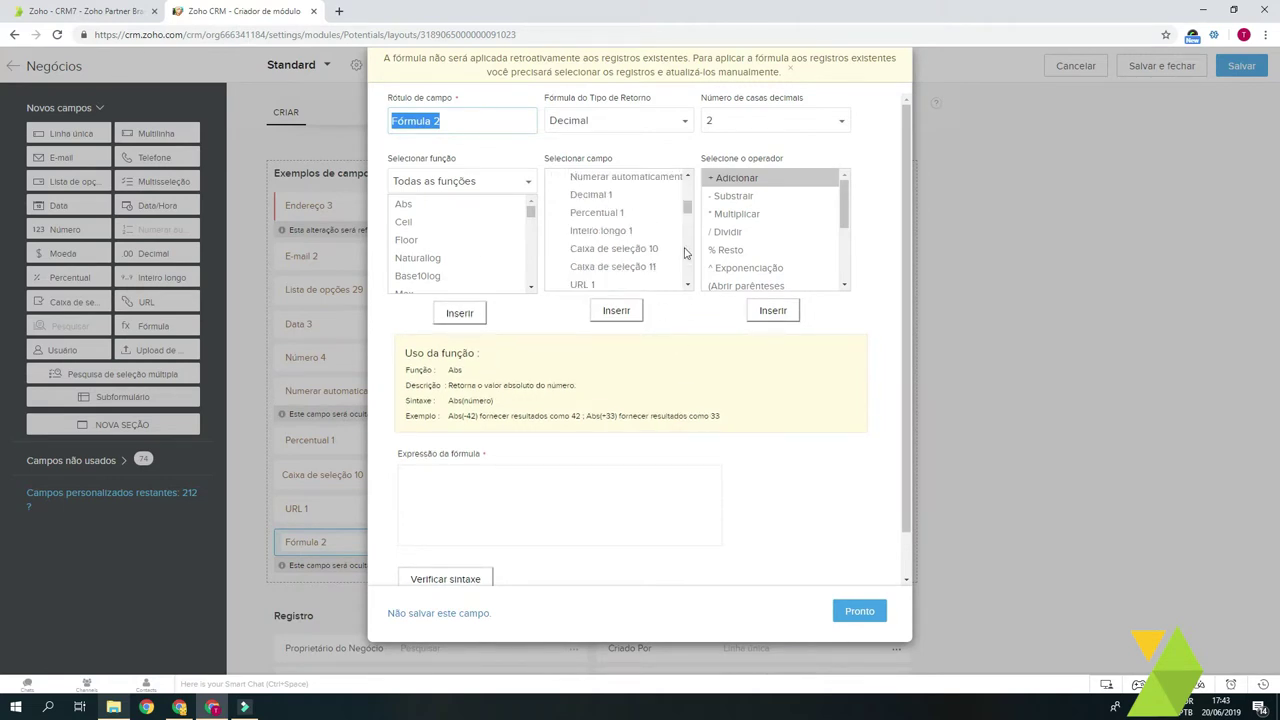
pyautogui.scroll(-1, 540, 500)
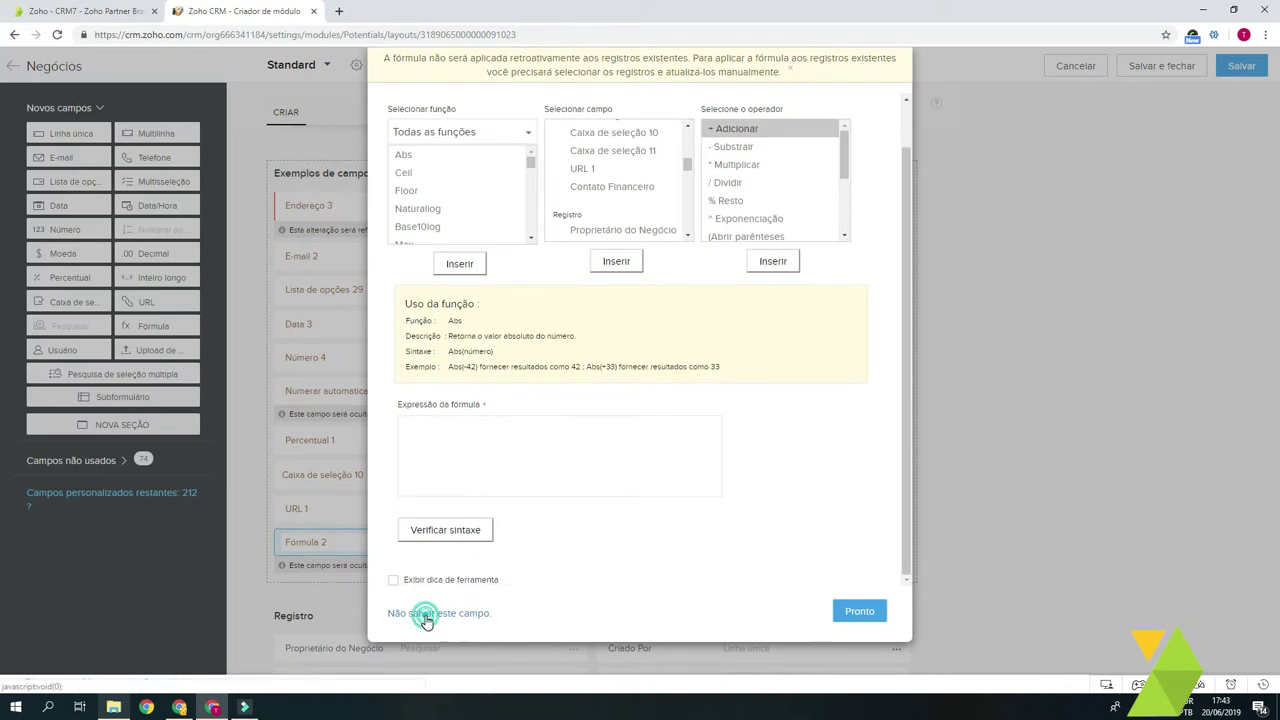
pyautogui.click(425, 615)
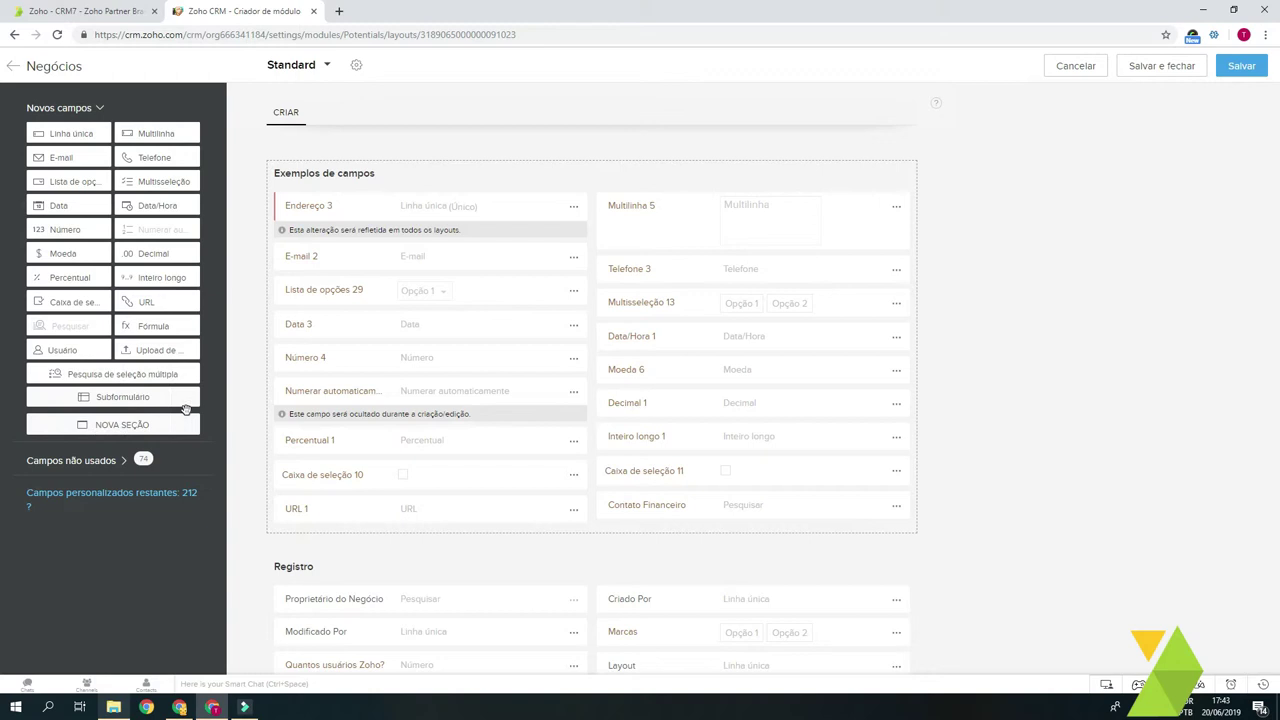
# Step: Add the multi-user field Usuário 4 to the section
pyautogui.moveTo(60, 350); pyautogui.dragTo(451, 540)
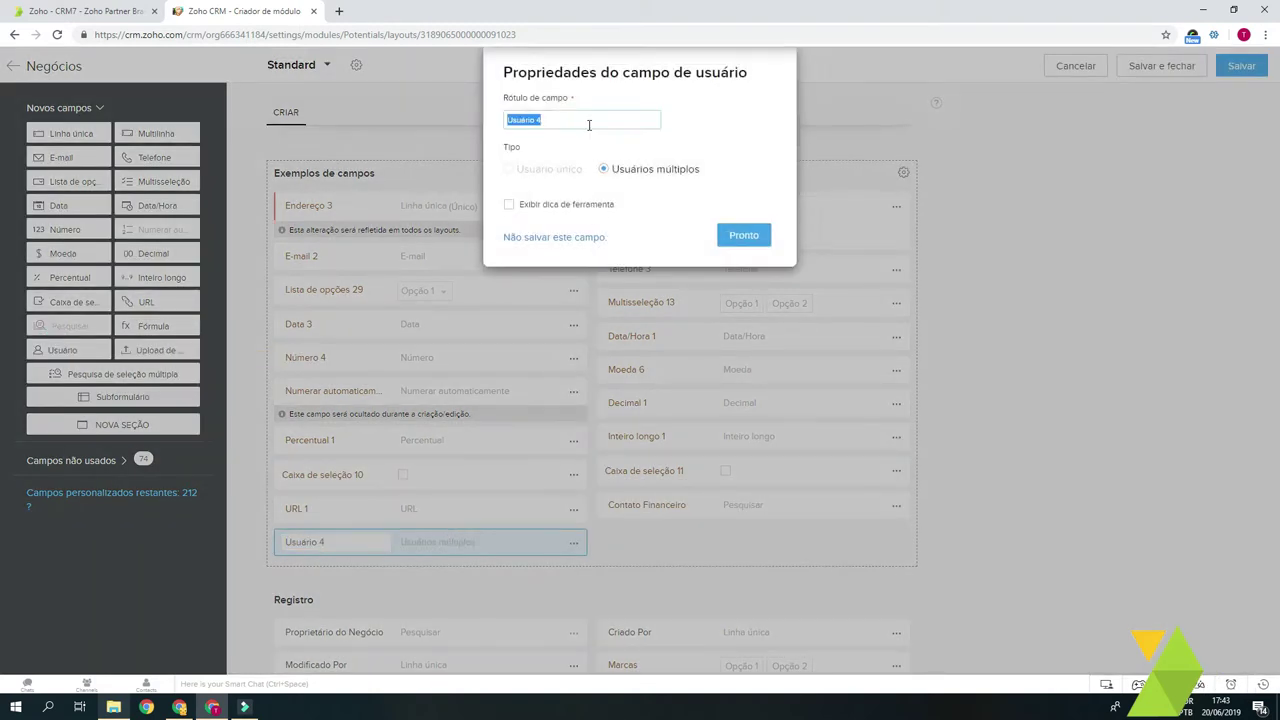
pyautogui.click(565, 166)
pyautogui.click(702, 125)
pyautogui.moveTo(731, 171); pyautogui.dragTo(701, 115)
pyautogui.click(743, 235)
# Step: Add file upload field Upload de arquivo 1 below Contato Financeiro, allowing multiple files
pyautogui.moveTo(160, 350); pyautogui.dragTo(686, 538)
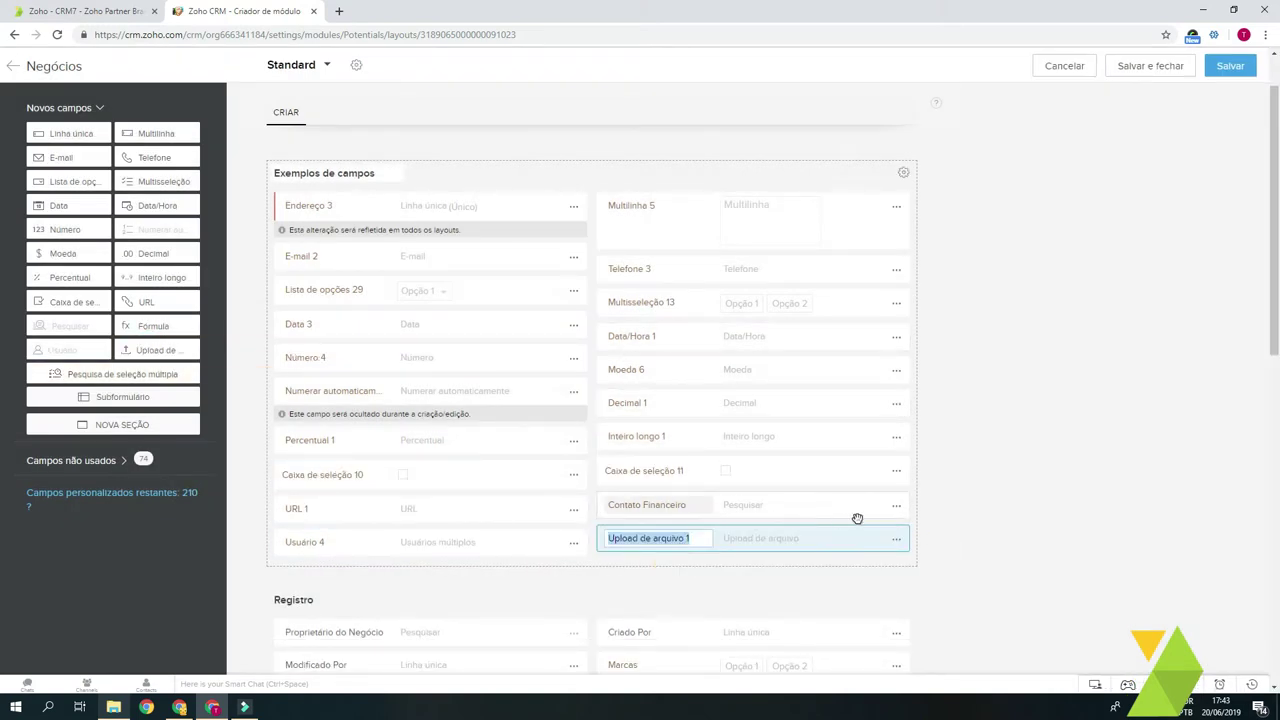
pyautogui.click(895, 540)
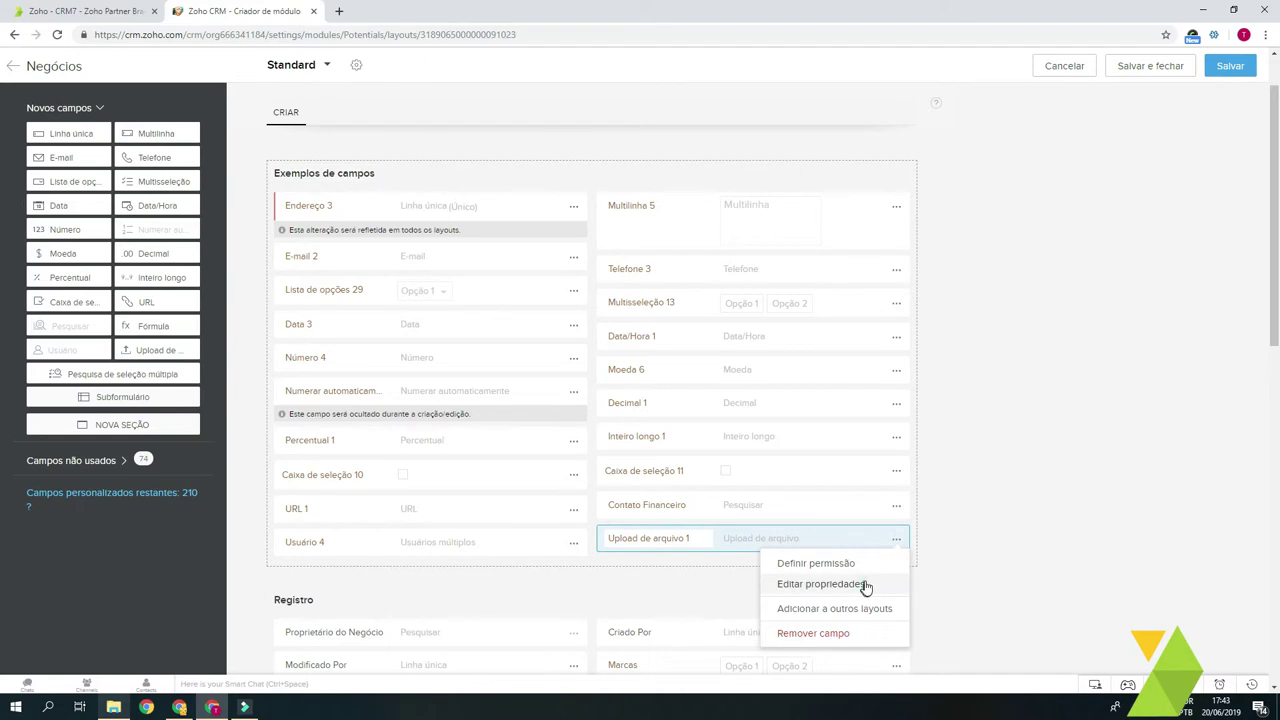
pyautogui.click(866, 585)
pyautogui.moveTo(748, 151); pyautogui.dragTo(692, 152)
pyautogui.click(718, 152)
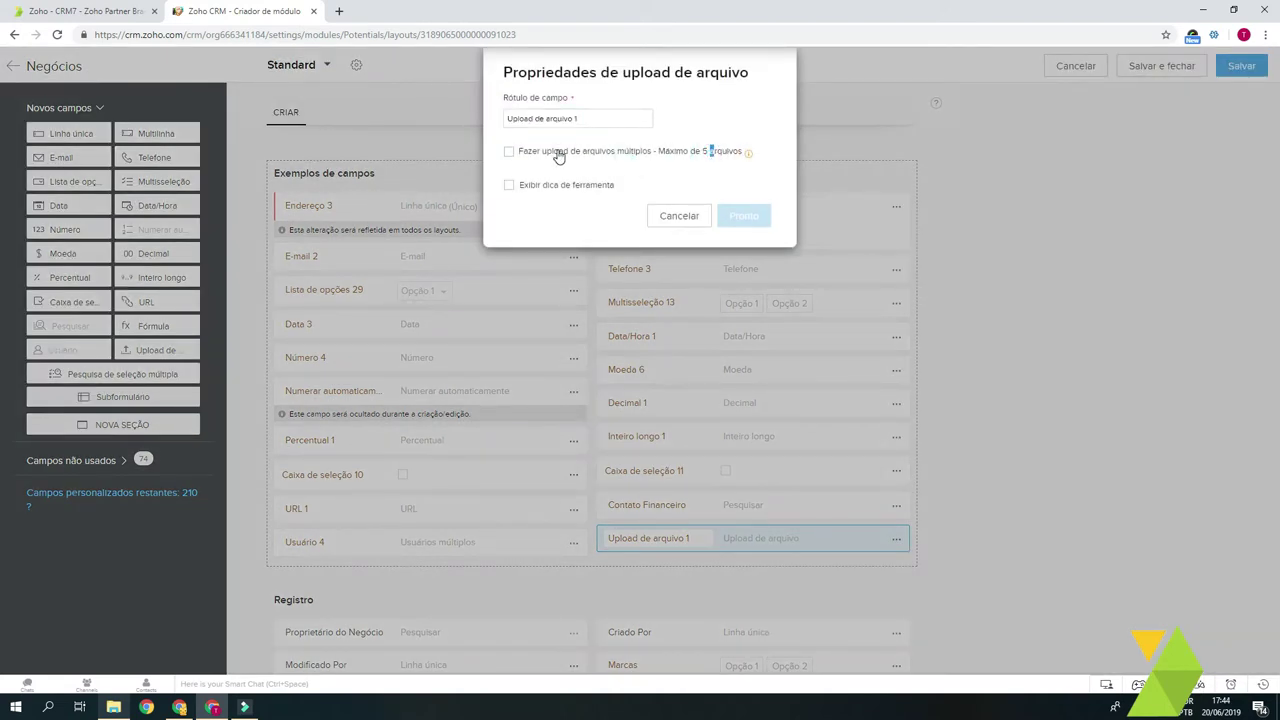
pyautogui.click(556, 152)
pyautogui.click(743, 216)
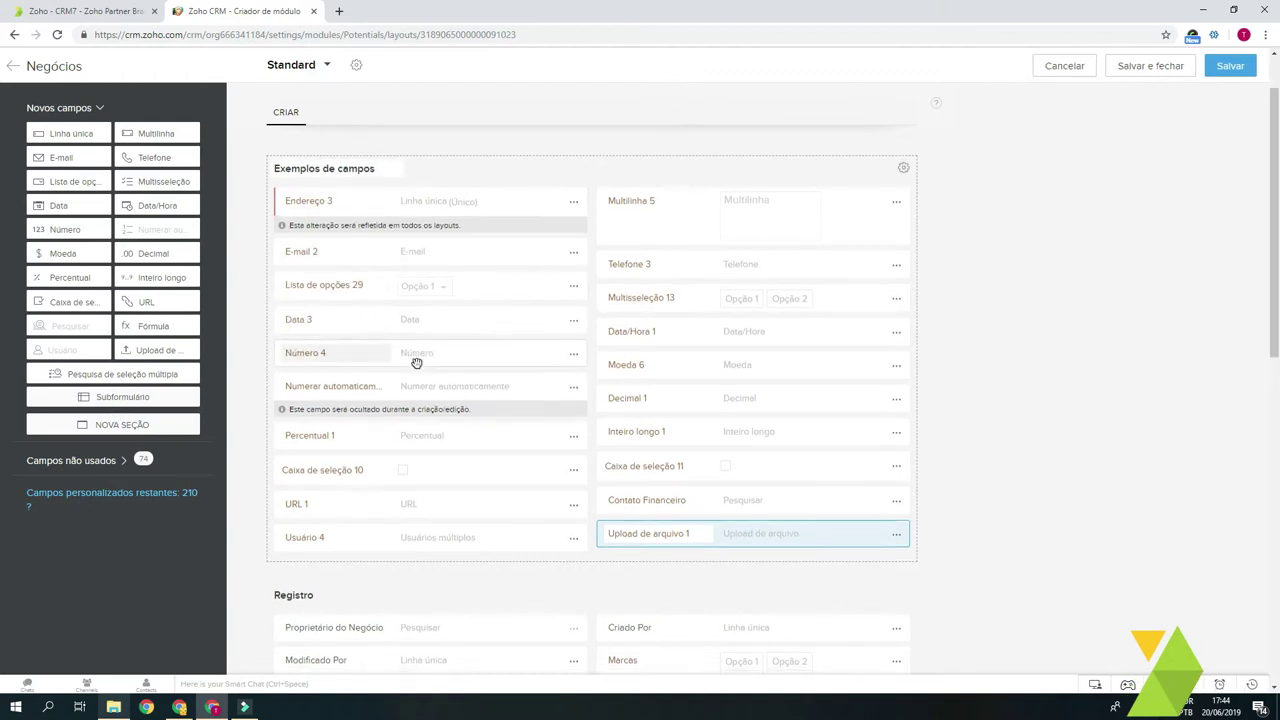
pyautogui.scroll(-2, 451, 383)
# Step: Try saving the deals layout and dismiss the system popup
pyautogui.scroll(2, 451, 383)
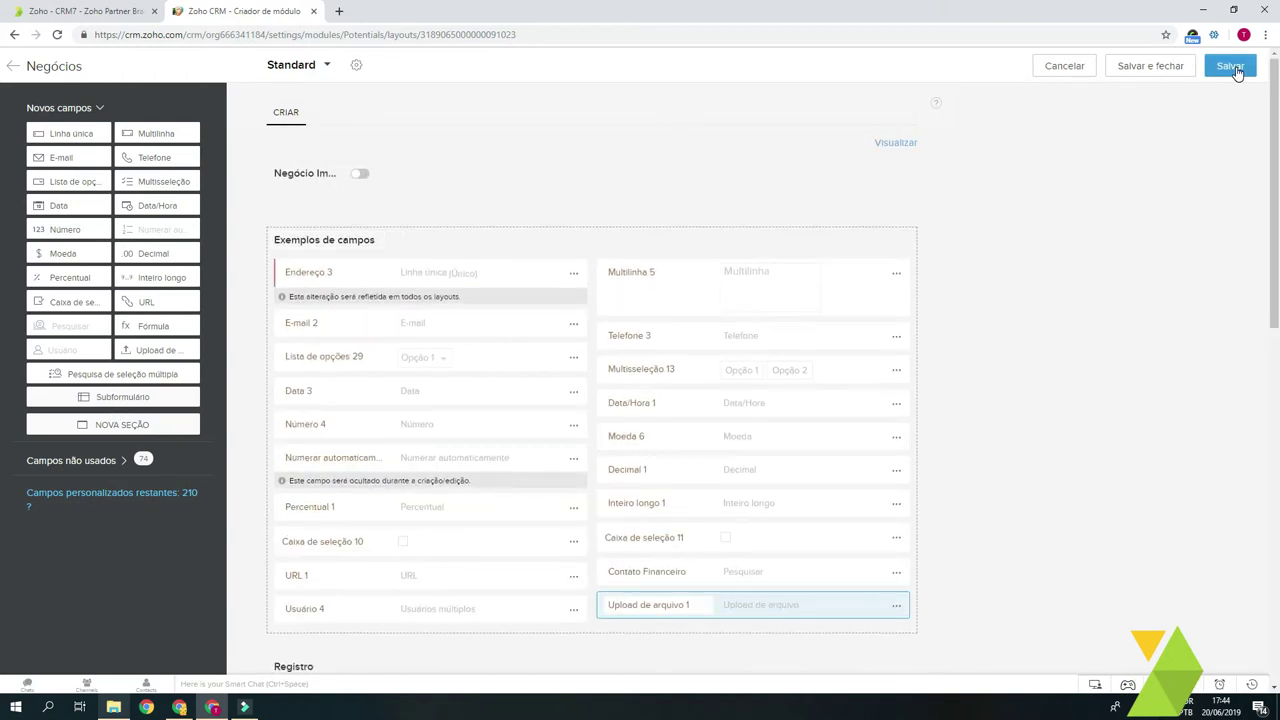
pyautogui.click(1236, 72)
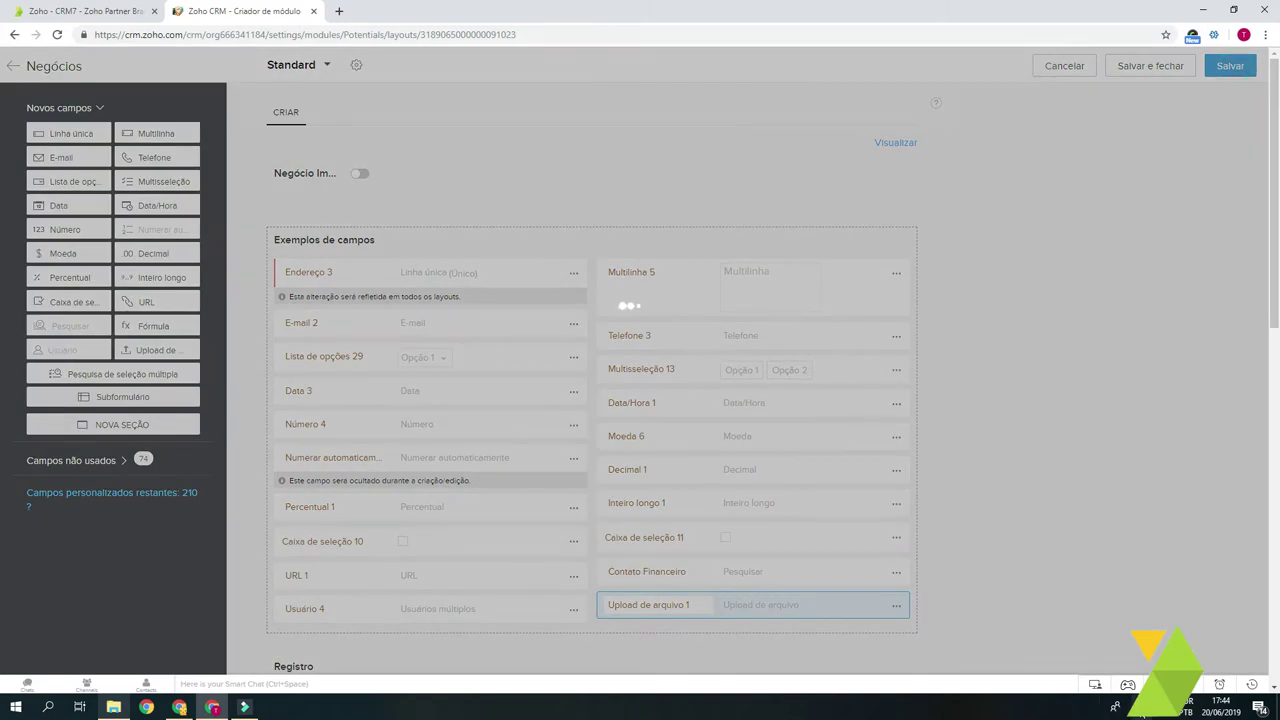
pyautogui.click(1141, 707)
pyautogui.click(1065, 573)
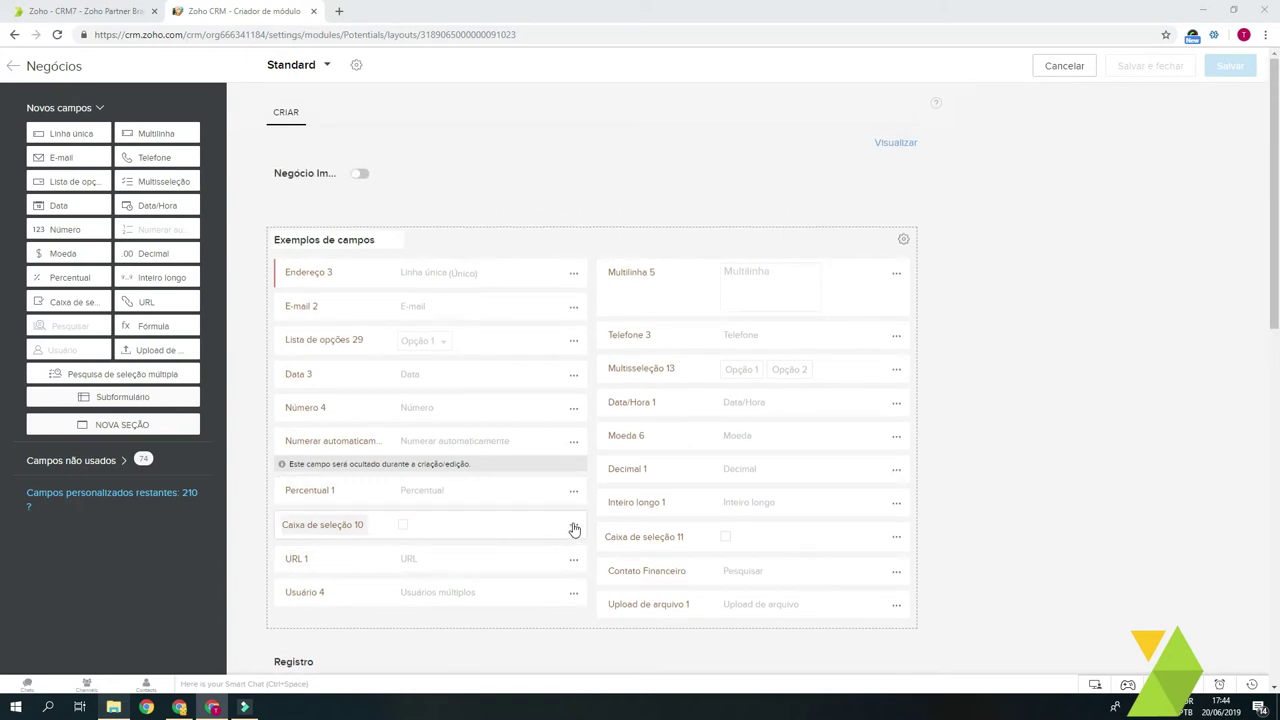
# Step: Remove the Caixa de seleção 10 field from the layout
pyautogui.click(573, 526)
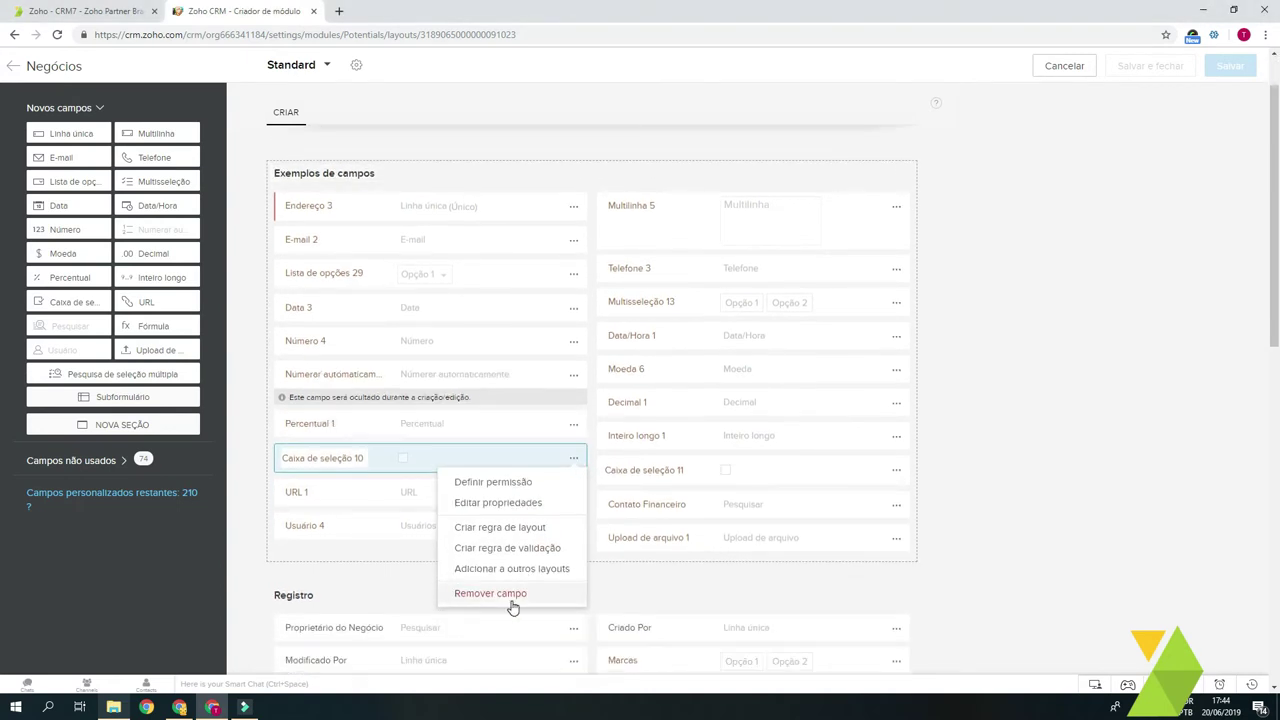
pyautogui.click(508, 600)
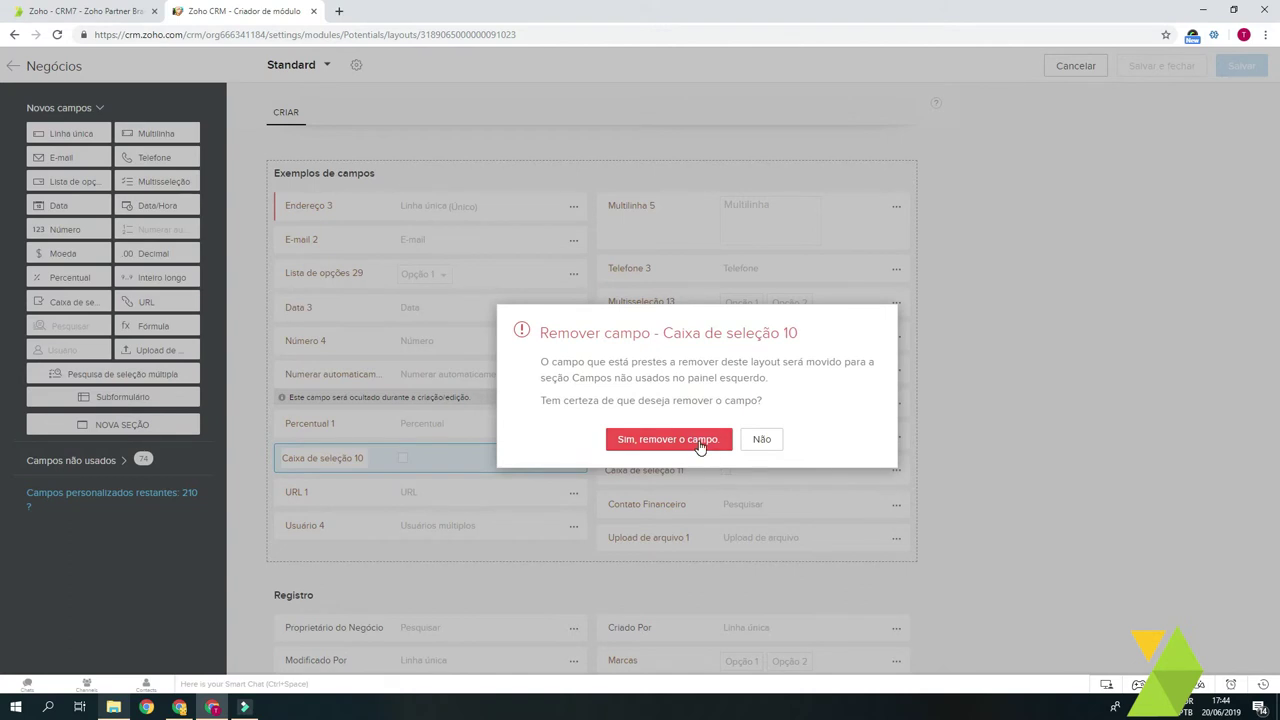
pyautogui.click(668, 439)
# Step: Save the Standard layout and return to the Negócios layouts list
pyautogui.click(86, 461)
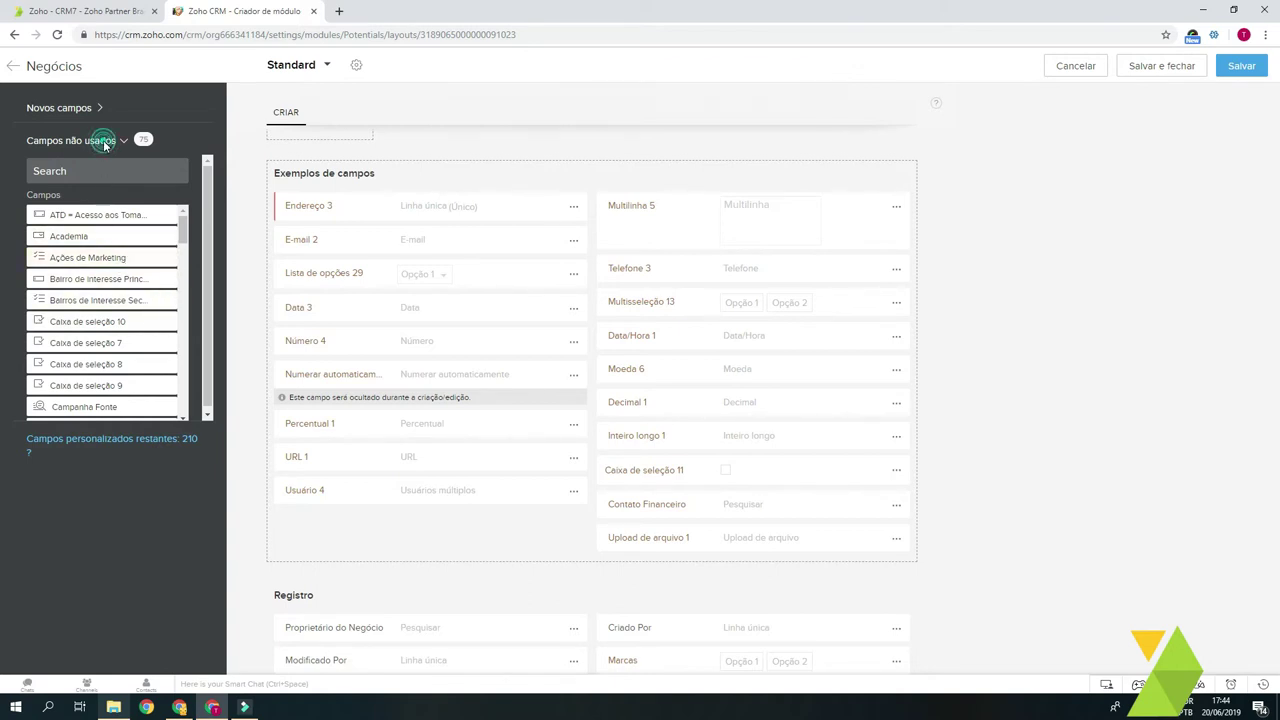
pyautogui.click(98, 108)
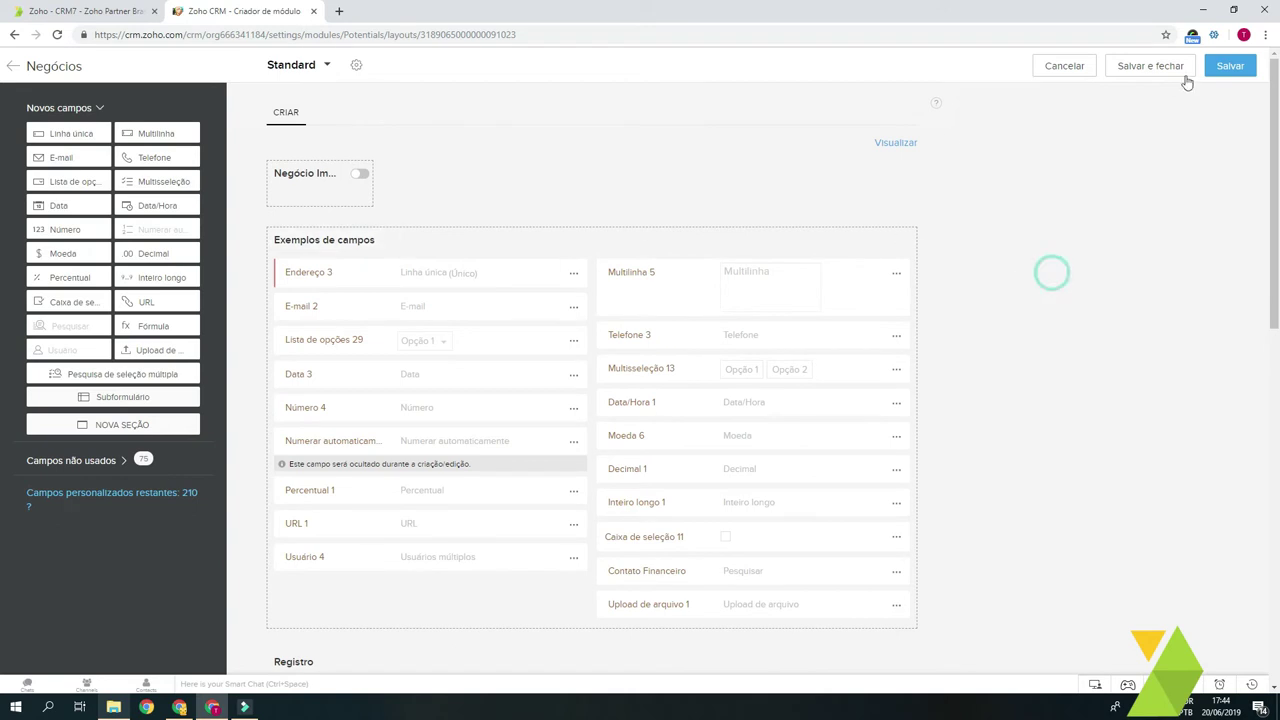
pyautogui.click(1240, 68)
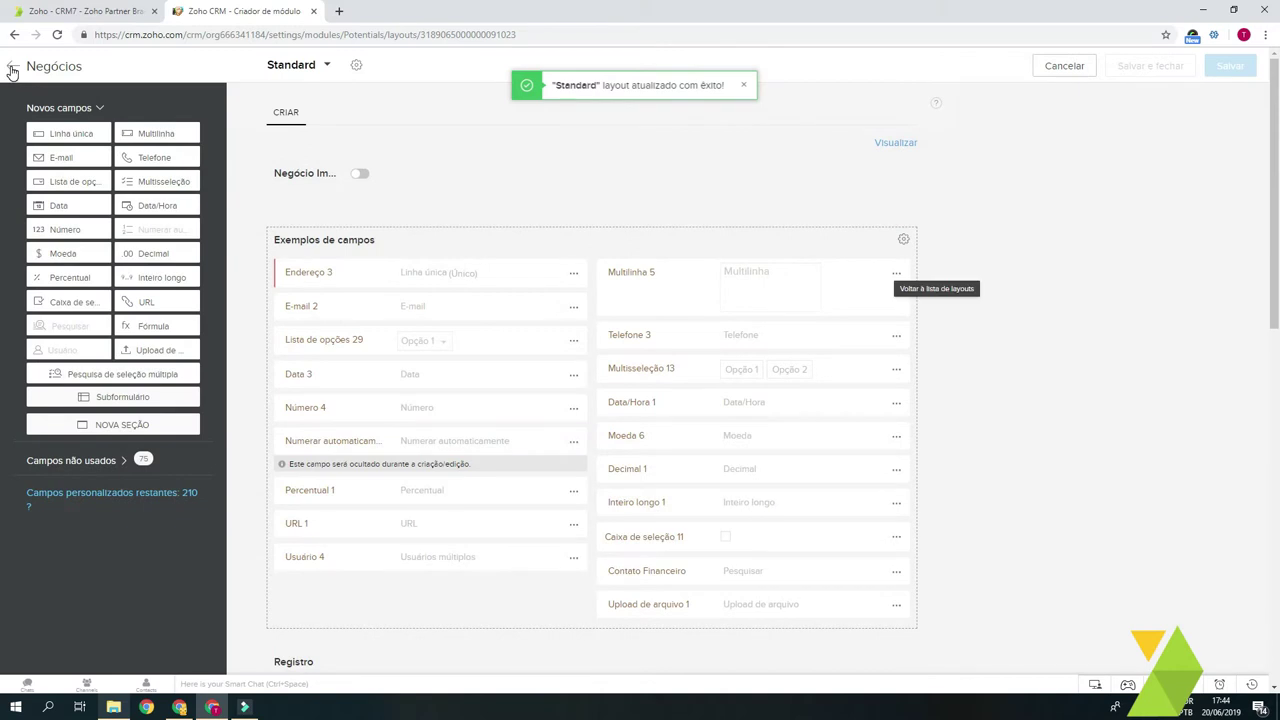
pyautogui.click(12, 70)
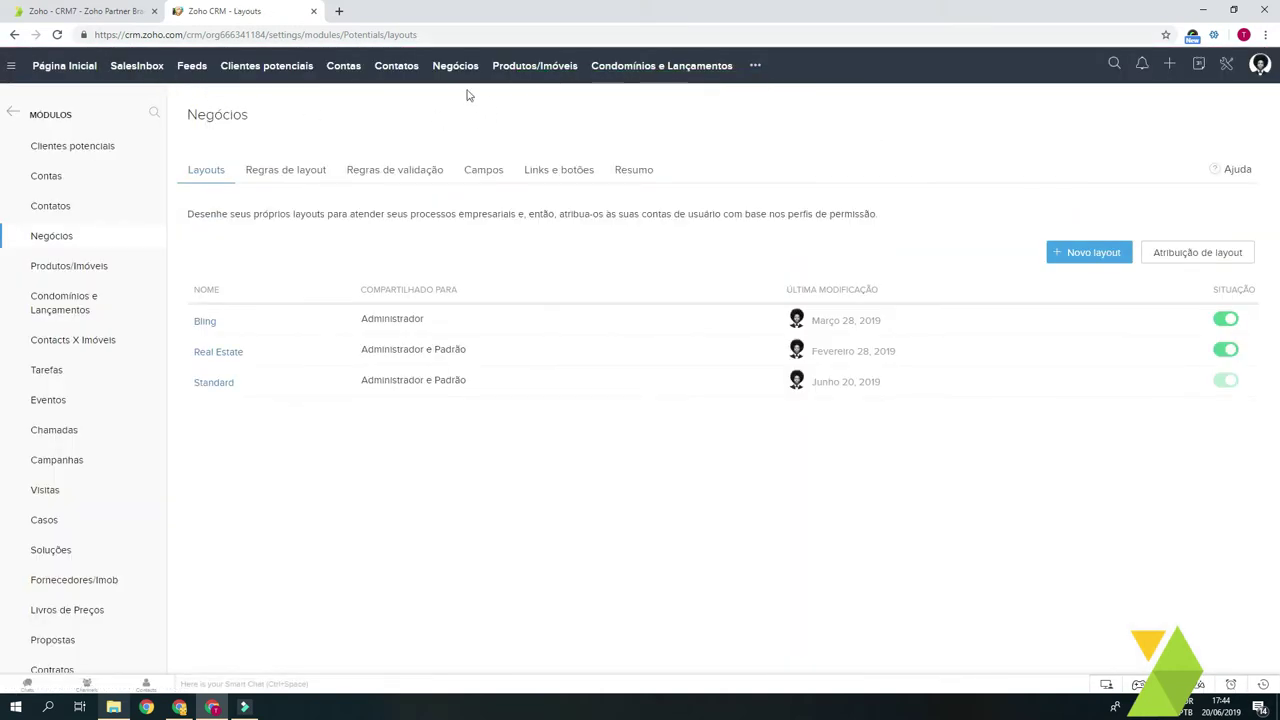
# Step: Start a new deal from the Negócios module and place the cursor in Endereço 3
pyautogui.click(456, 66)
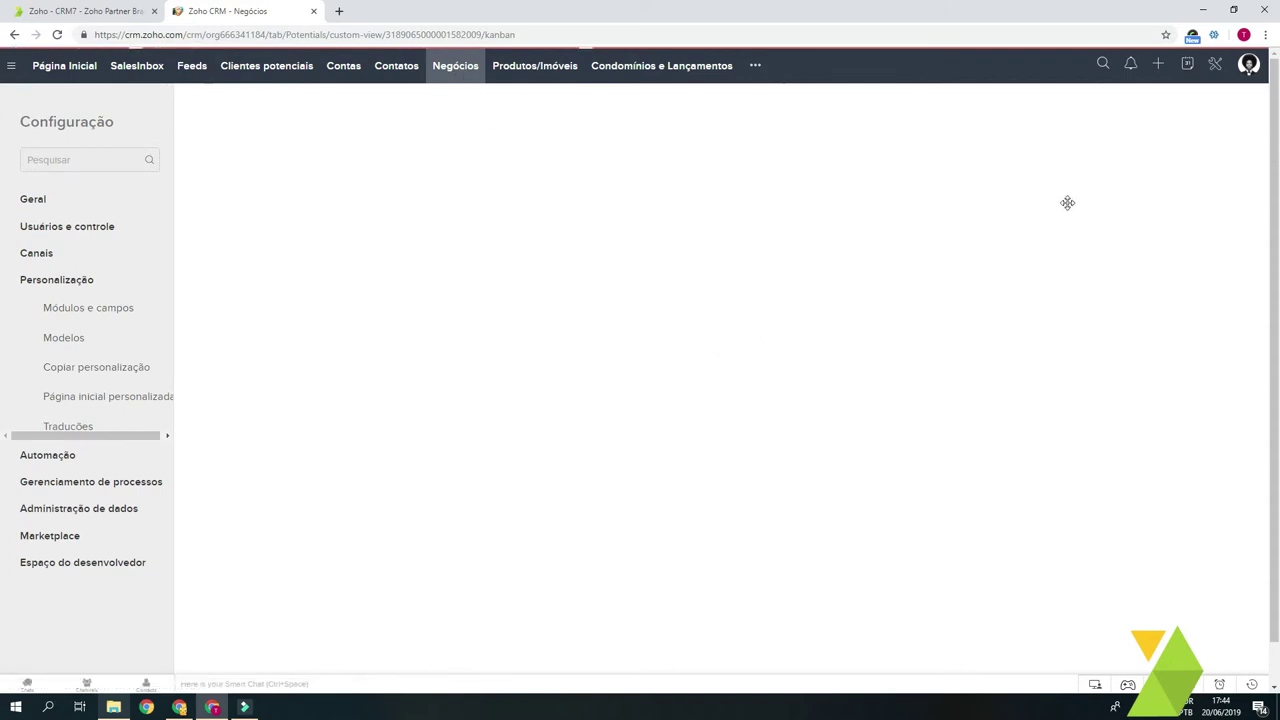
pyautogui.click(1156, 108)
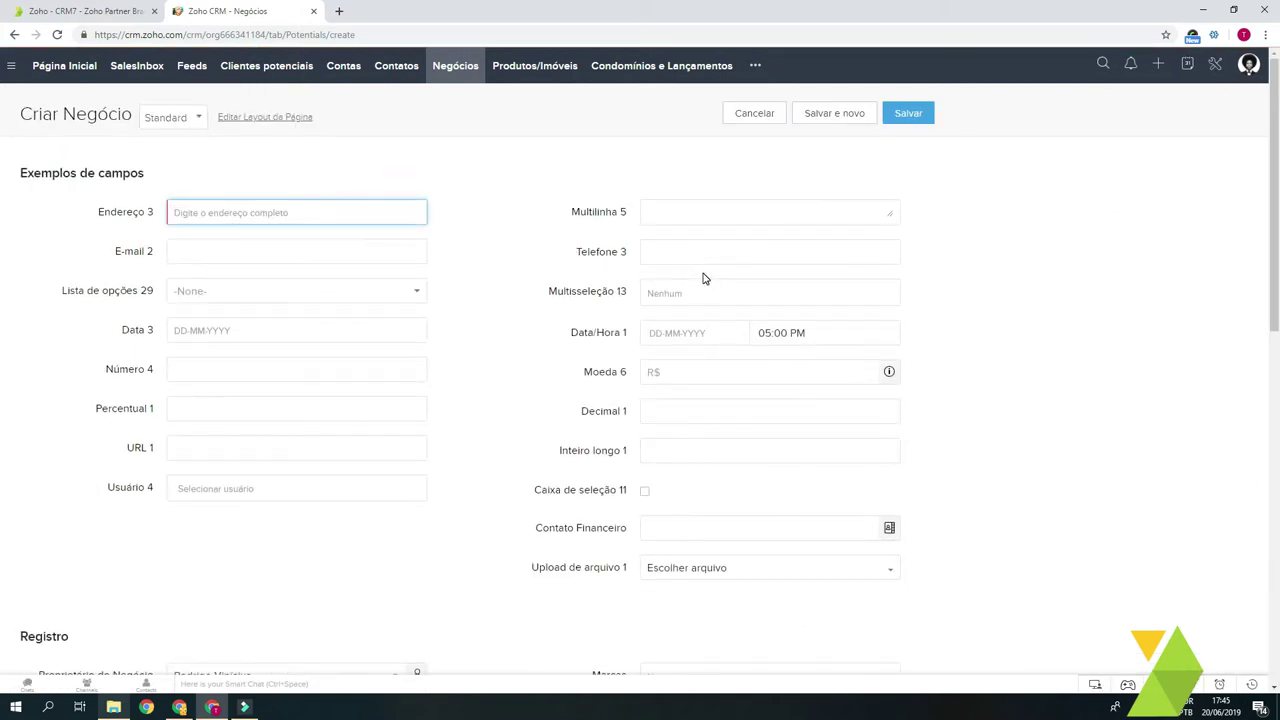
pyautogui.click(1114, 272)
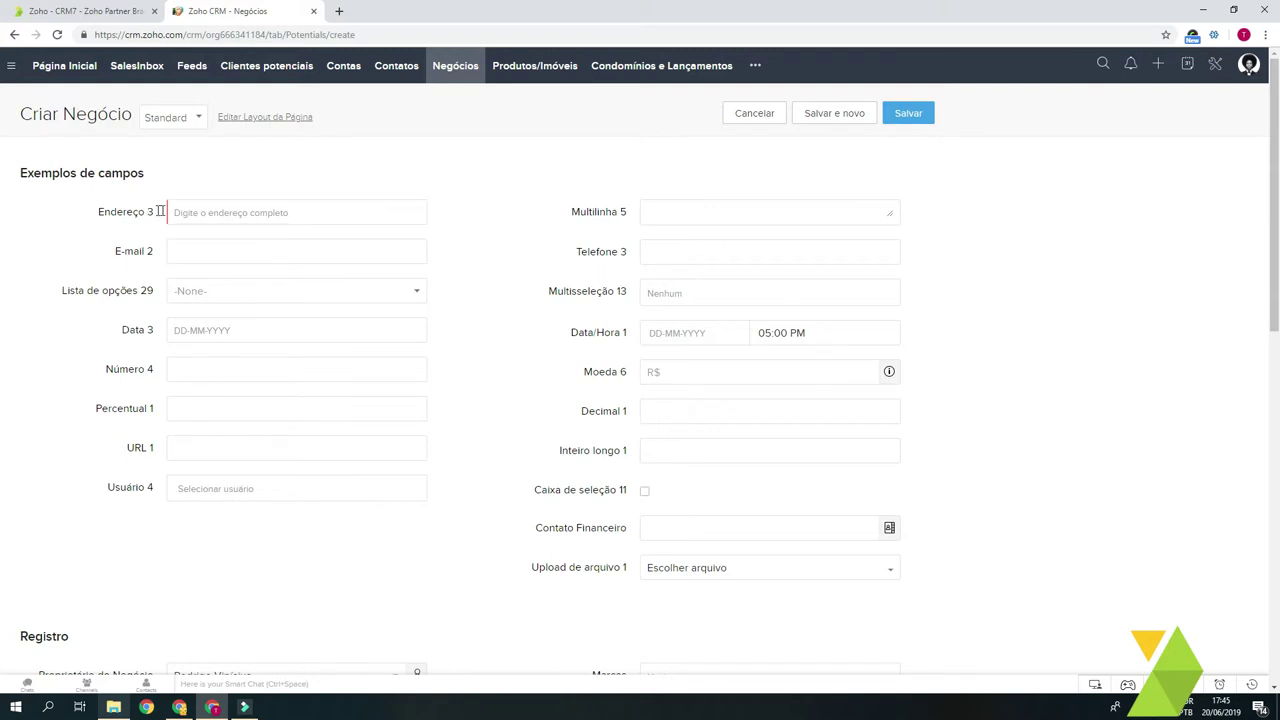
pyautogui.moveTo(96, 211)
pyautogui.mouseDown()
pyautogui.moveTo(160, 212)
pyautogui.moveTo(71, 211)
pyautogui.mouseUp()
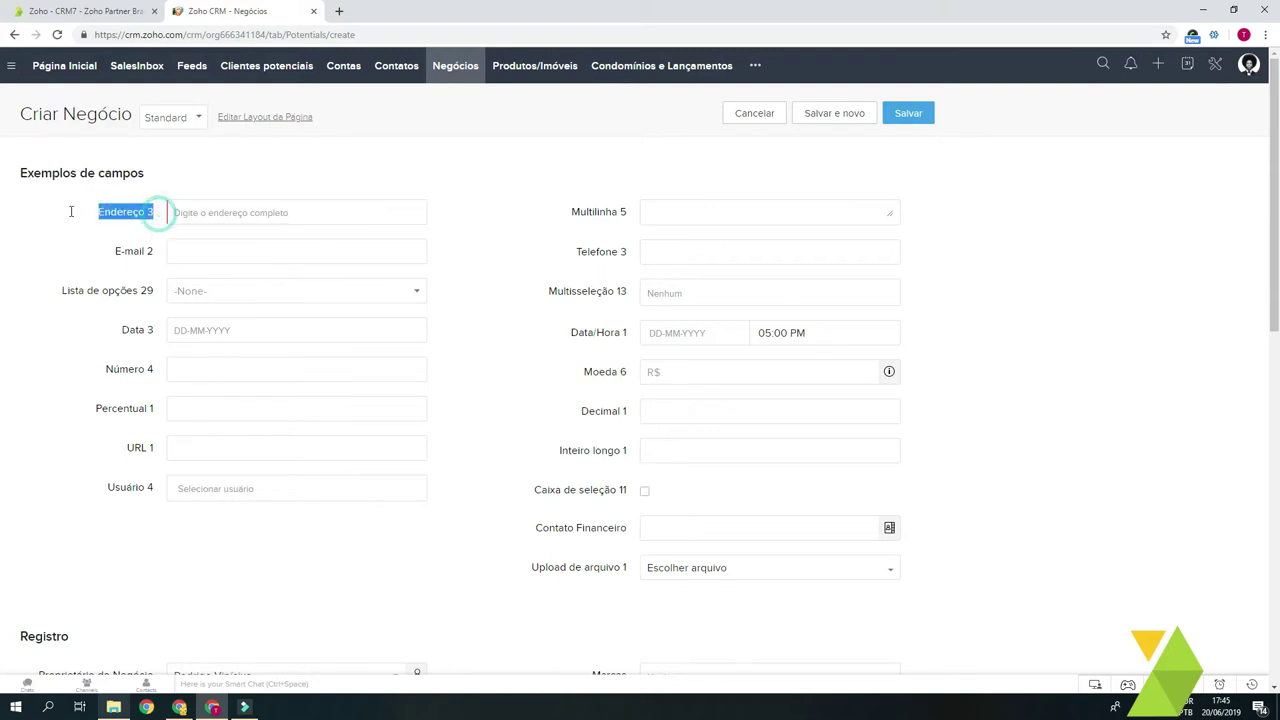
pyautogui.click(214, 213)
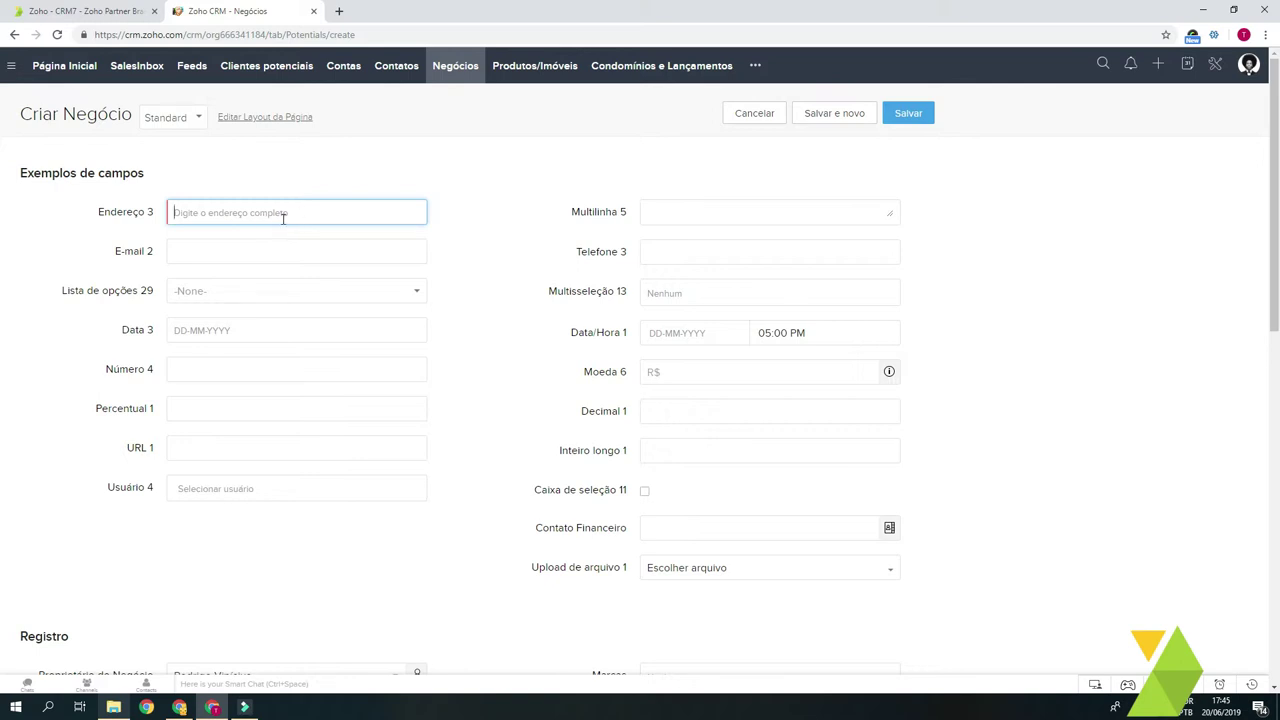
# Step: Enter Teste in Endereço 3 and repeated copies of Teste in Multilinha 5
pyautogui.write('Teste')
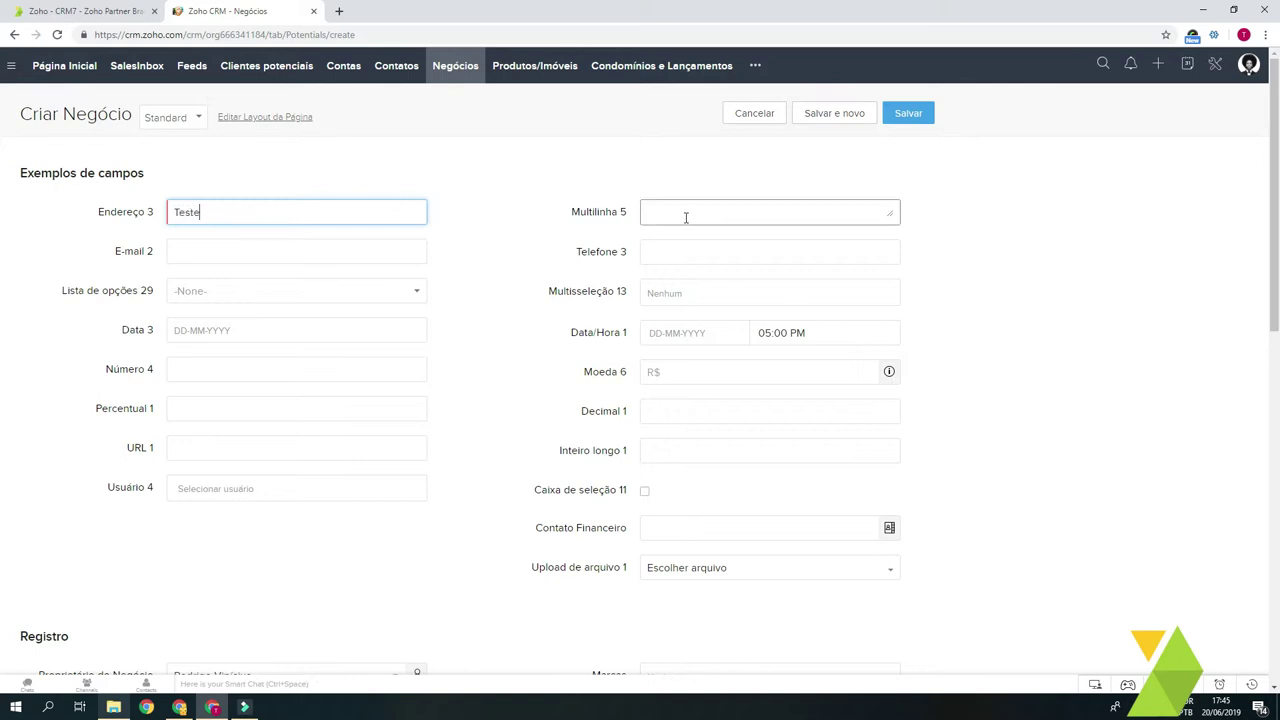
pyautogui.doubleClick(586, 210)
pyautogui.click(683, 210)
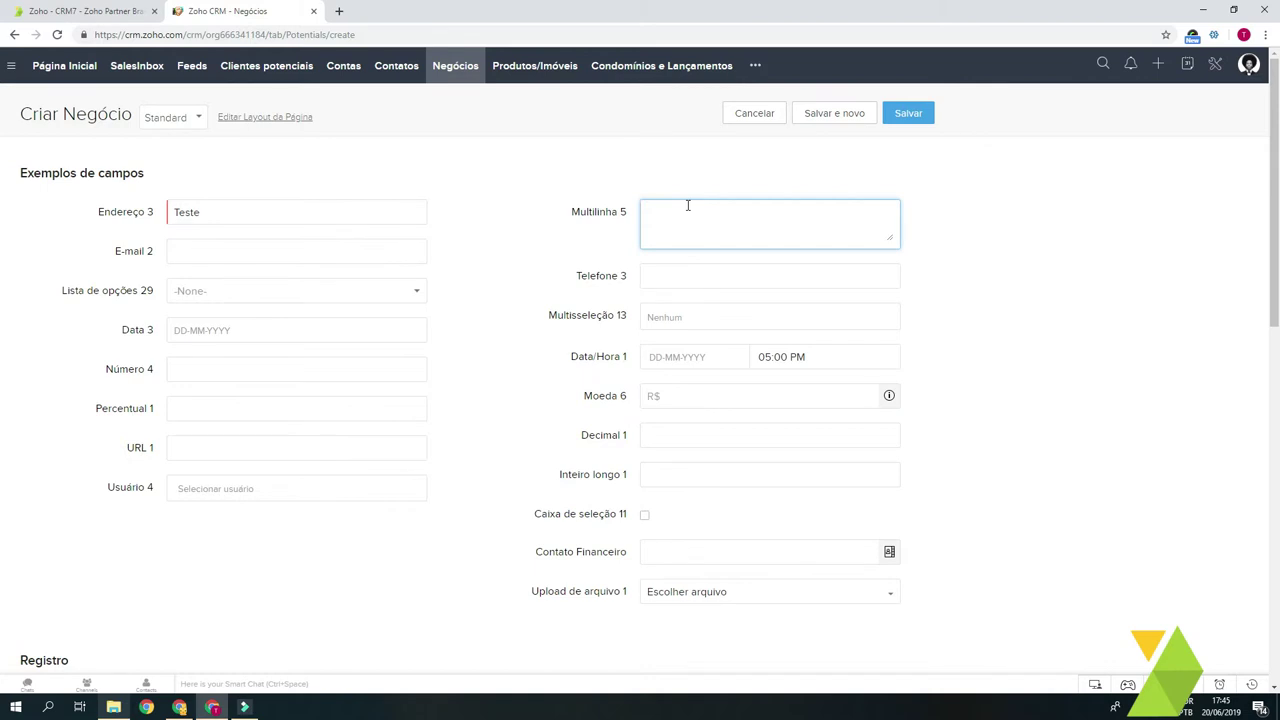
pyautogui.write('Teste')
pyautogui.hotkey('ctrl', 'a')
pyautogui.hotkey('ctrl', 'c')
pyautogui.press('End')
pyautogui.hotkey('ctrl', 'v')
pyautogui.hotkey('ctrl', 'v')
pyautogui.hotkey('ctrl', 'v')
pyautogui.hotkey('ctrl', 'v')
pyautogui.hotkey('ctrl', 'v')
pyautogui.hotkey('ctrl', 'v')
pyautogui.hotkey('ctrl', 'v')
pyautogui.hotkey('ctrl', 'v')
pyautogui.hotkey('ctrl', 'v')
pyautogui.hotkey('ctrl', 'v')
pyautogui.hotkey('ctrl', 'v')
pyautogui.hotkey('ctrl', 'v')
pyautogui.hotkey('ctrl', 'v')
pyautogui.hotkey('ctrl', 'v')
pyautogui.hotkey('ctrl', 'v')
pyautogui.hotkey('ctrl', 'v')
pyautogui.hotkey('ctrl', 'v')
pyautogui.hotkey('ctrl', 'v')
pyautogui.hotkey('ctrl', 'v')
pyautogui.hotkey('ctrl', 'v')
pyautogui.hotkey('ctrl', 'v')
pyautogui.hotkey('ctrl', 'v')
pyautogui.hotkey('ctrl', 'v')
pyautogui.hotkey('ctrl', 'v')
pyautogui.hotkey('ctrl', 'v')
pyautogui.hotkey('ctrl', 'v')
pyautogui.hotkey('ctrl', 'v')
pyautogui.hotkey('ctrl', 'v')
pyautogui.hotkey('ctrl', 'v')
pyautogui.hotkey('ctrl', 'v')
pyautogui.hotkey('ctrl', 'v')
# Step: Fill E-mail 2 with a test e-mail address and Telefone 3 with a phone number
pyautogui.click(308, 248)
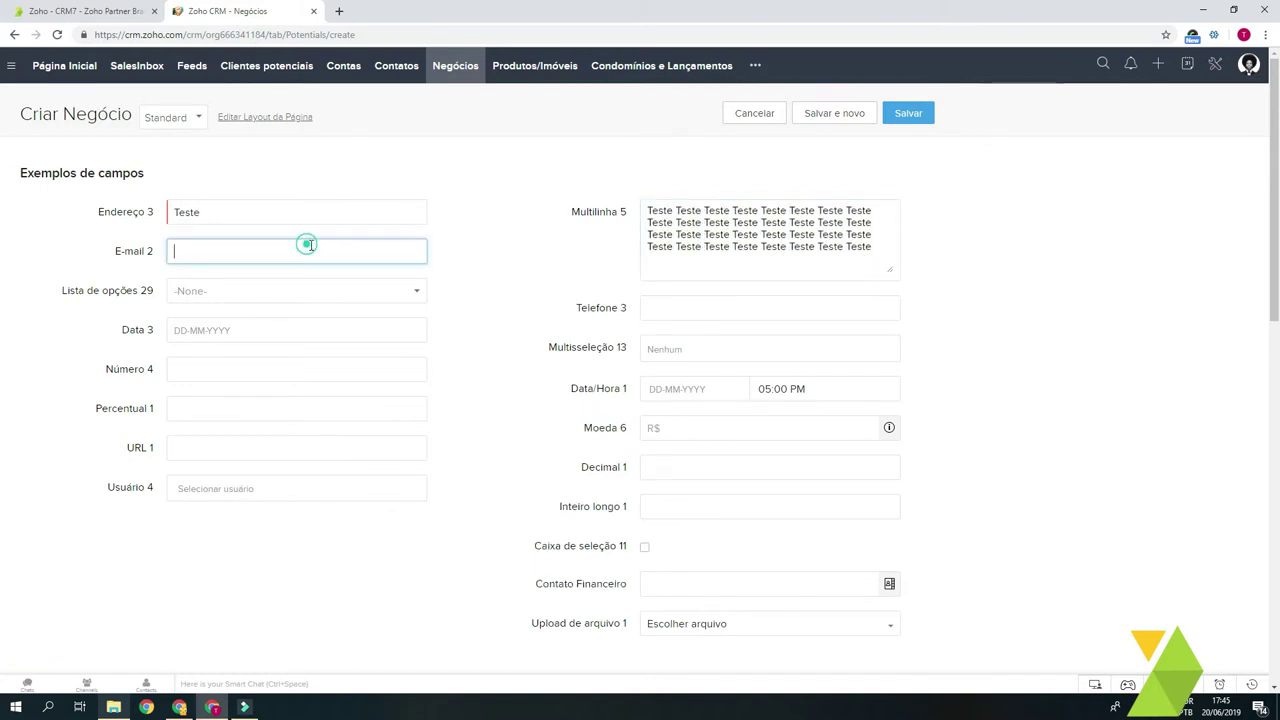
pyautogui.write('mar@fdsadfads.com')
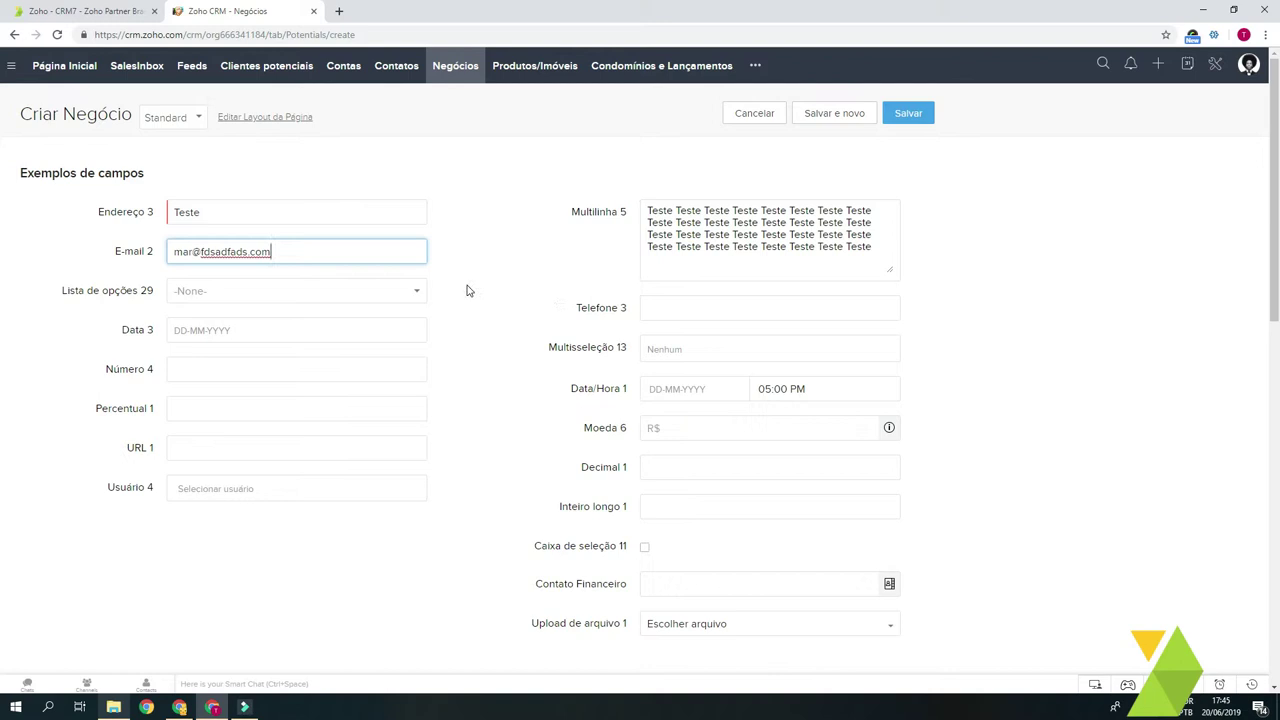
pyautogui.click(651, 307)
pyautogui.write('89809809890809')
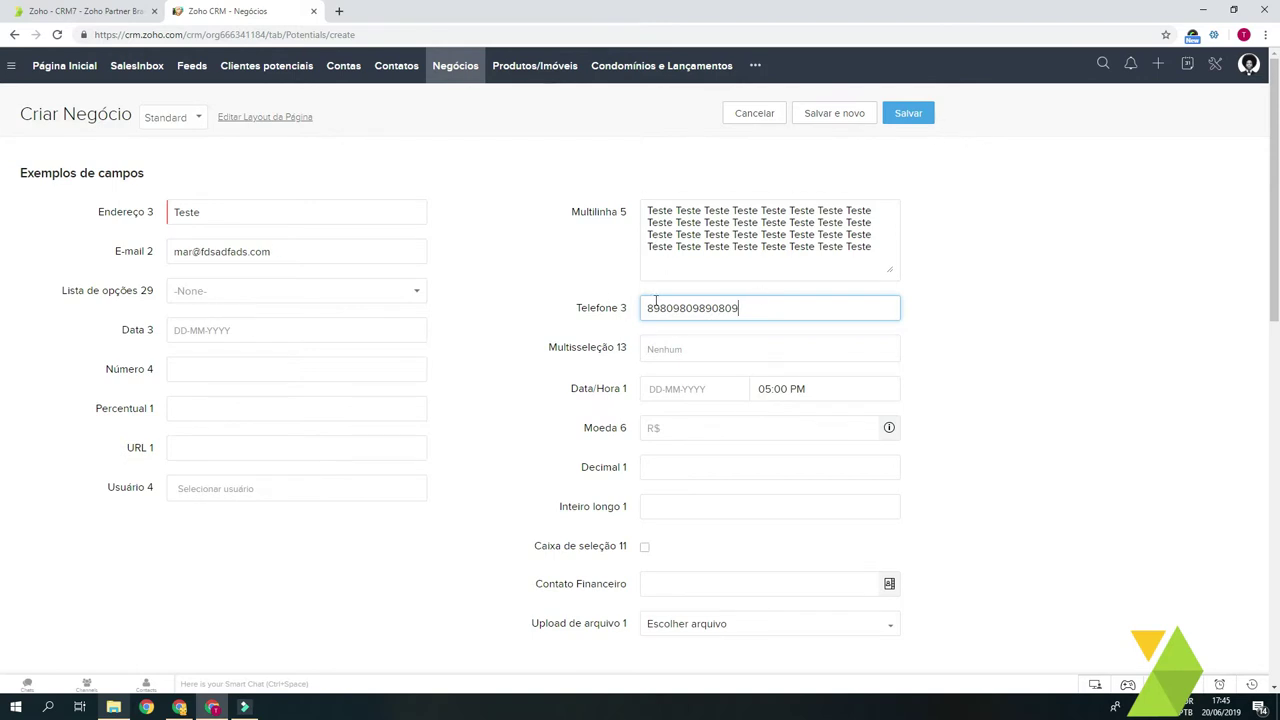
pyautogui.moveTo(708, 312); pyautogui.dragTo(769, 306)
pyautogui.doubleClick(689, 316)
# Step: Set Lista de opções 29 to 5
pyautogui.click(259, 290)
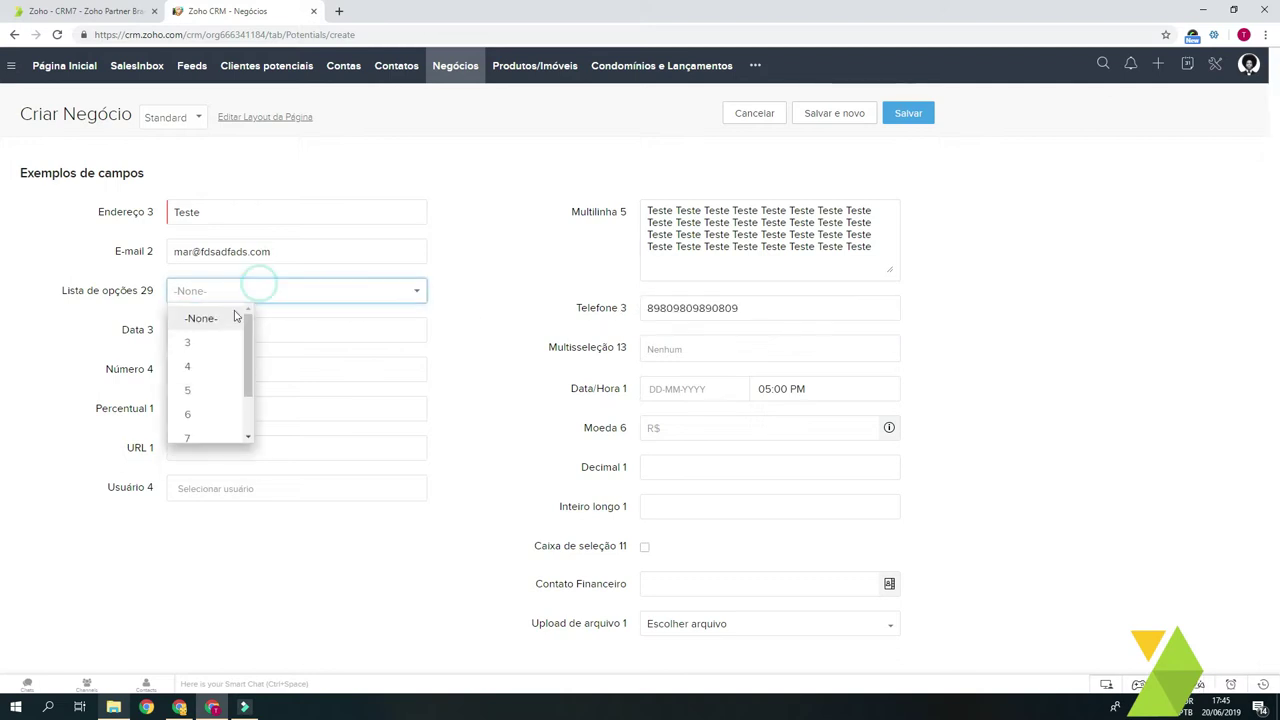
pyautogui.doubleClick(121, 291)
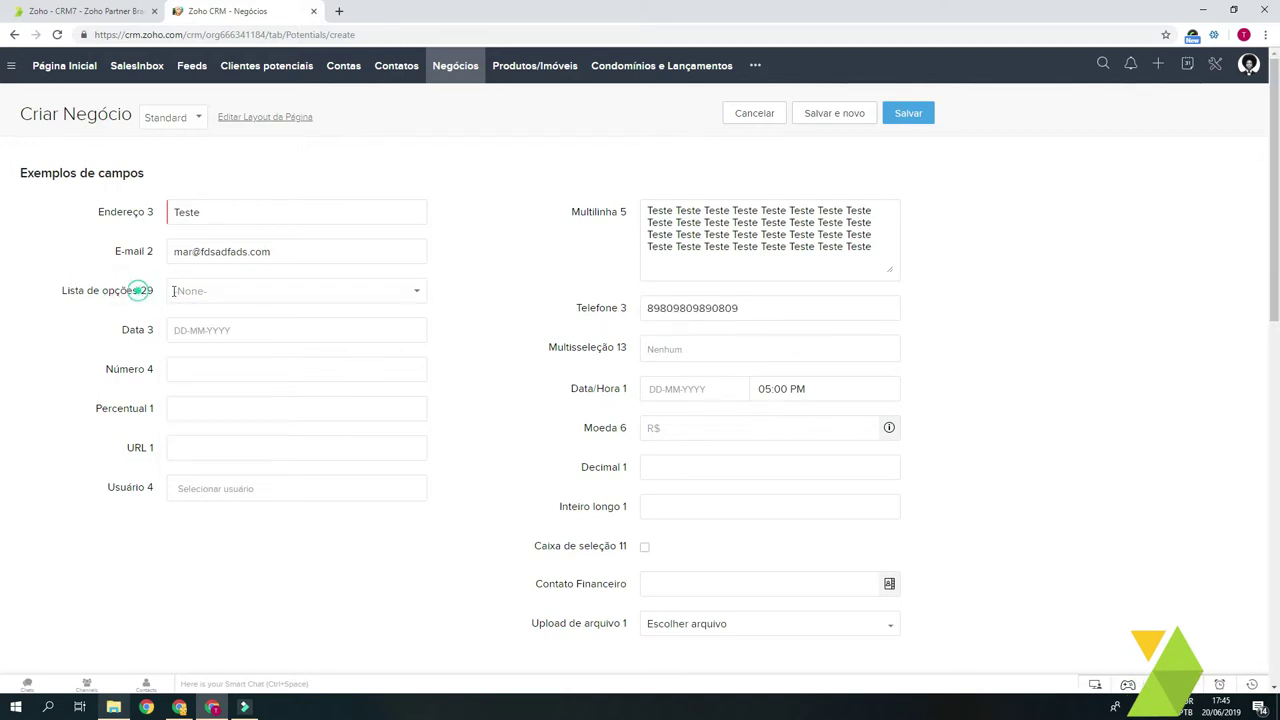
pyautogui.click(176, 291)
pyautogui.scroll(-2, 243, 340)
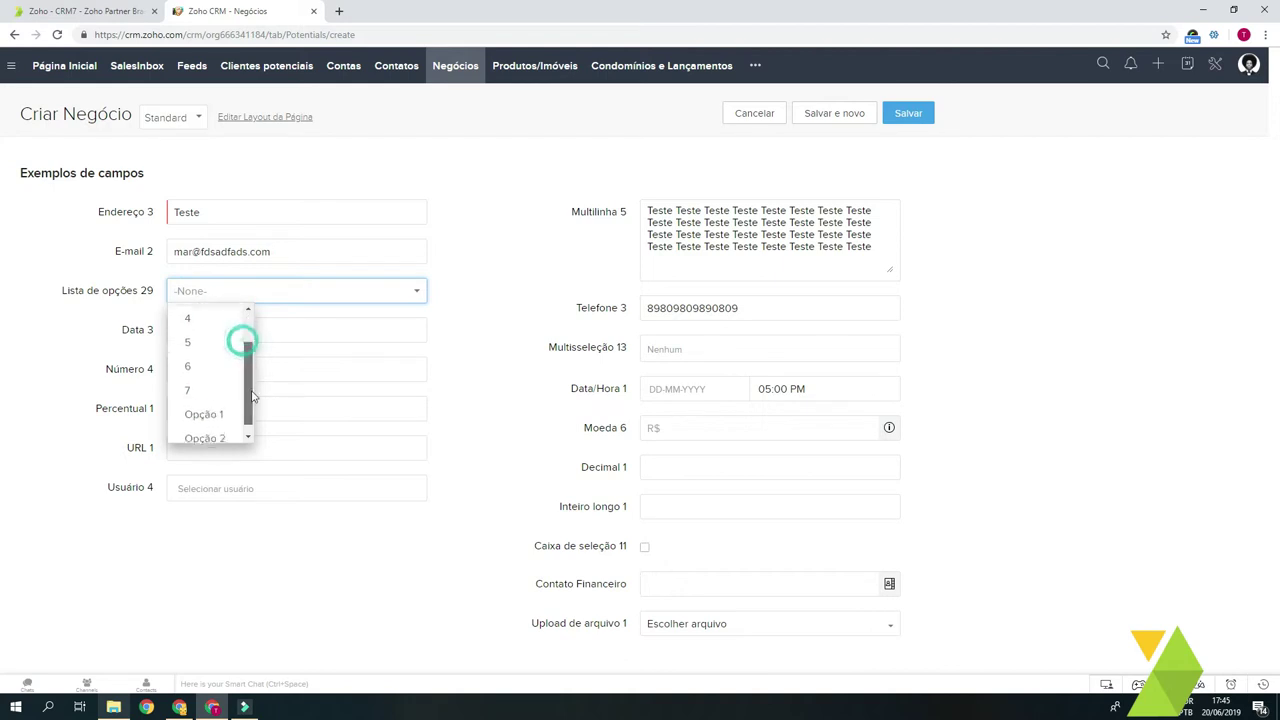
pyautogui.click(205, 327)
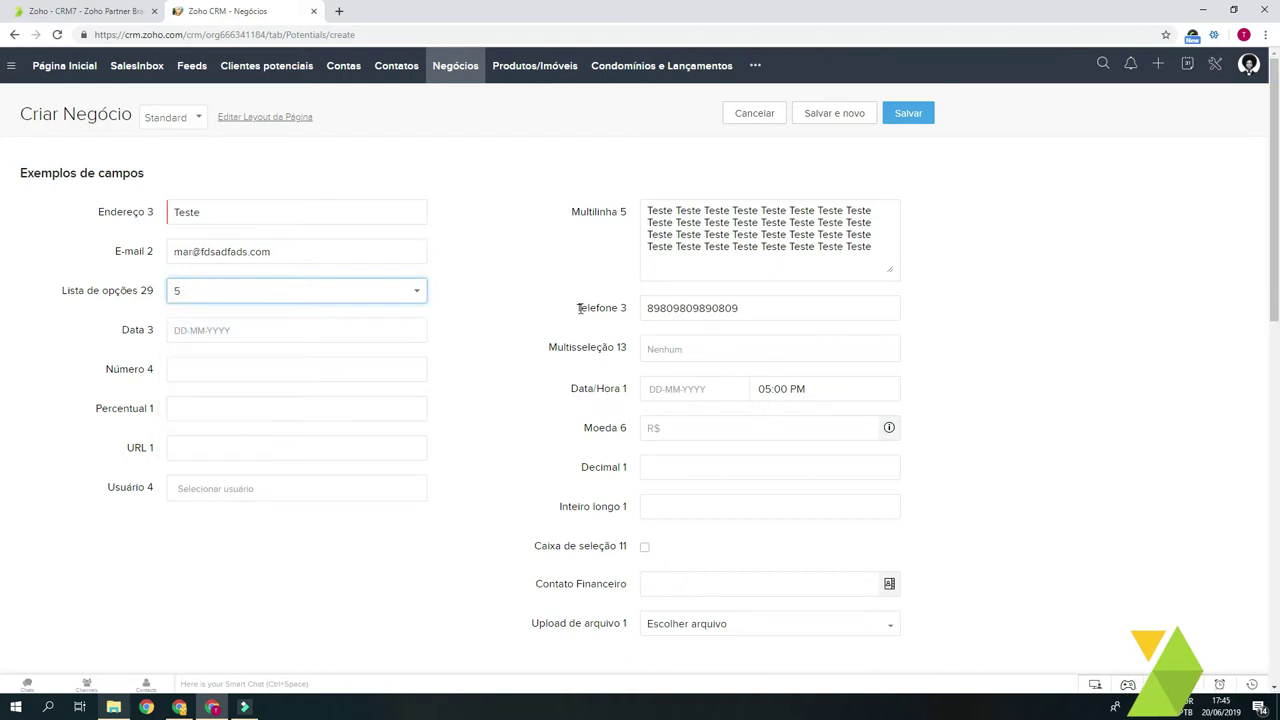
# Step: Select Opção 1, 3 and 5 in Multisseleção 13
pyautogui.click(676, 347)
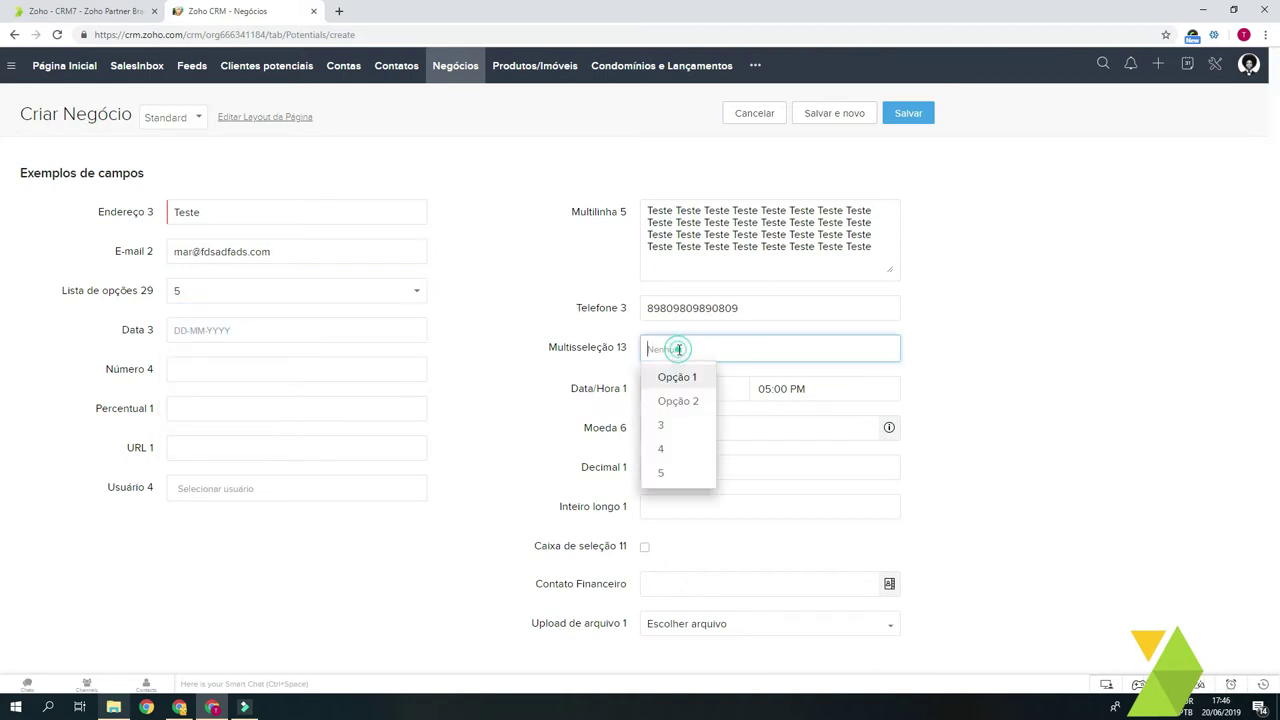
pyautogui.click(682, 386)
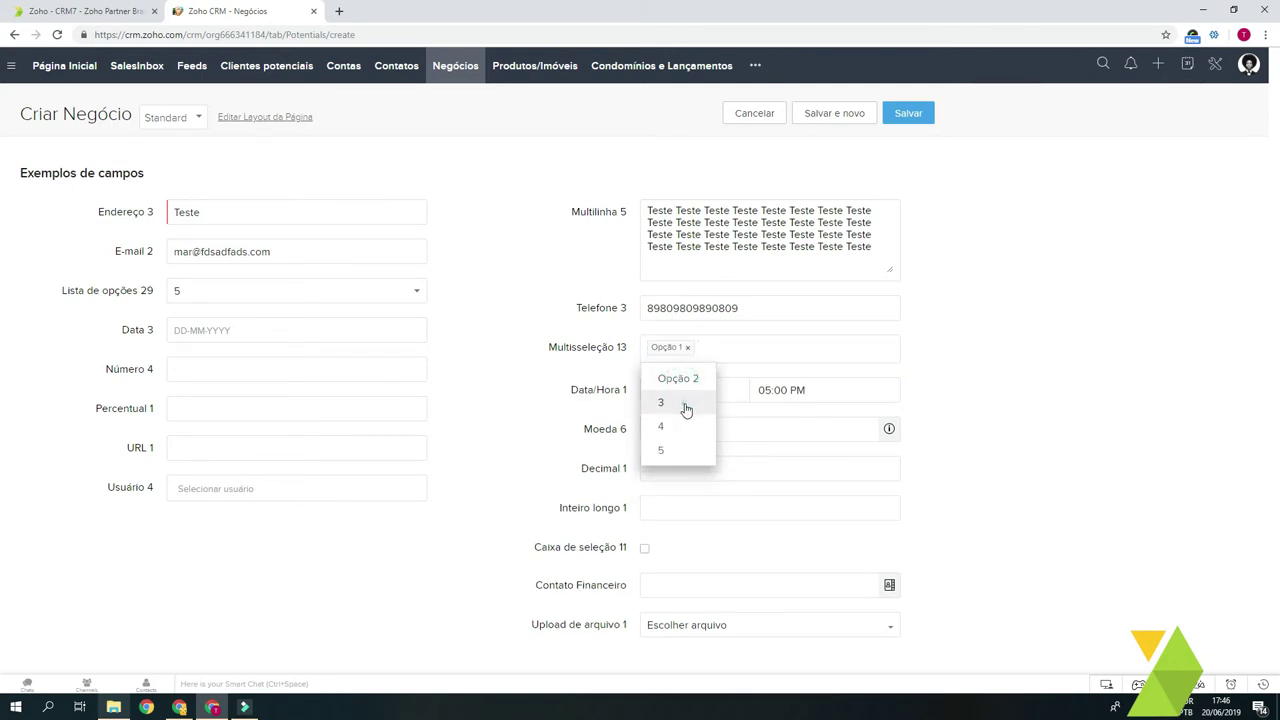
pyautogui.click(683, 405)
pyautogui.click(674, 428)
pyautogui.click(526, 377)
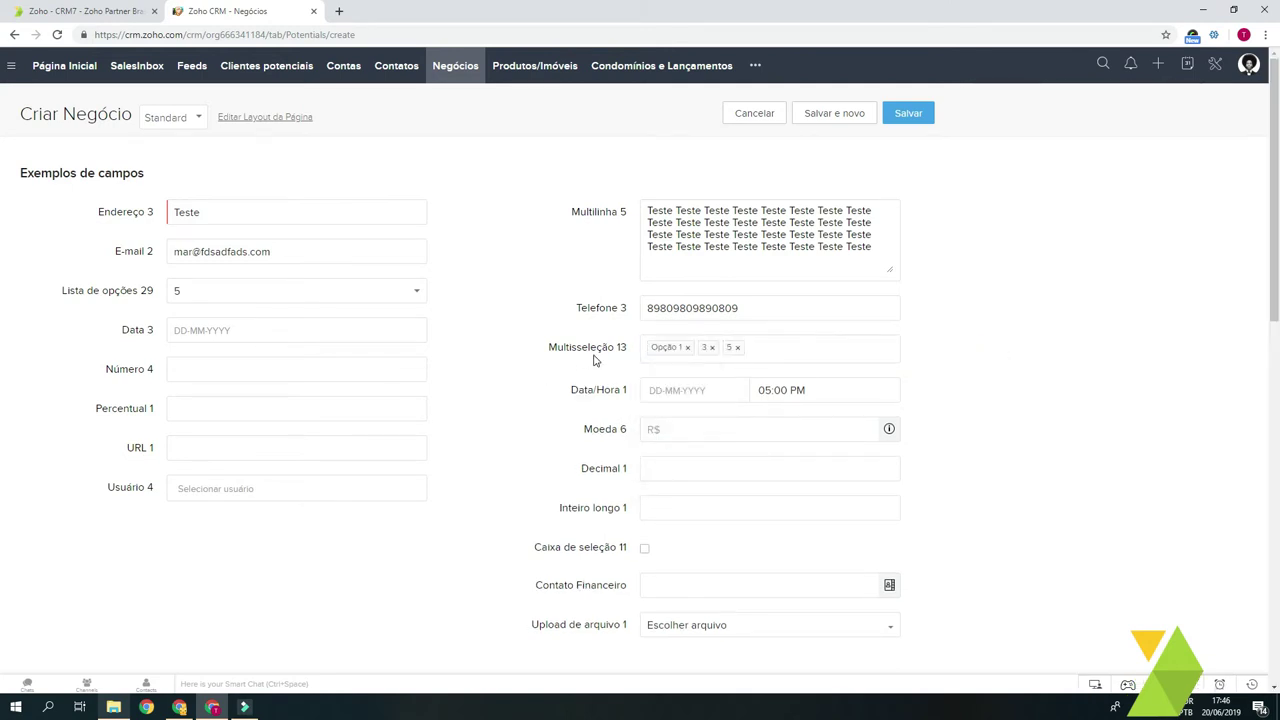
# Step: Set Data 3 to 16 August 2019
pyautogui.click(222, 331)
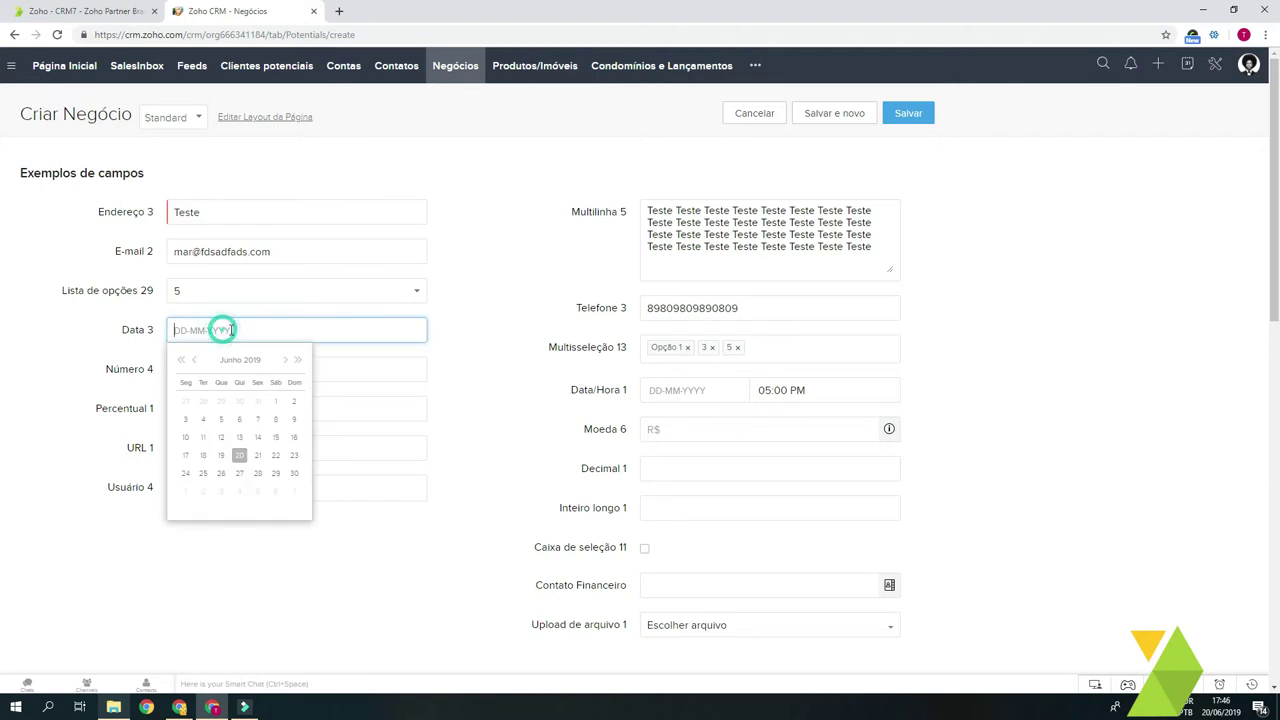
pyautogui.click(285, 359)
pyautogui.click(285, 359)
pyautogui.click(263, 438)
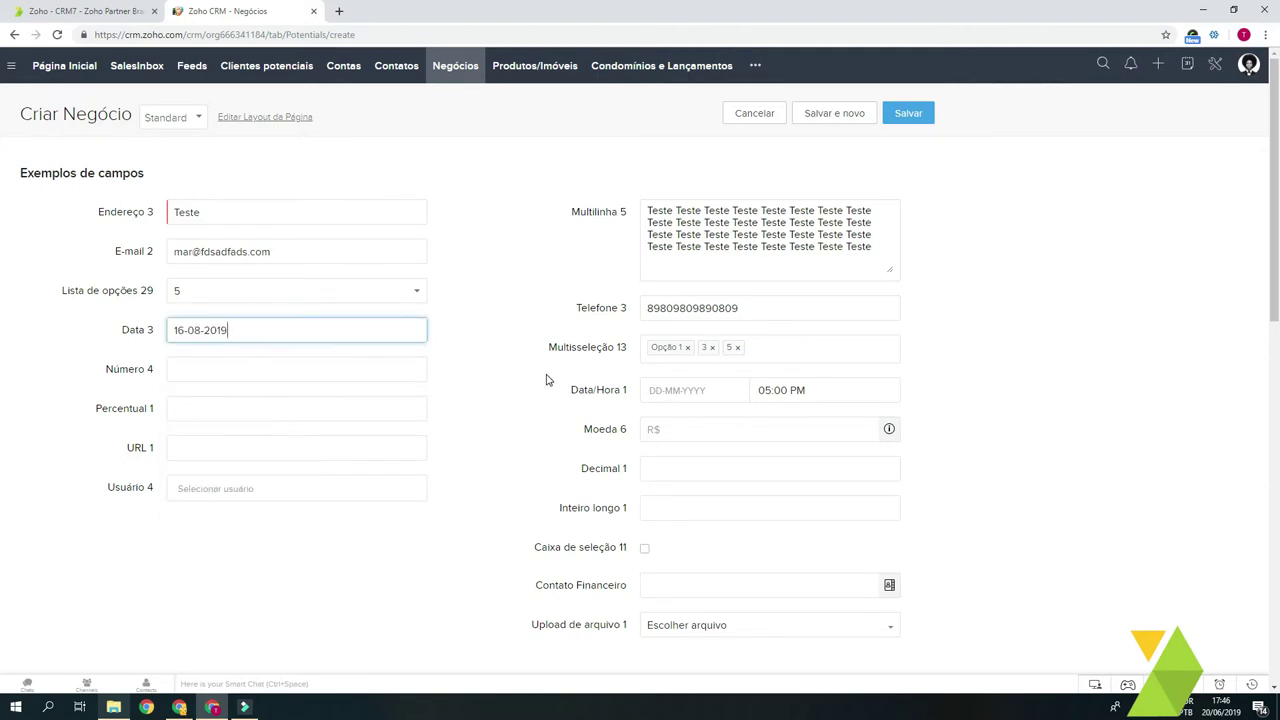
# Step: Enter 34 in Número 4
pyautogui.click(240, 370)
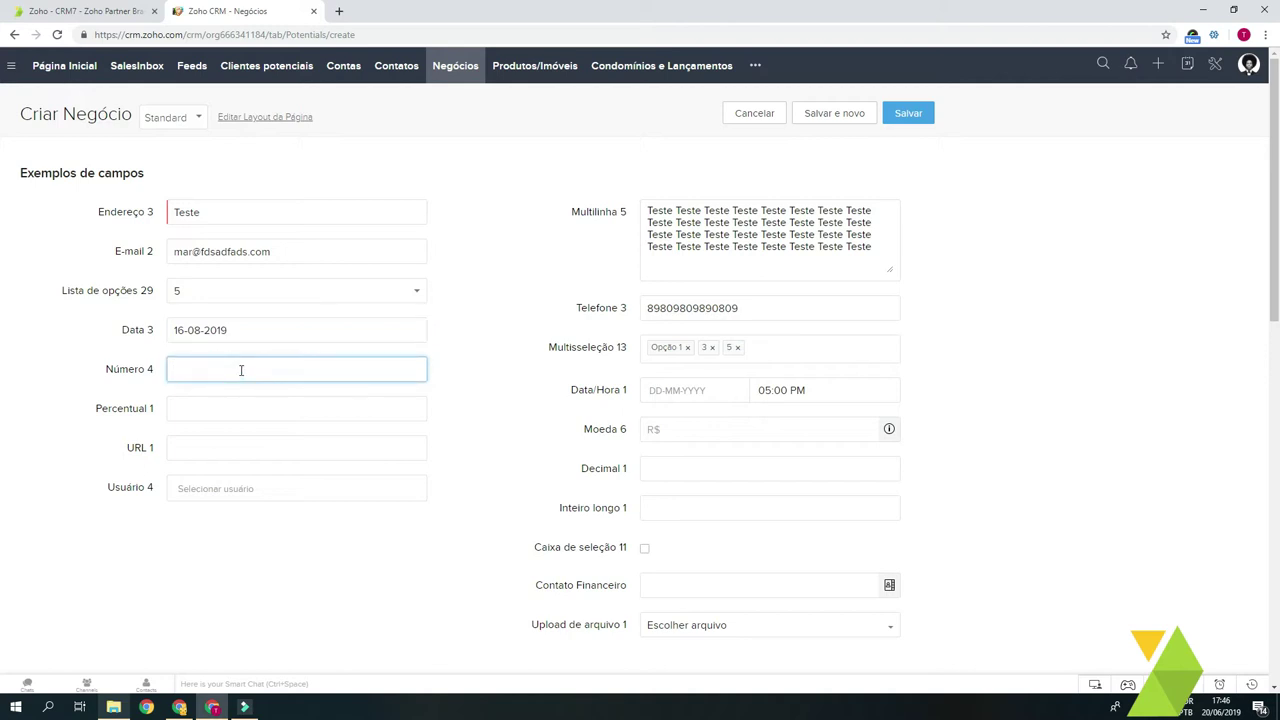
pyautogui.write('ffdsa')
pyautogui.doubleClick(241, 370)
pyautogui.write('34')
pyautogui.click(97, 405)
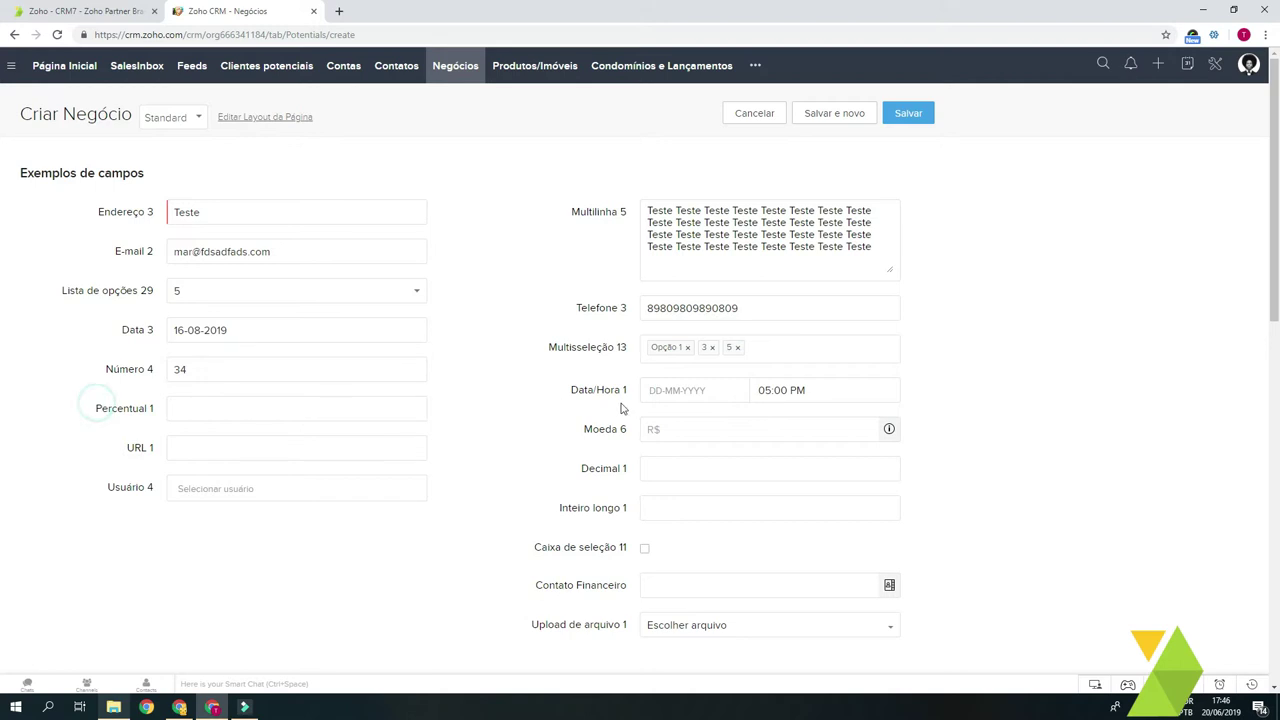
# Step: Enter 43000+20000 in Moeda 6 and apply the calculated 63000
pyautogui.click(775, 426)
pyautogui.write('43')
pyautogui.moveTo(648, 432)
pyautogui.mouseDown()
pyautogui.moveTo(659, 430)
pyautogui.moveTo(638, 429)
pyautogui.mouseUp()
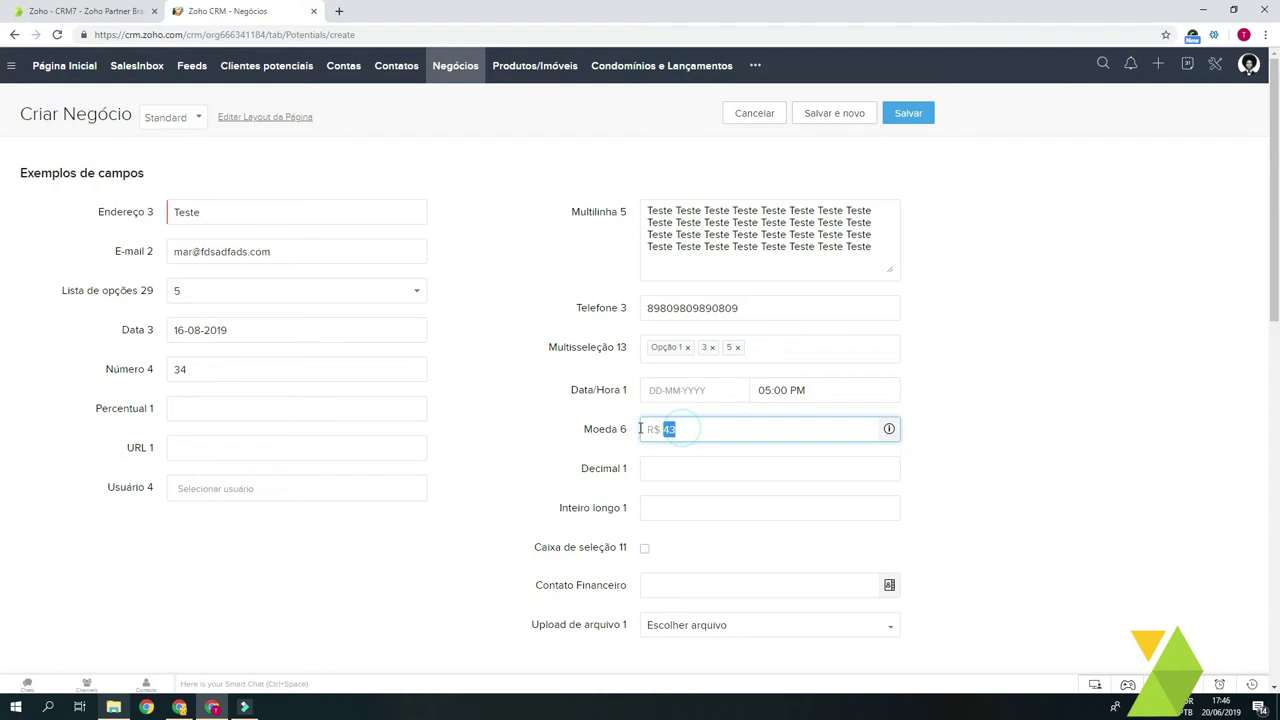
pyautogui.click(720, 427)
pyautogui.write('000+')
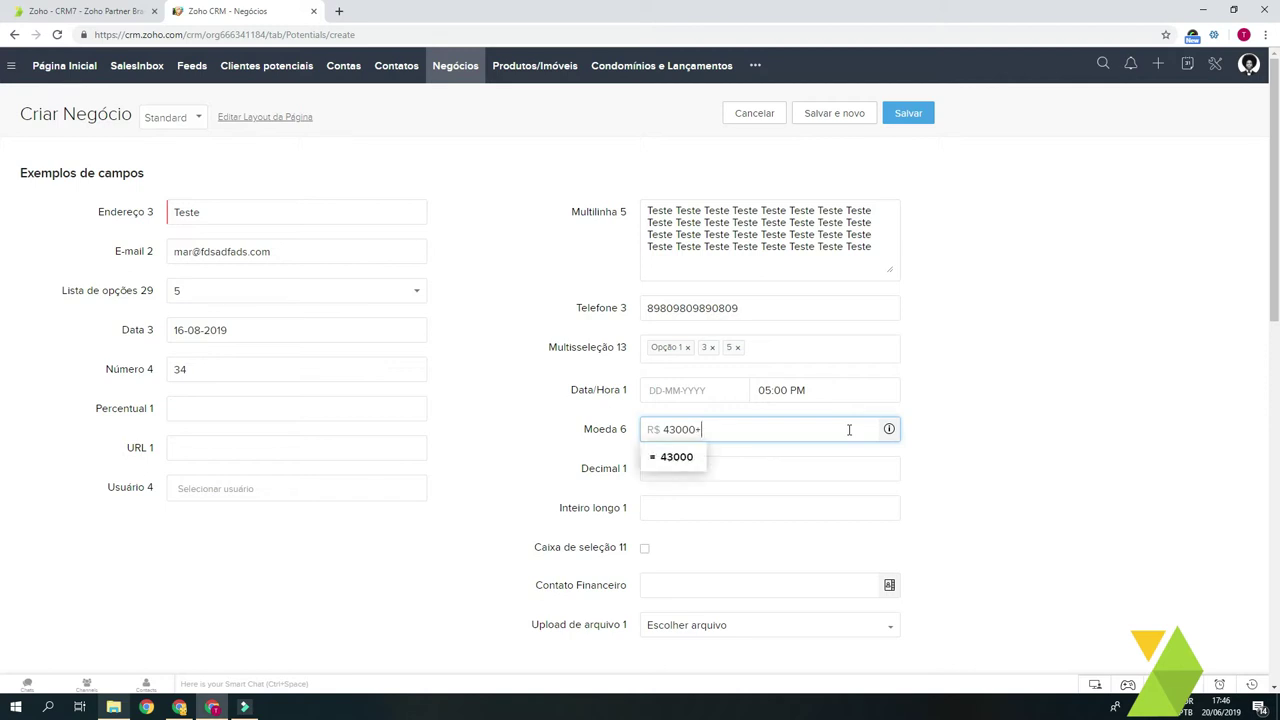
pyautogui.write('20000')
pyautogui.click(690, 459)
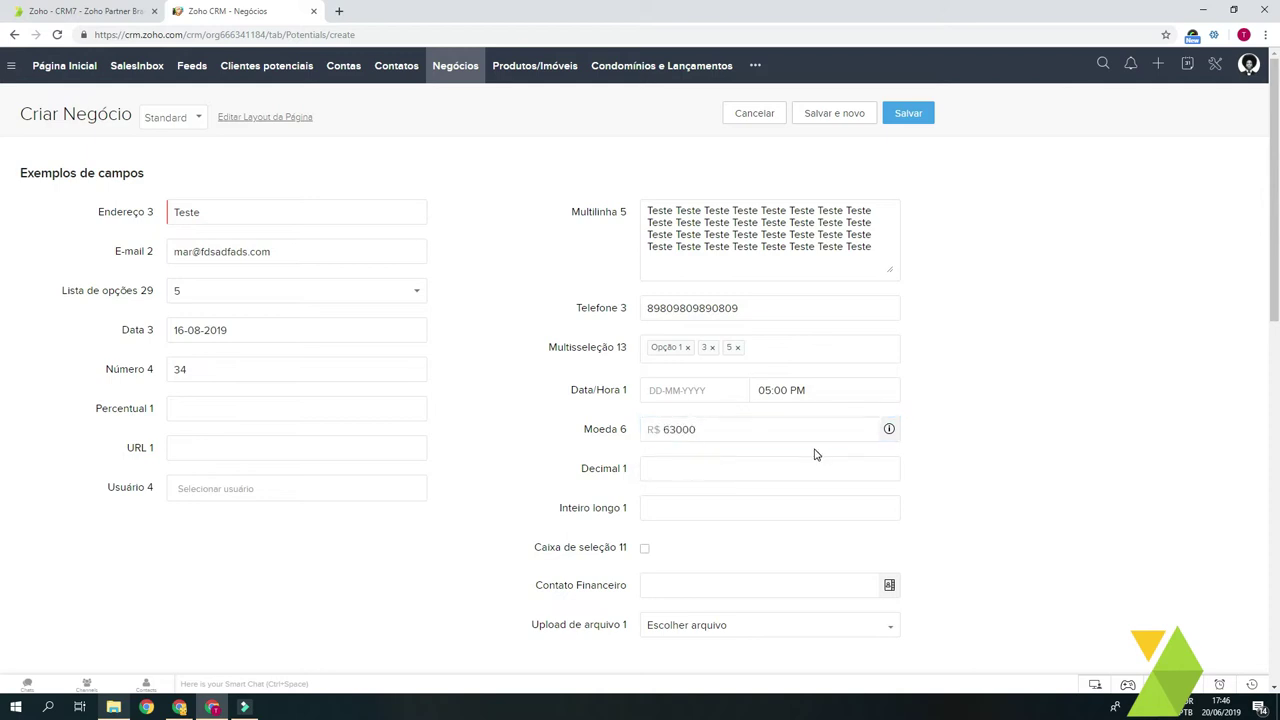
pyautogui.click(233, 415)
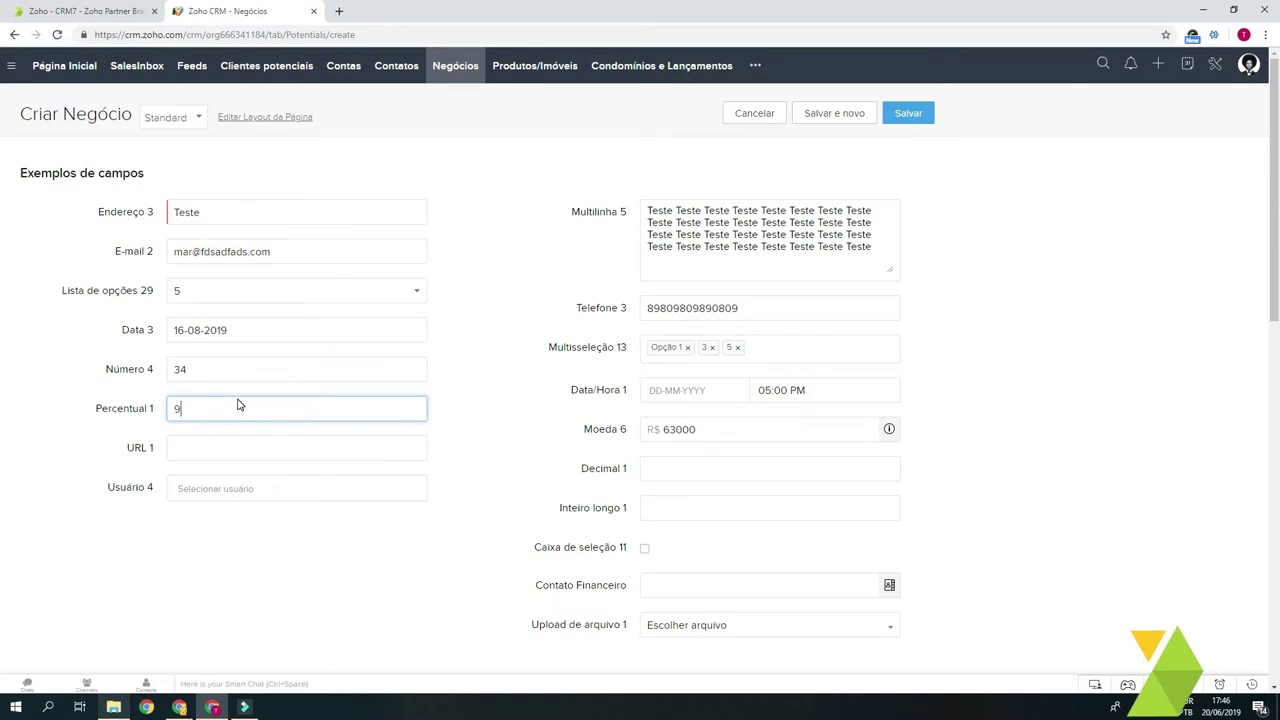
pyautogui.press('Tab')
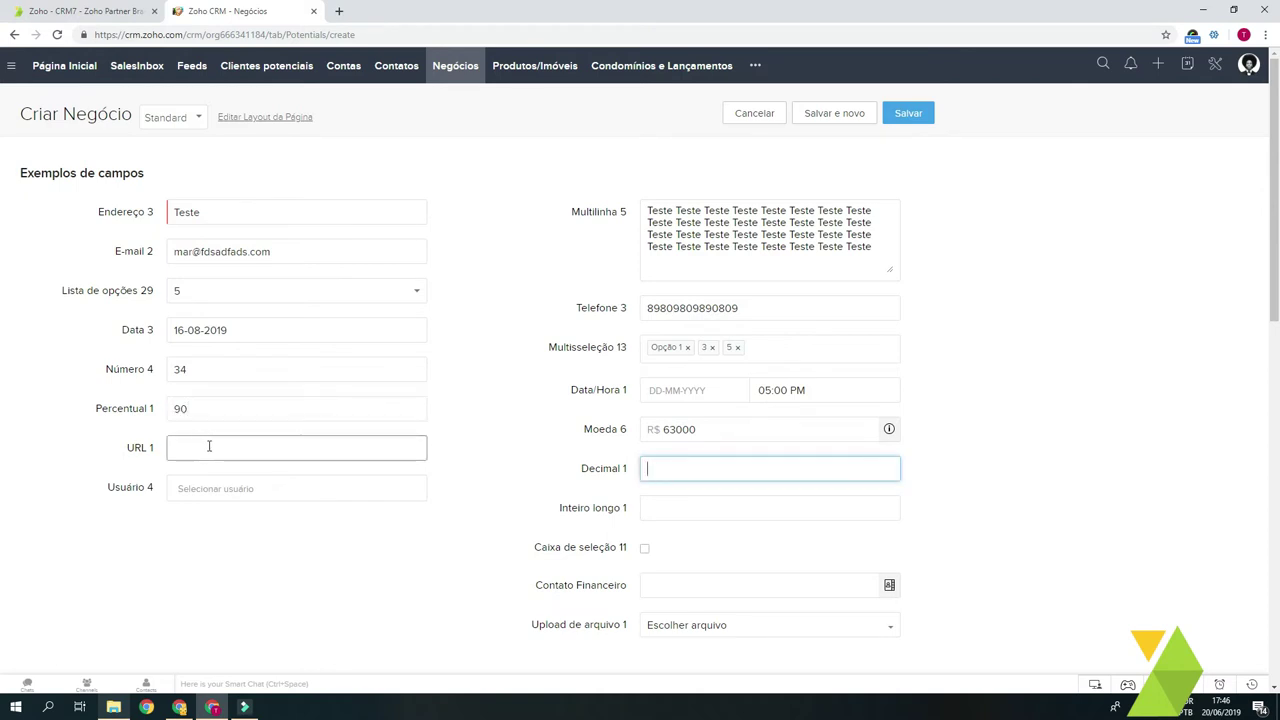
pyautogui.click(674, 468)
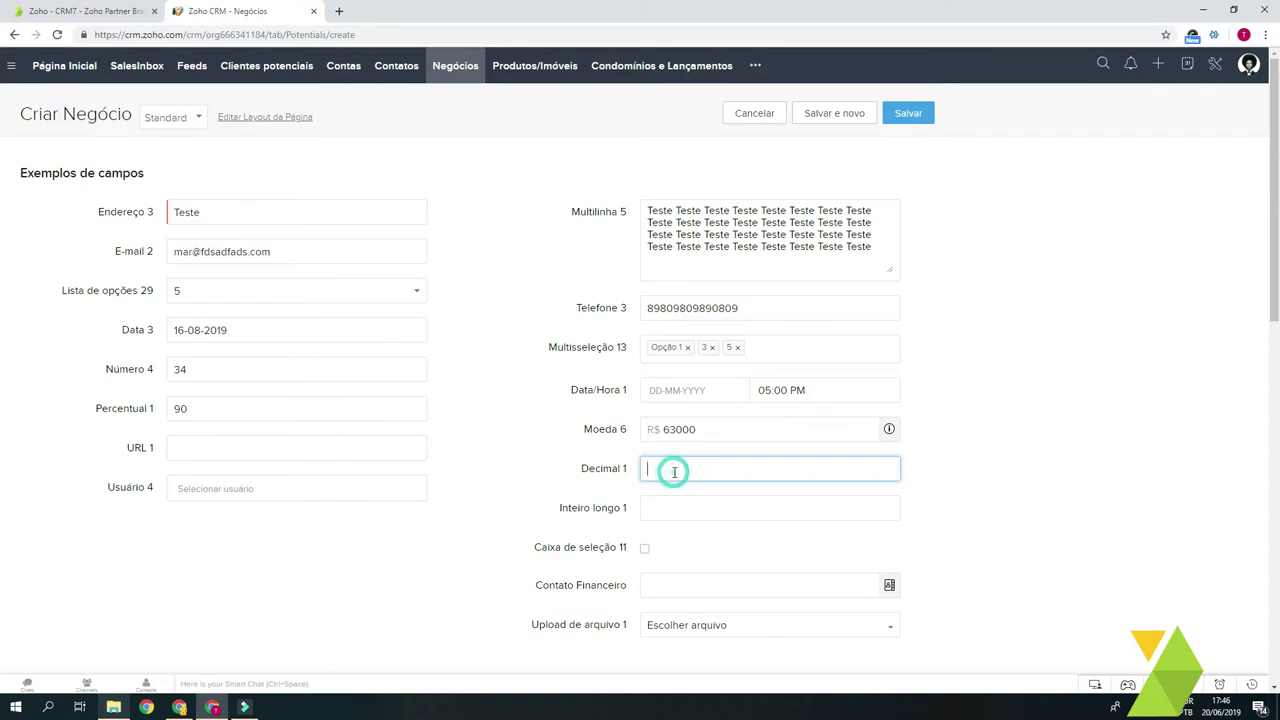
pyautogui.scroll(-1, 676, 478)
pyautogui.write('34')
pyautogui.click(731, 440)
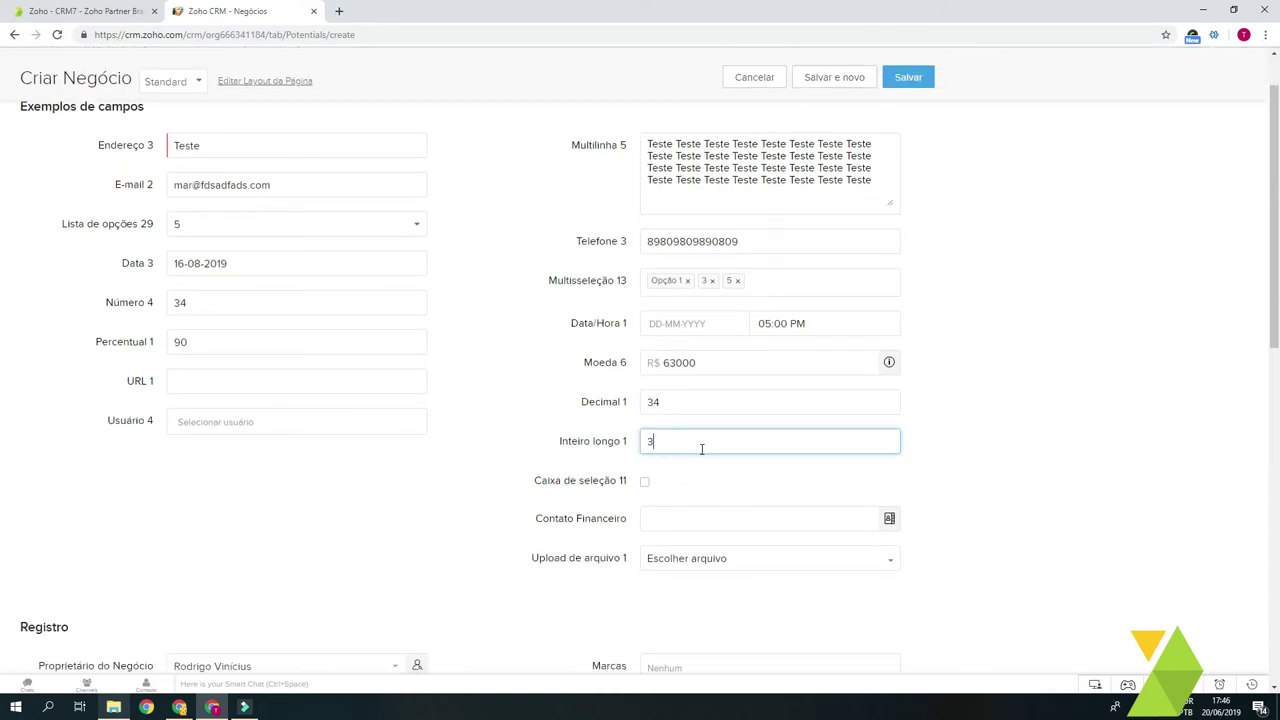
pyautogui.write('https://crm7.com.br')
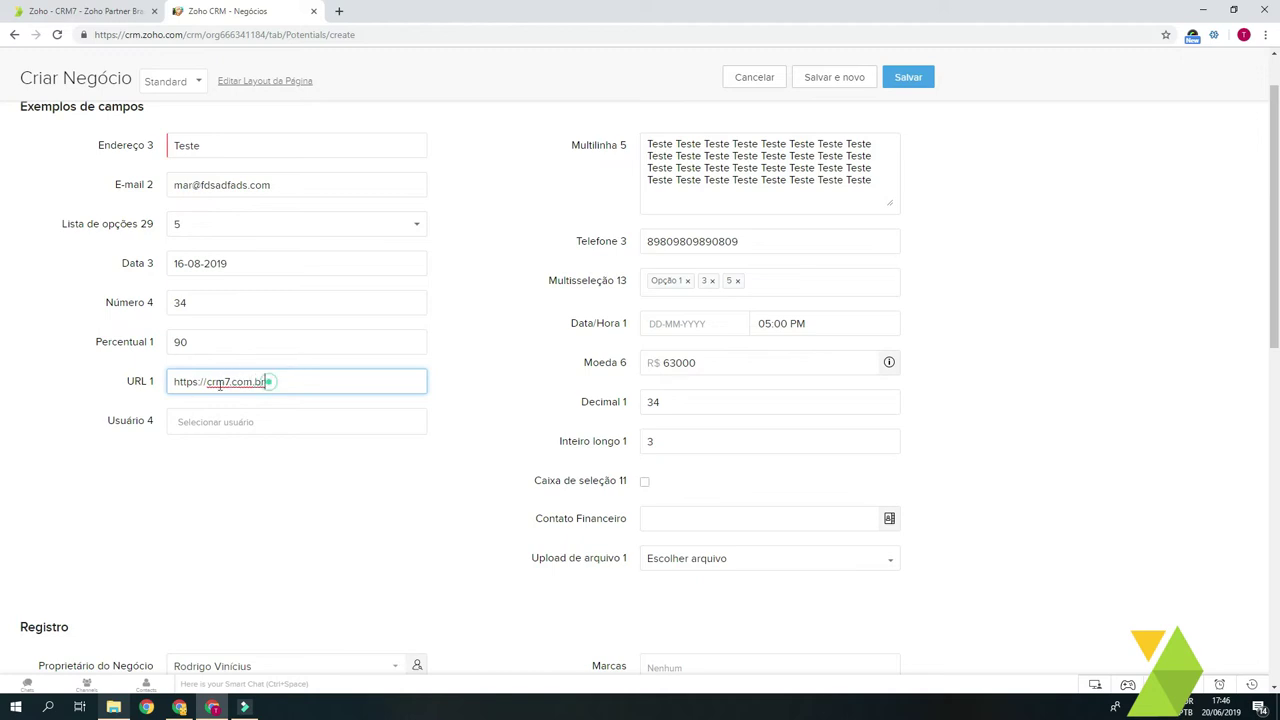
pyautogui.doubleClick(188, 382)
pyautogui.tripleClick(286, 379)
pyautogui.click(223, 377)
# Step: Add three users to the Usuário 4 field
pyautogui.click(223, 423)
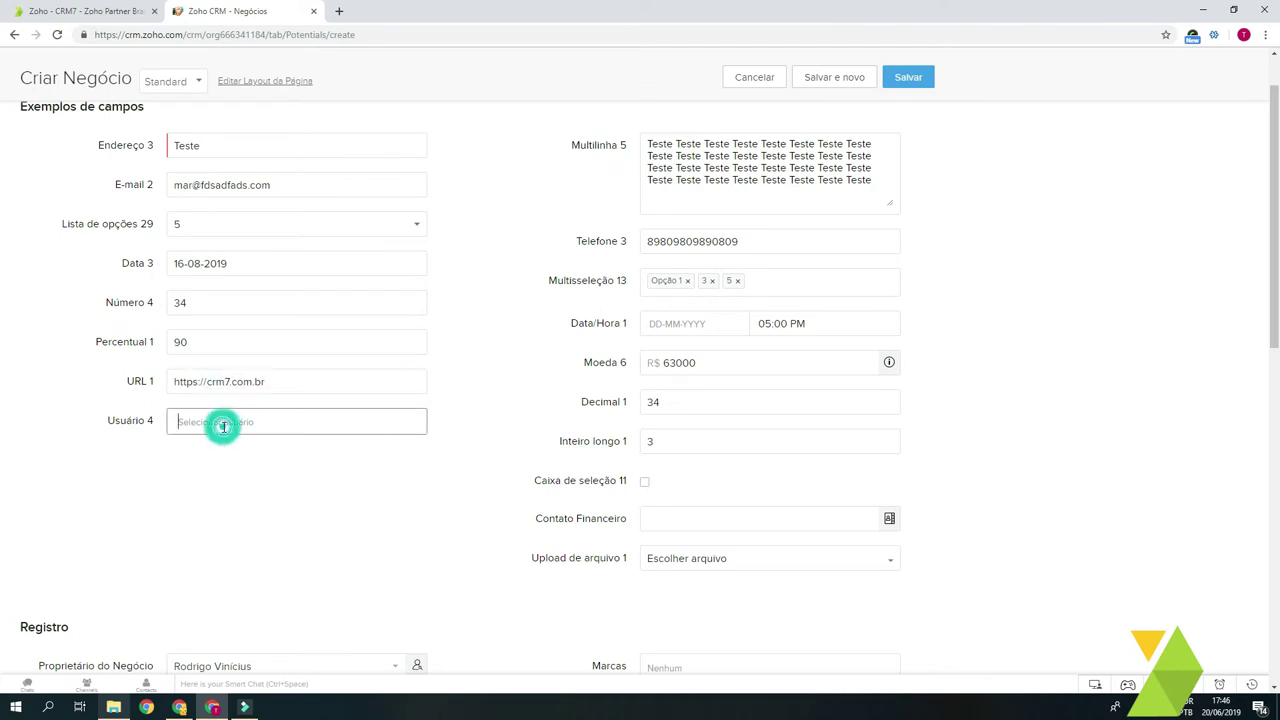
pyautogui.scroll(-2, 265, 450)
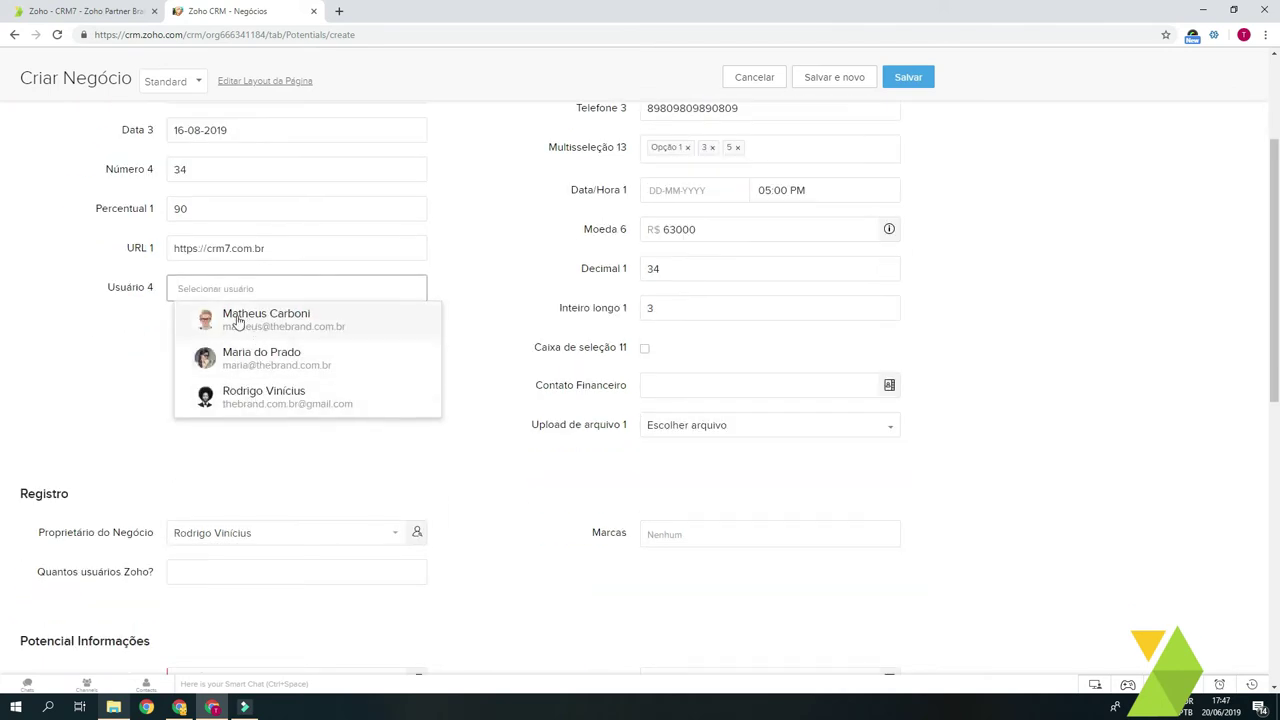
pyautogui.scroll(1, 183, 317)
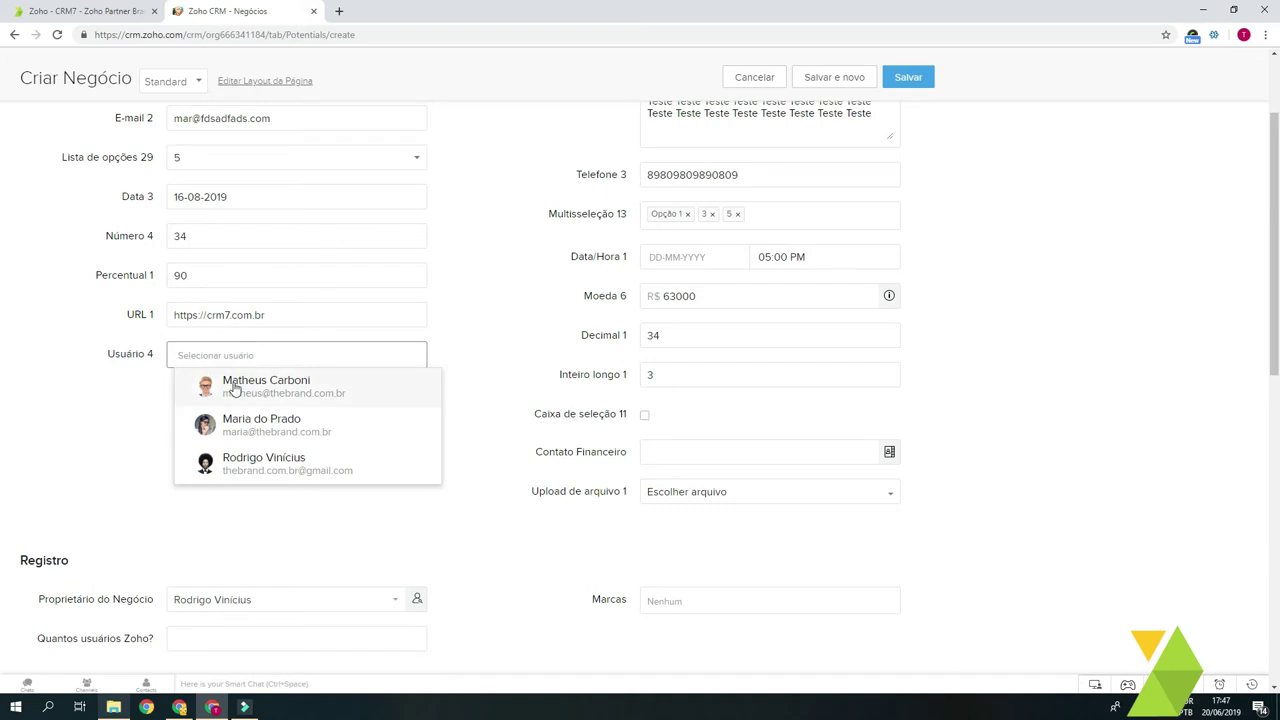
pyautogui.click(234, 388)
pyautogui.click(252, 388)
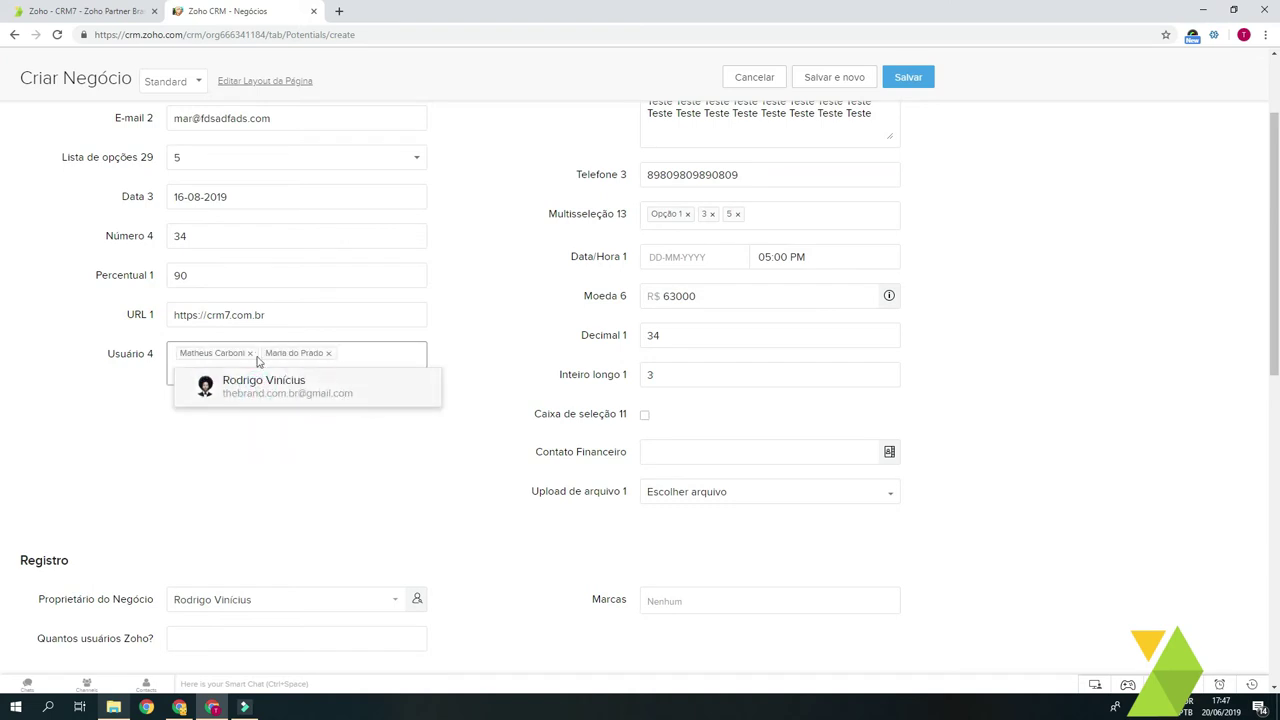
pyautogui.scroll(2, 257, 380)
pyautogui.click(92, 432)
pyautogui.click(350, 493)
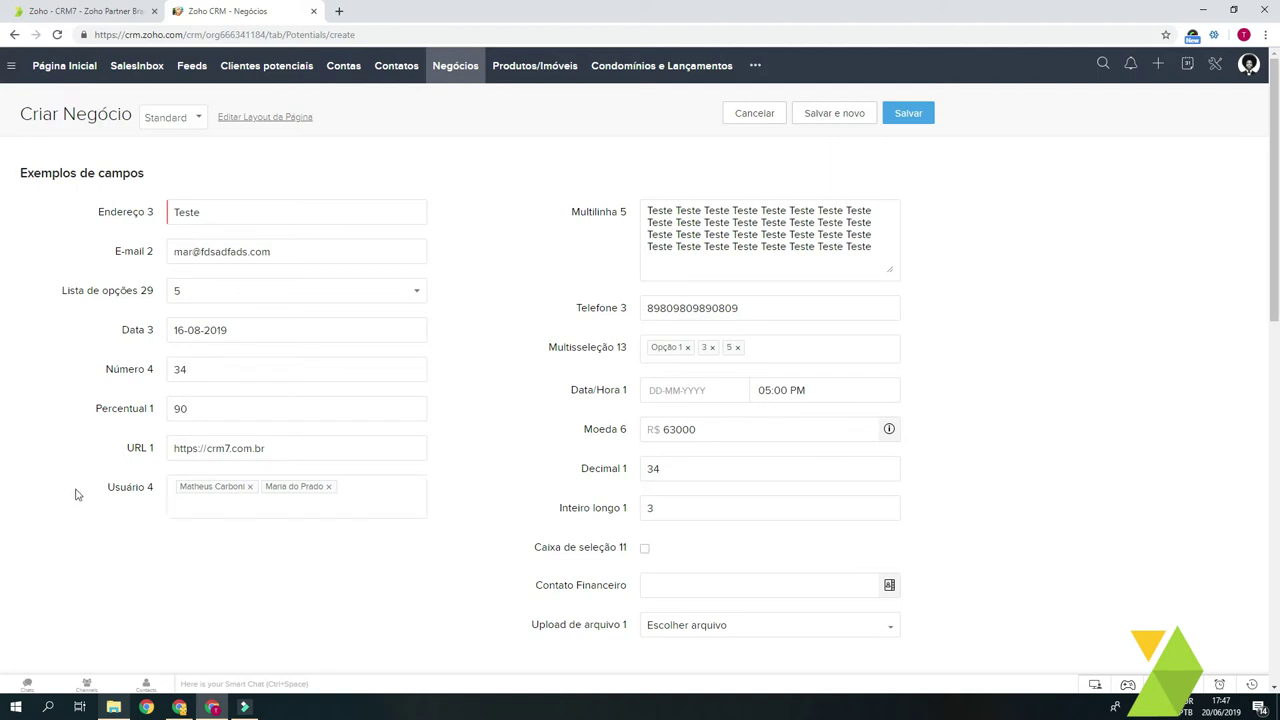
pyautogui.moveTo(76, 494); pyautogui.dragTo(162, 490)
pyautogui.click(356, 494)
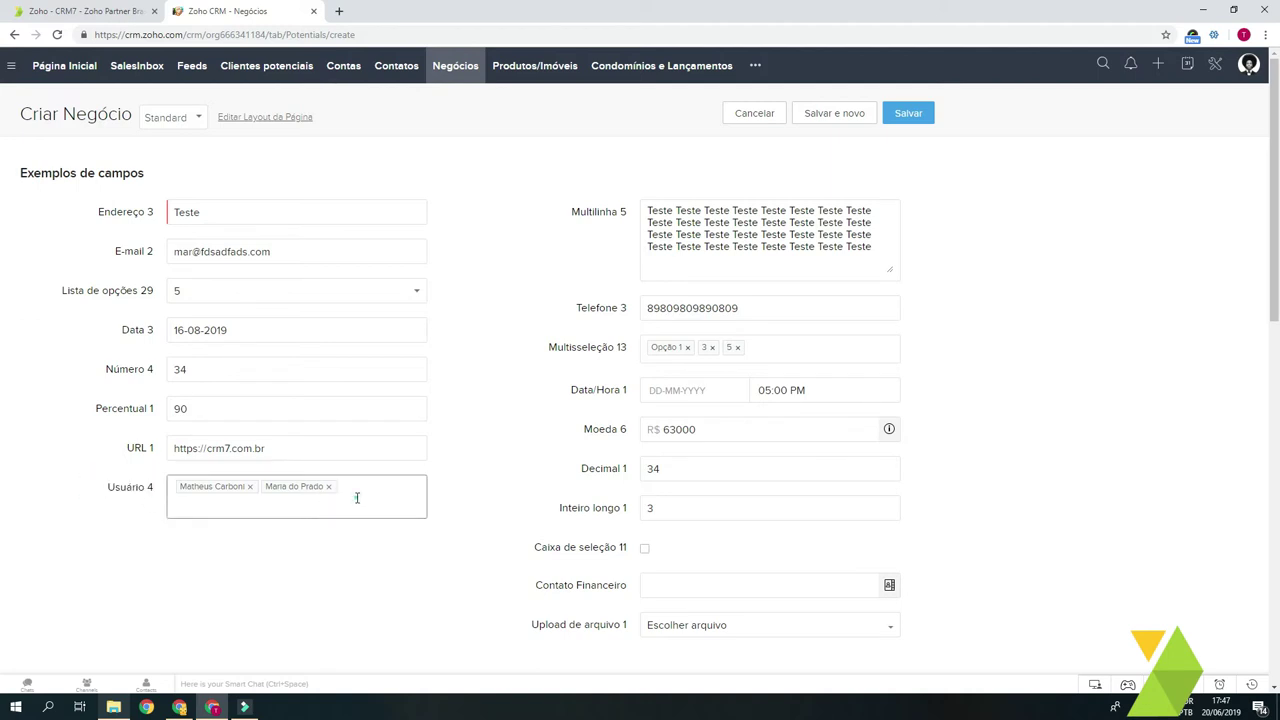
pyautogui.click(268, 545)
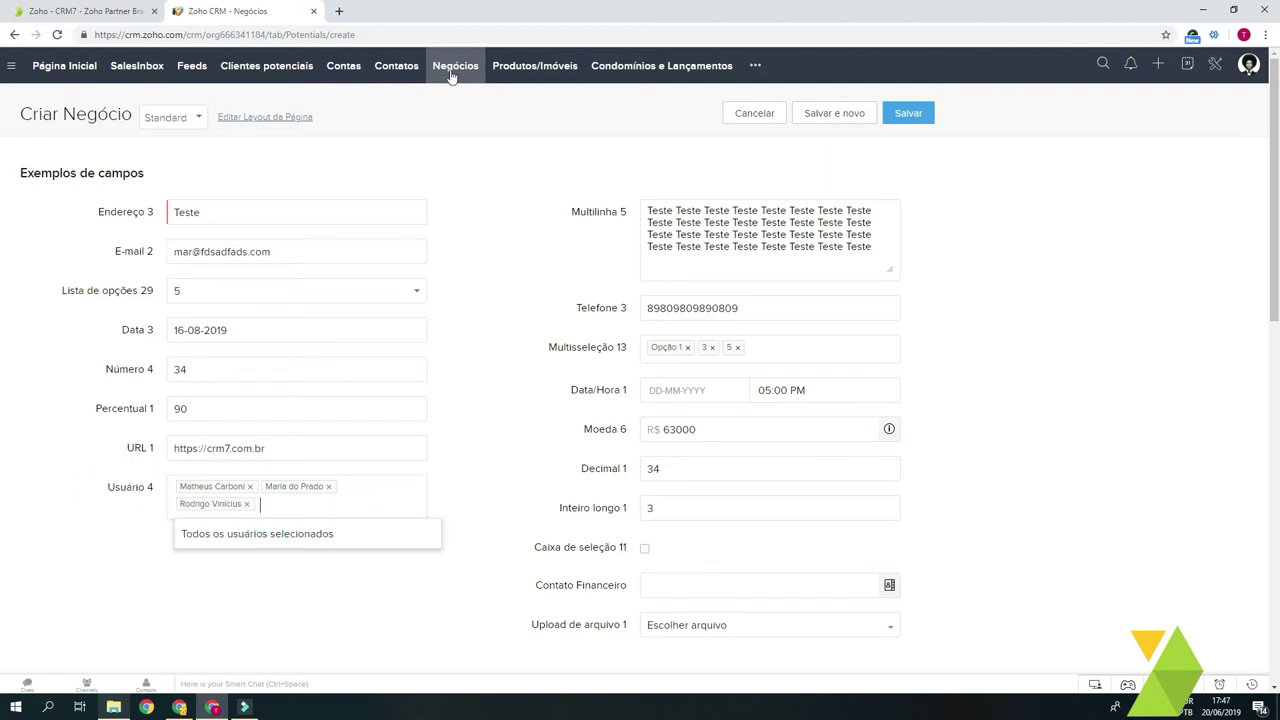
pyautogui.click(252, 599)
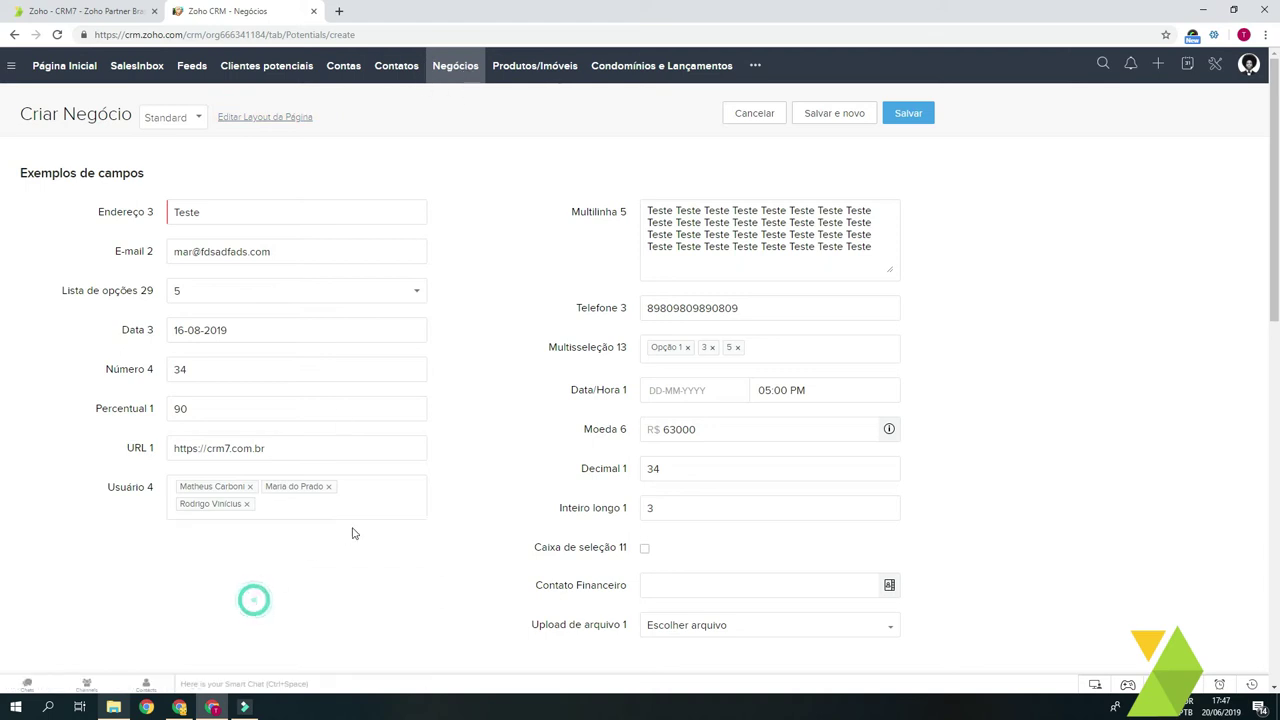
# Step: Remove the last user tag from Usuário 4, leaving two, and tick Caixa de seleção 11
pyautogui.click(249, 504)
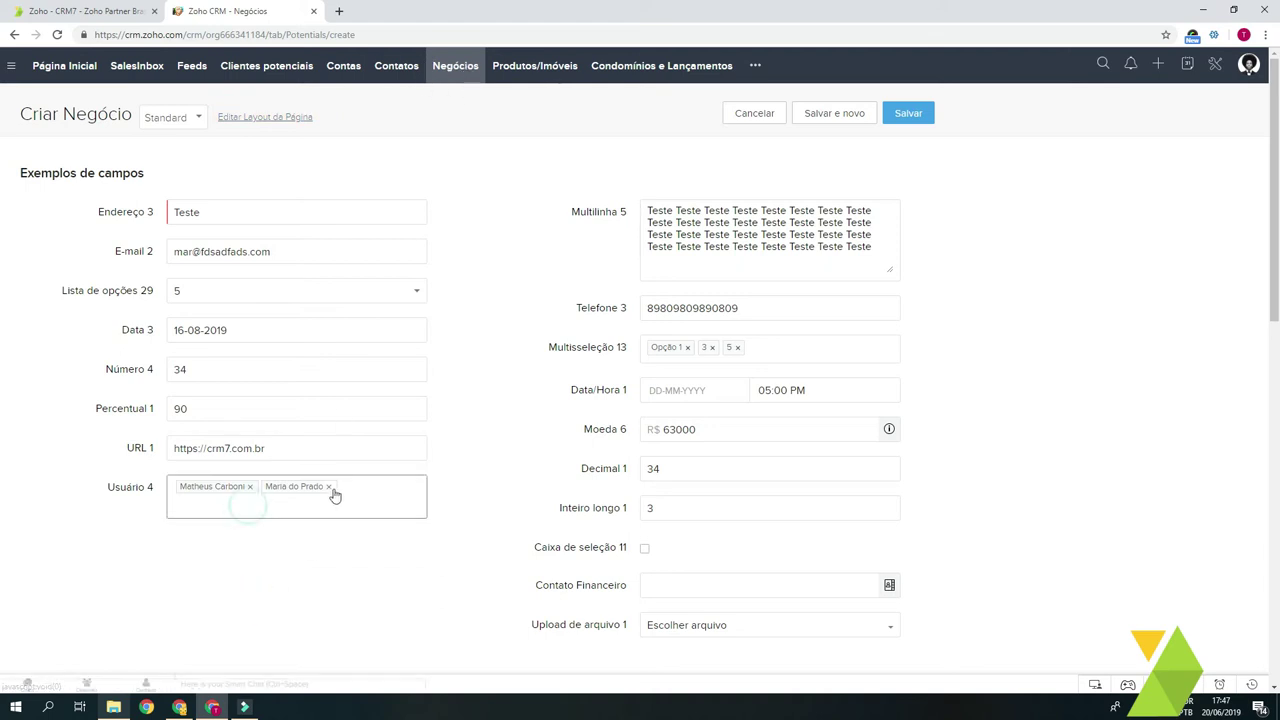
pyautogui.scroll(-1, 660, 485)
pyautogui.click(645, 482)
pyautogui.scroll(-2, 735, 506)
pyautogui.click(644, 347)
pyautogui.click(644, 347)
pyautogui.click(643, 346)
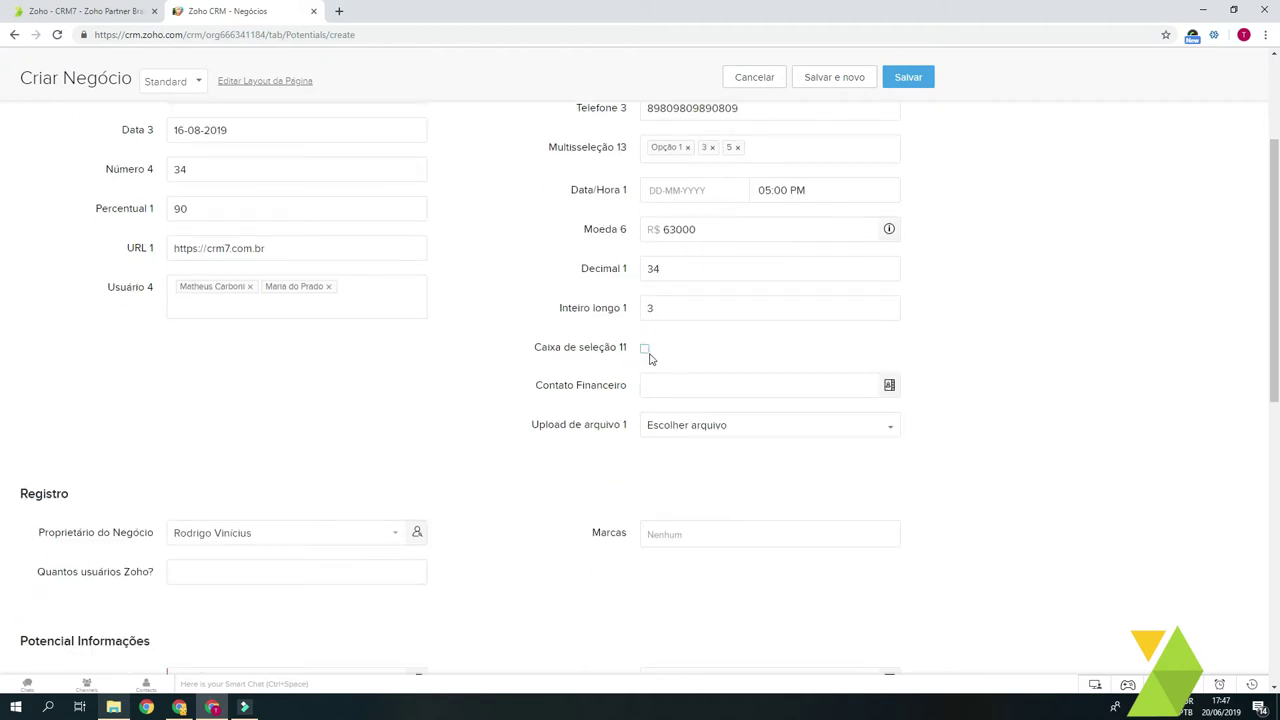
pyautogui.click(645, 348)
# Step: Select the text in the Contato Financeiro field and scroll through the form
pyautogui.click(682, 385)
pyautogui.click(577, 398)
pyautogui.moveTo(529, 385); pyautogui.dragTo(624, 390)
pyautogui.click(604, 392)
pyautogui.moveTo(532, 386); pyautogui.dragTo(628, 394)
pyautogui.click(623, 390)
pyautogui.scroll(3, 291, 297)
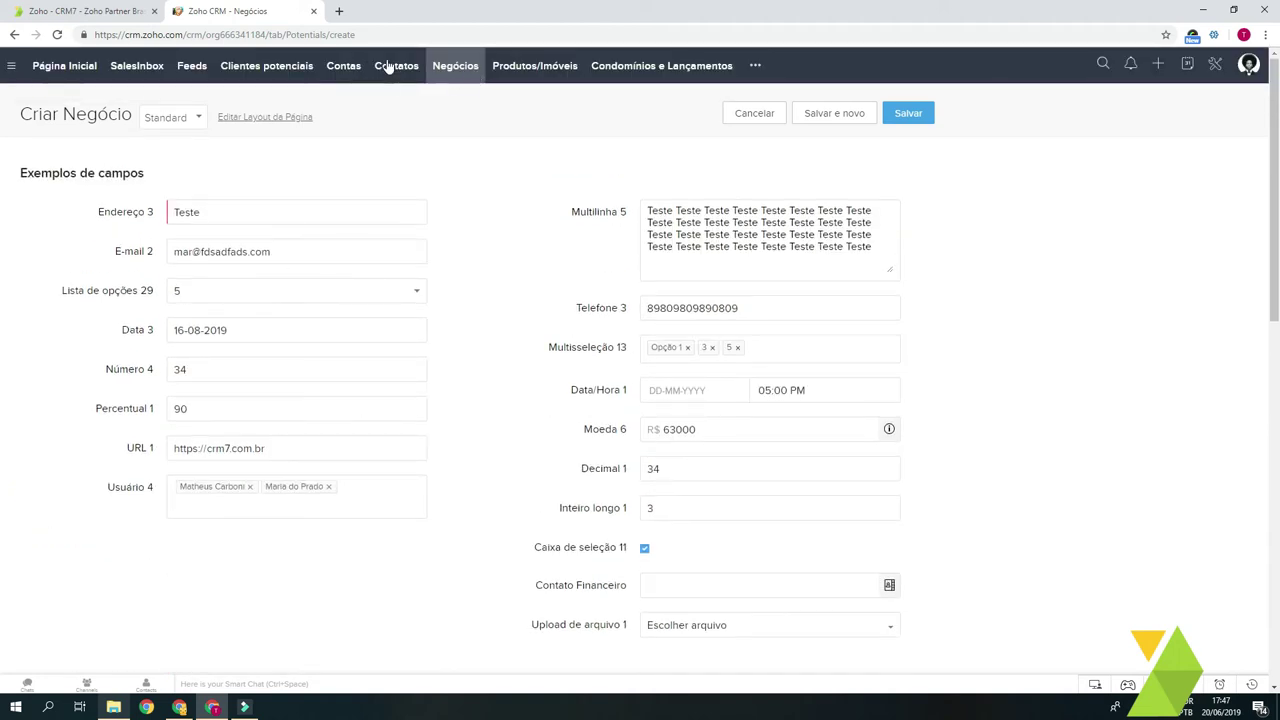
pyautogui.scroll(-2, 671, 461)
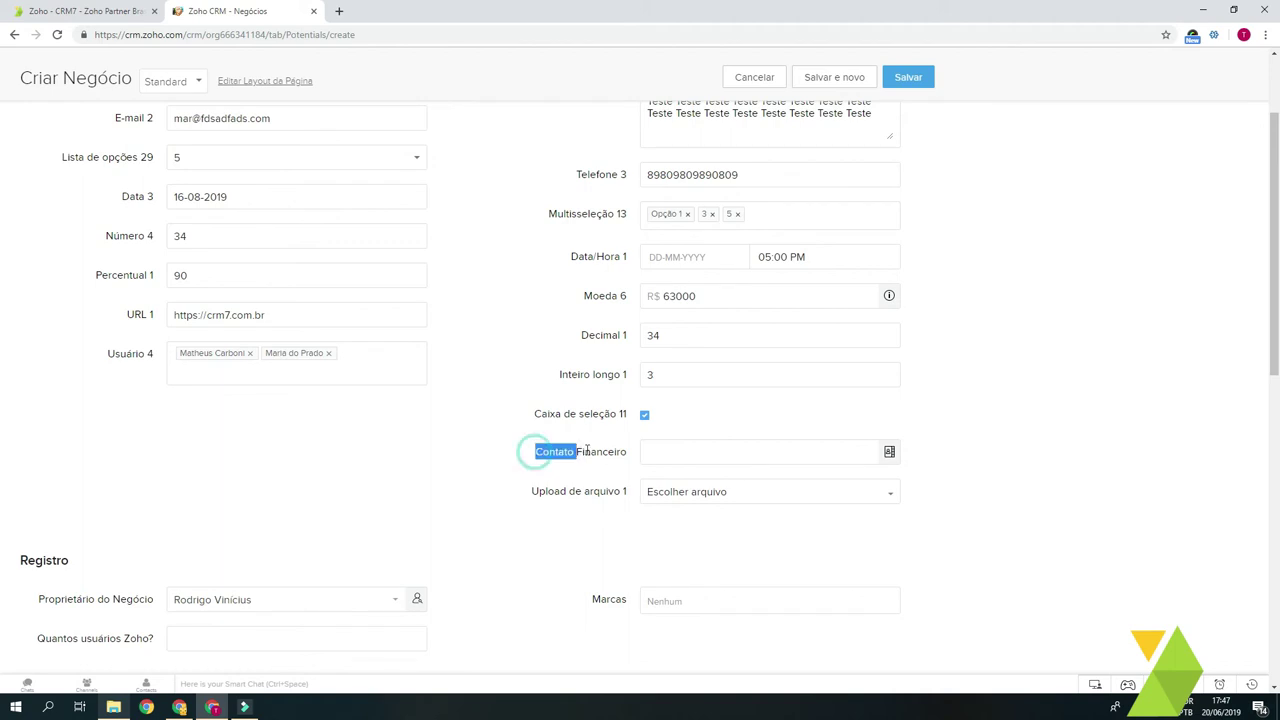
pyautogui.scroll(2, 600, 452)
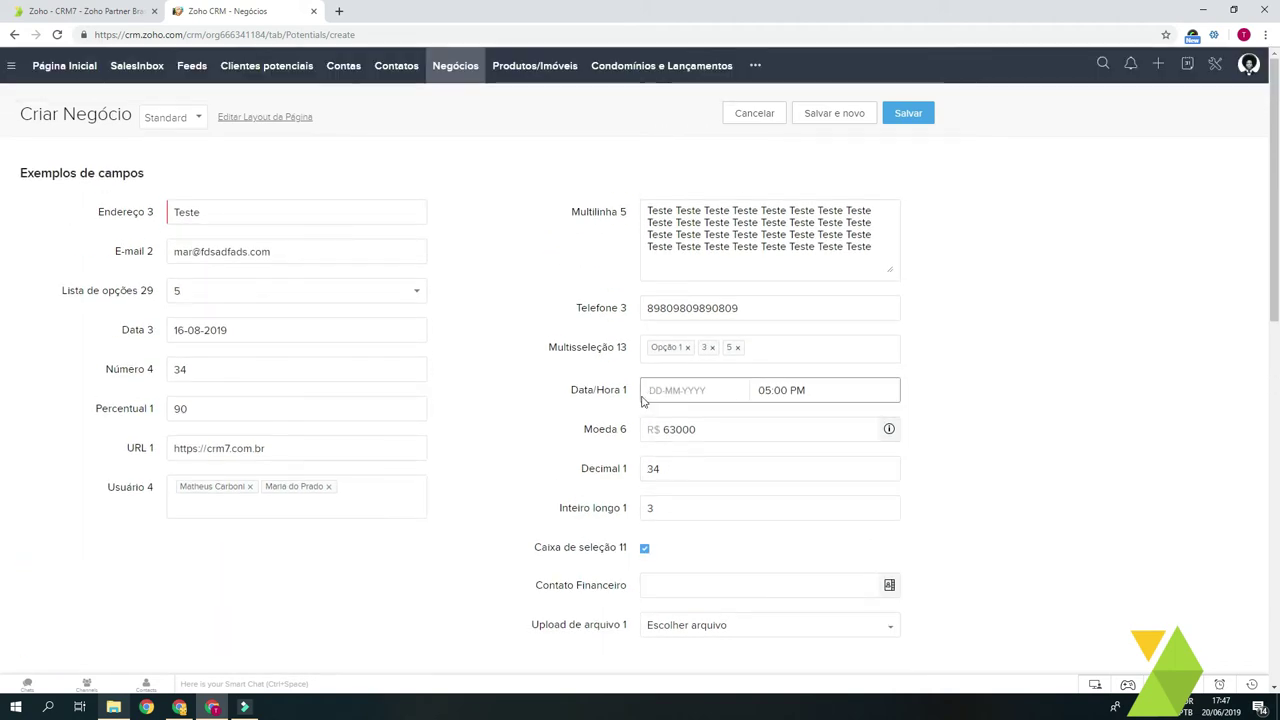
pyautogui.scroll(-3, 636, 490)
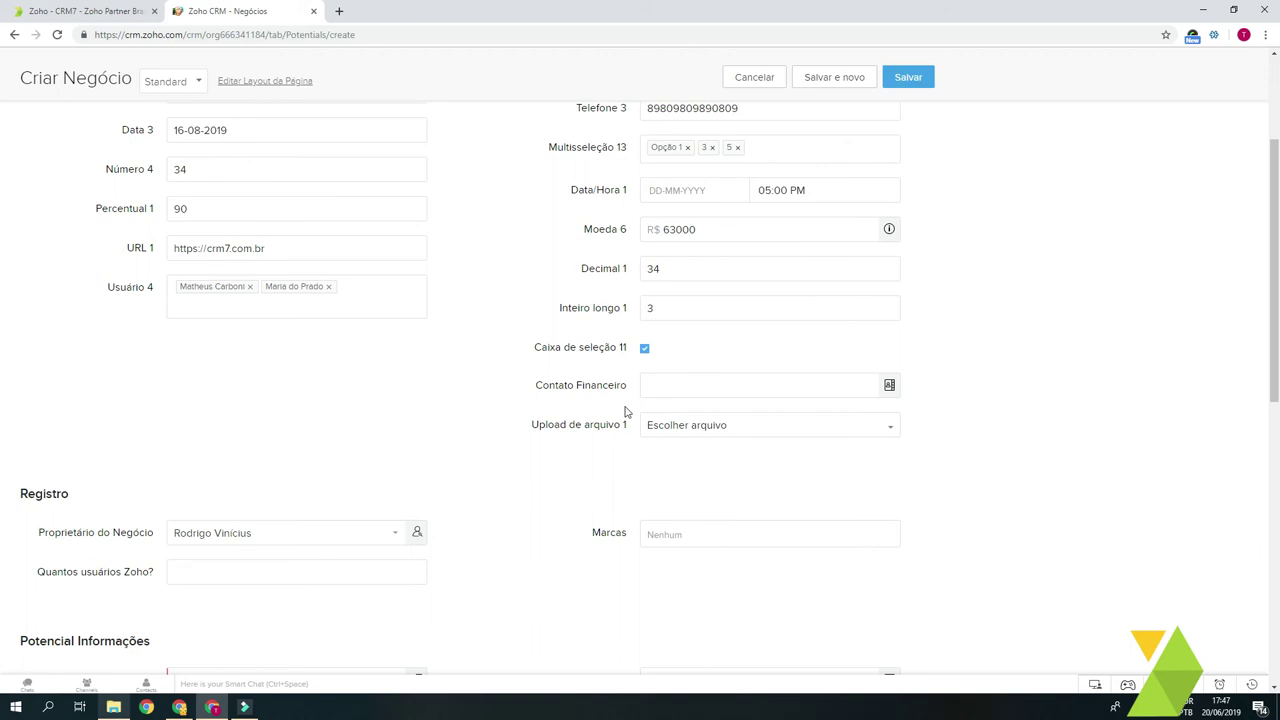
pyautogui.scroll(1, 690, 420)
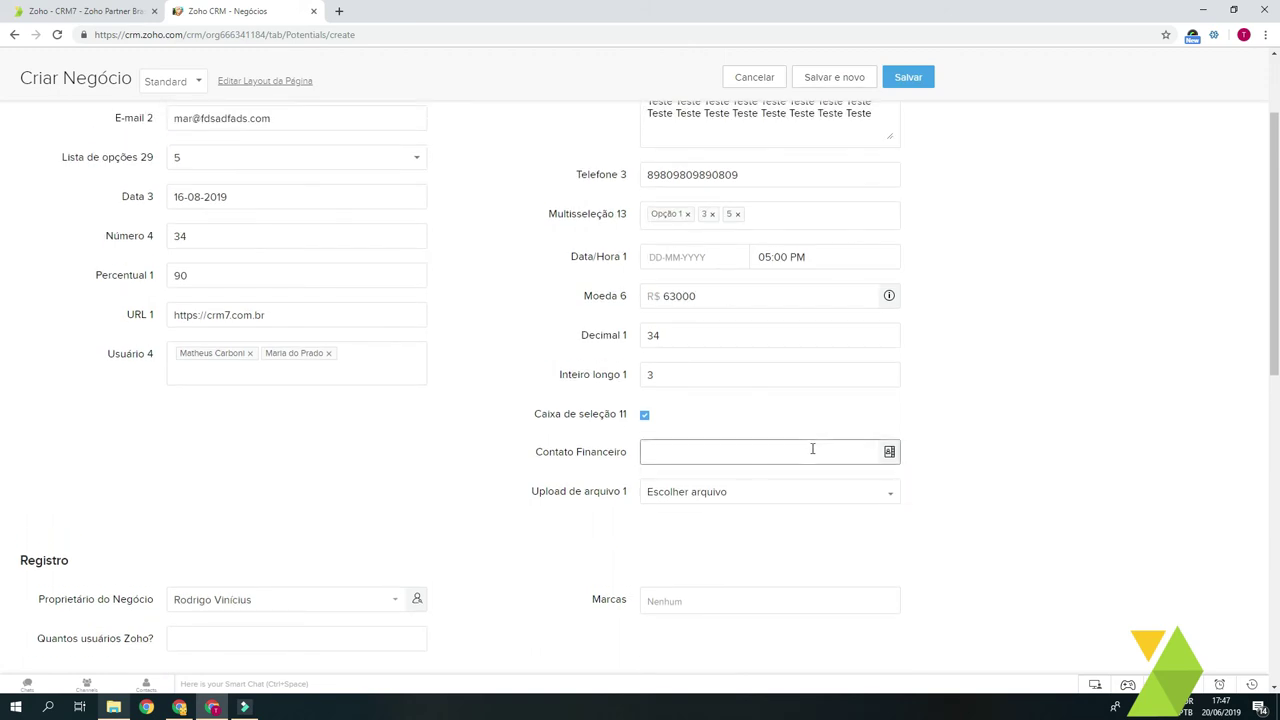
# Step: Search the contact lookup and pick the CRM7 account's contact as Contato Financeiro
pyautogui.click(890, 455)
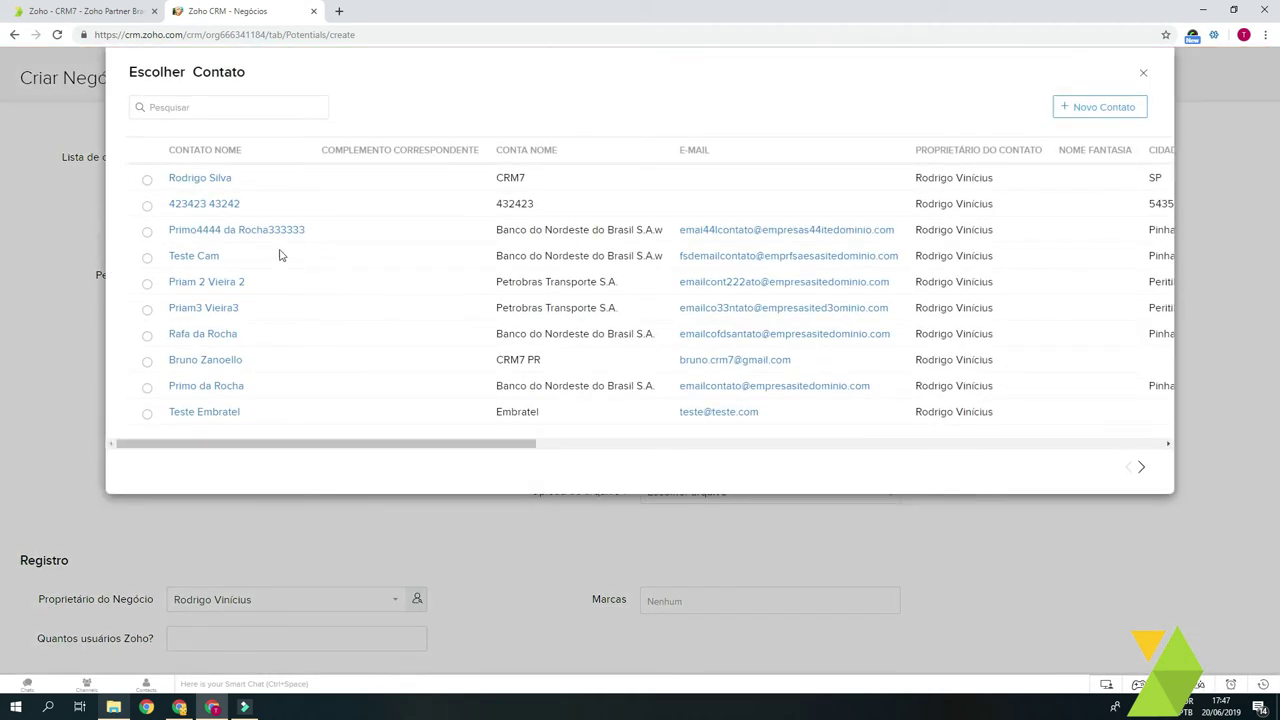
pyautogui.click(200, 105)
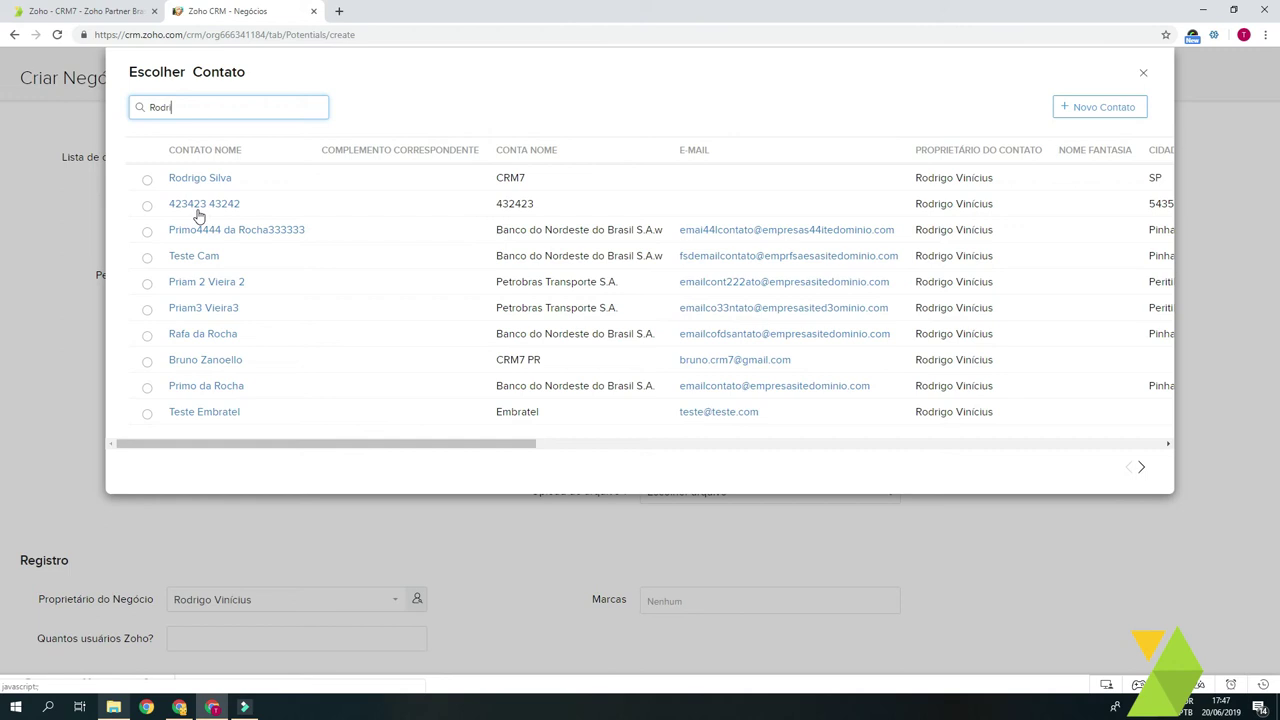
pyautogui.click(147, 181)
pyautogui.moveTo(735, 457); pyautogui.dragTo(630, 452)
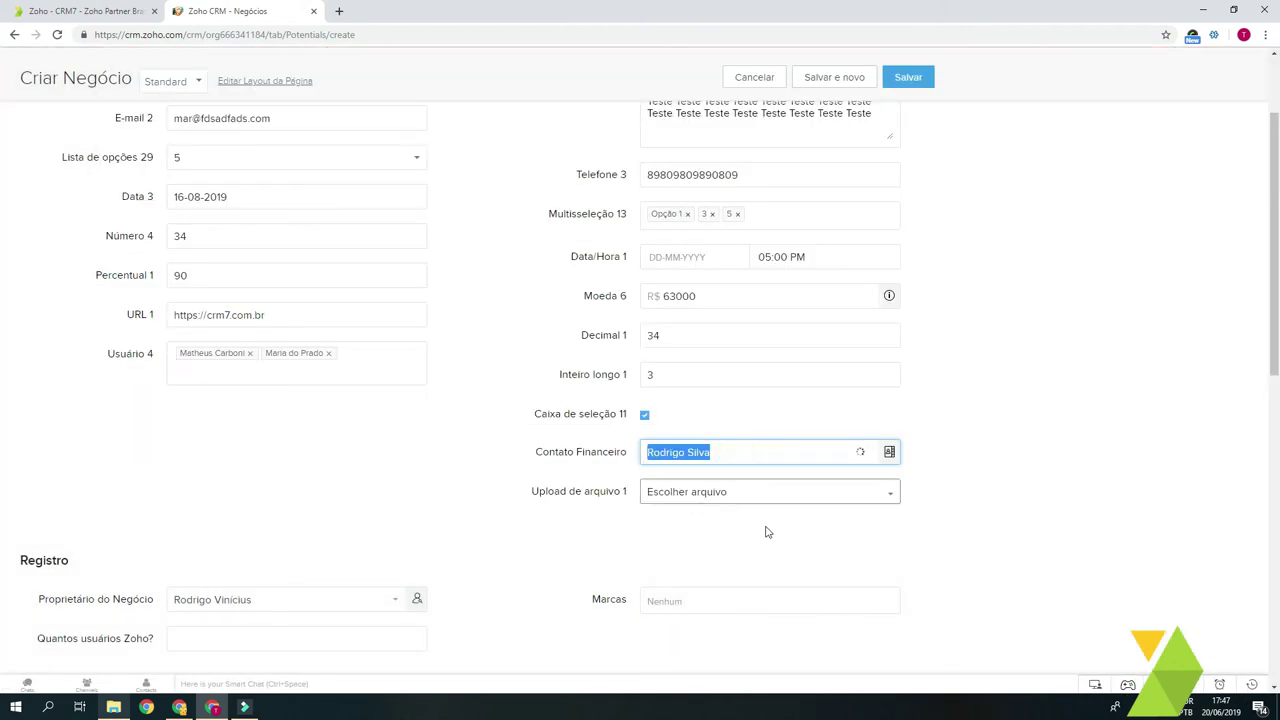
pyautogui.click(487, 490)
pyautogui.scroll(-1, 706, 457)
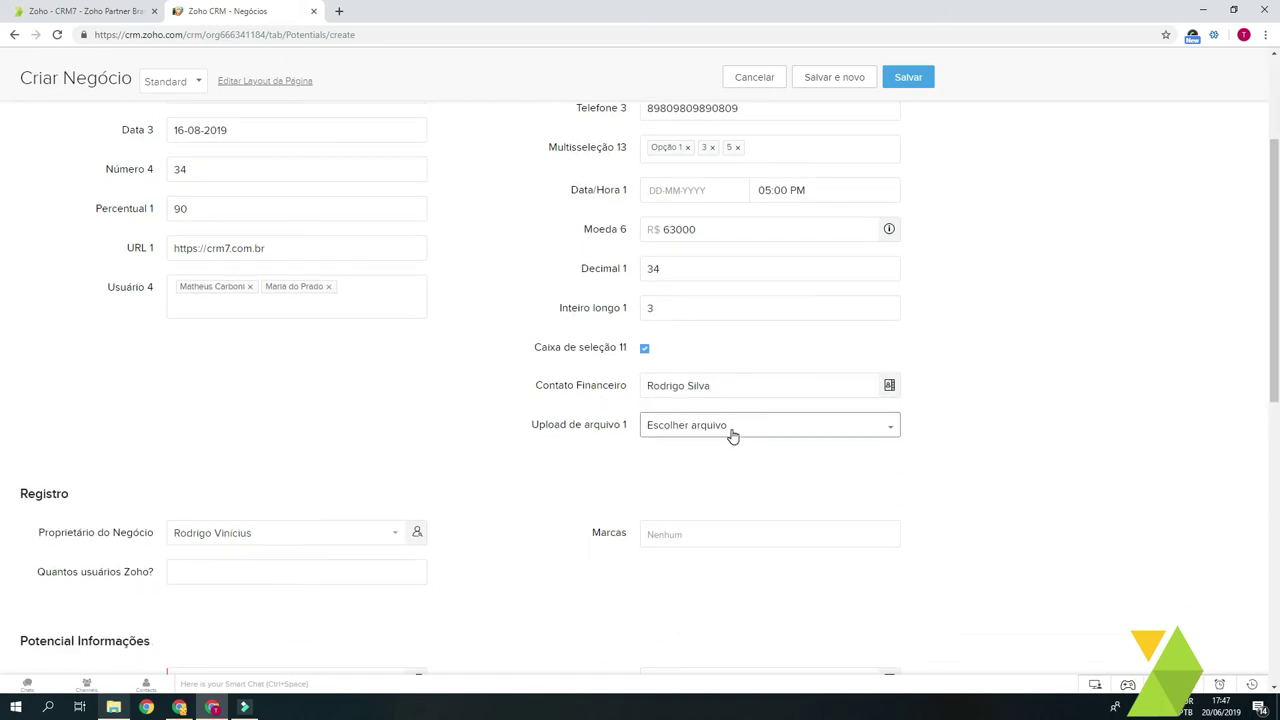
# Step: Upload IMG_20190408_132746.jpg from the computer into Upload de arquivo 1 and attach it
pyautogui.click(737, 430)
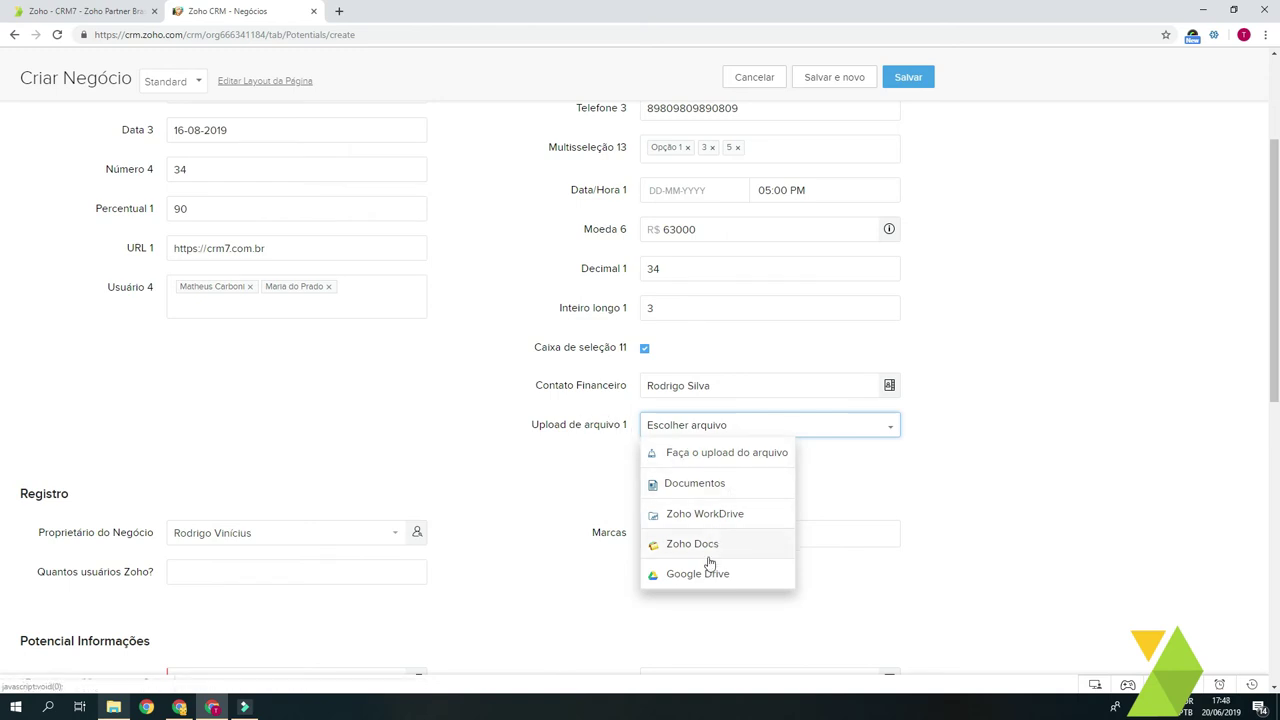
pyautogui.click(726, 456)
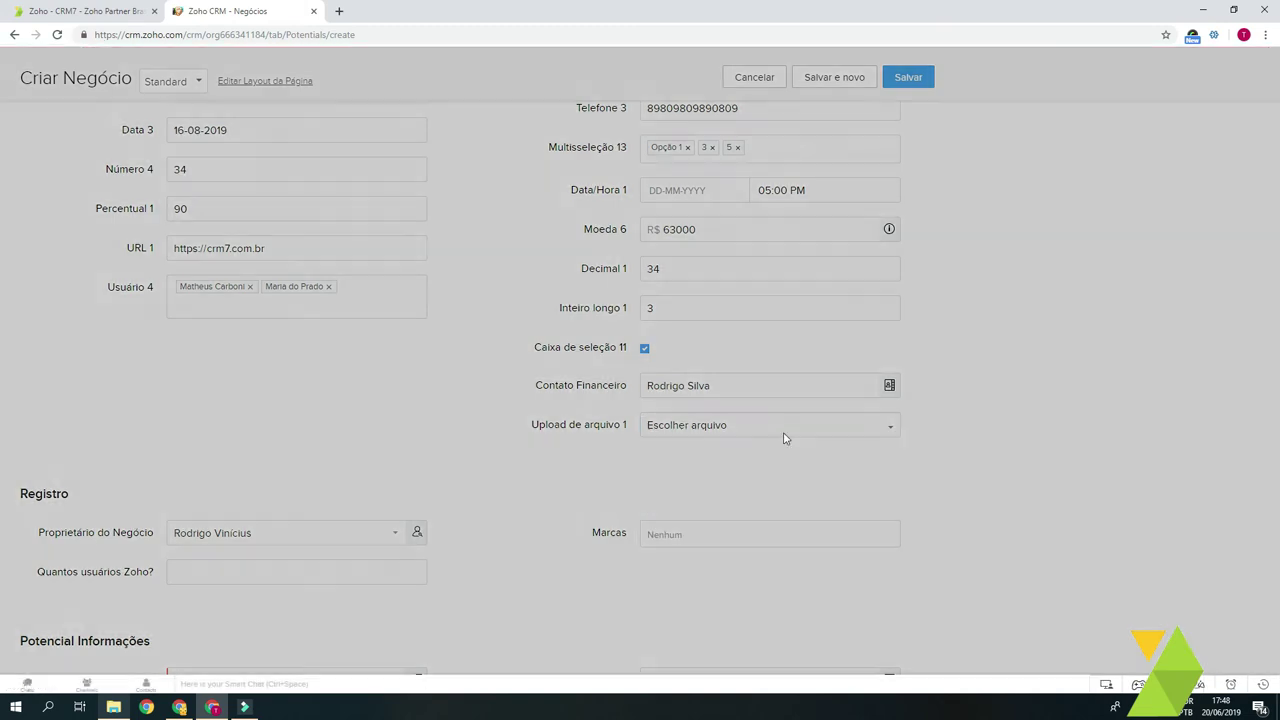
pyautogui.click(640, 148)
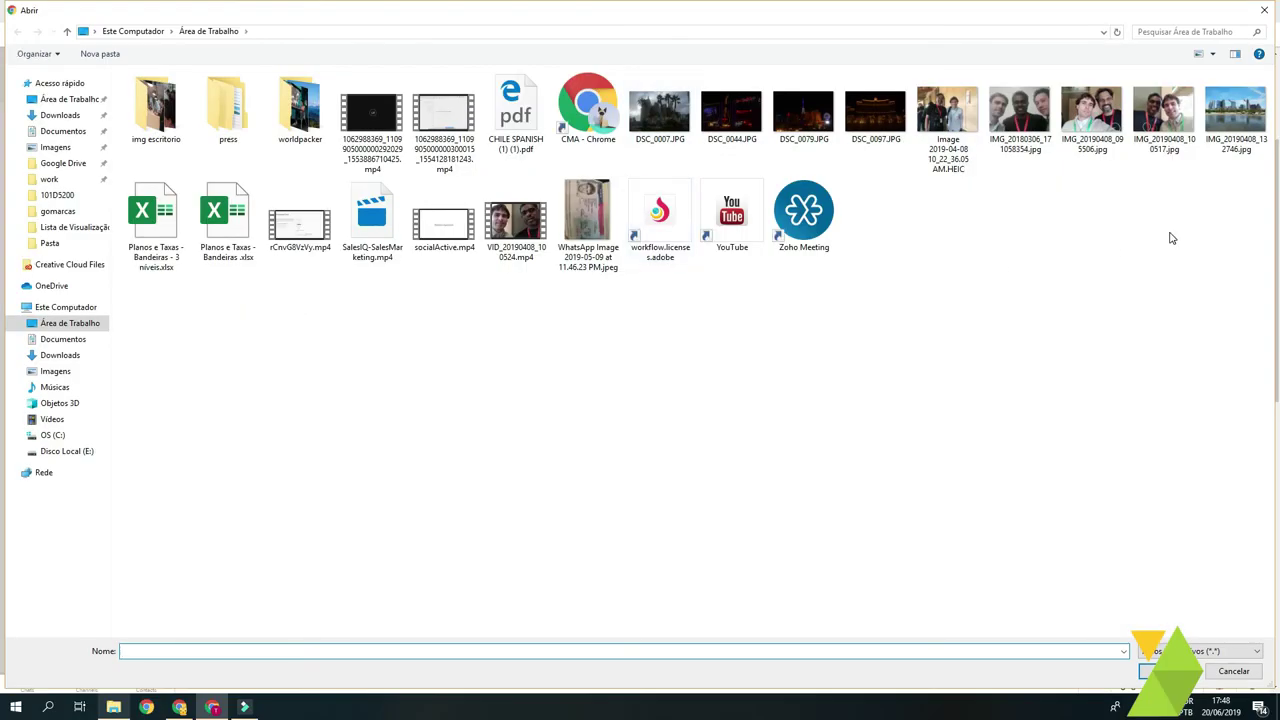
pyautogui.click(1245, 121)
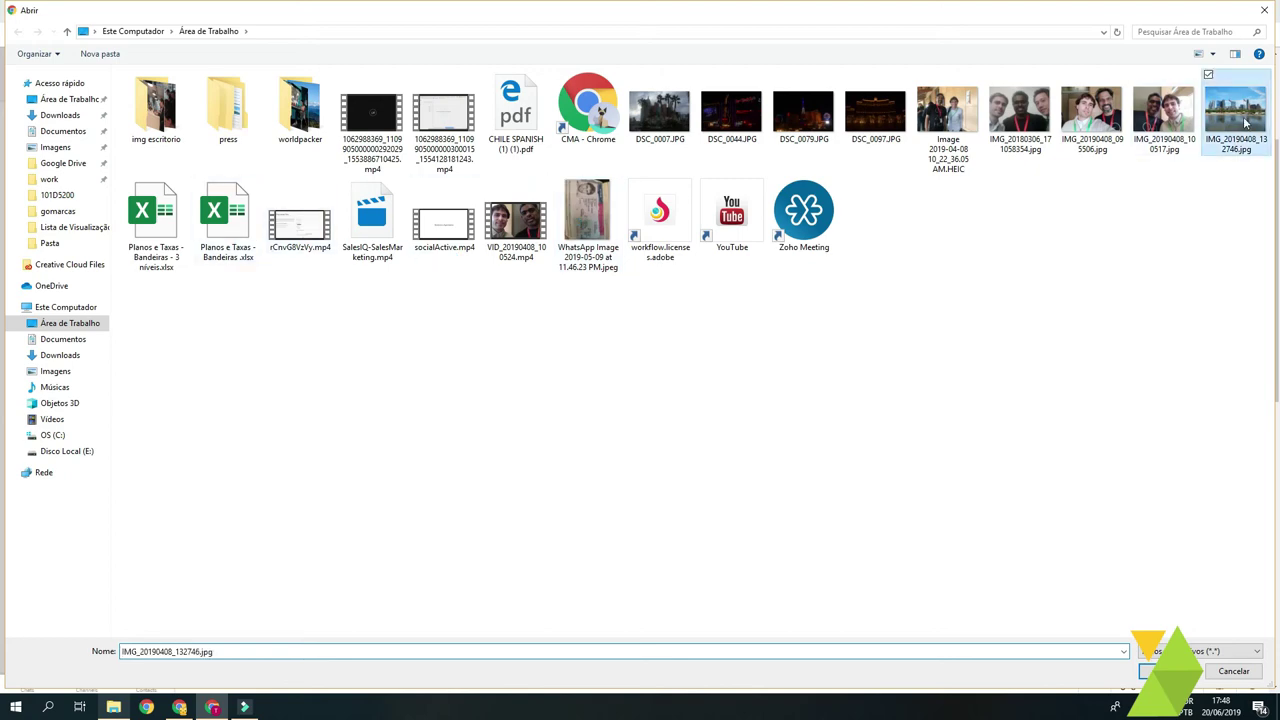
pyautogui.doubleClick(1245, 121)
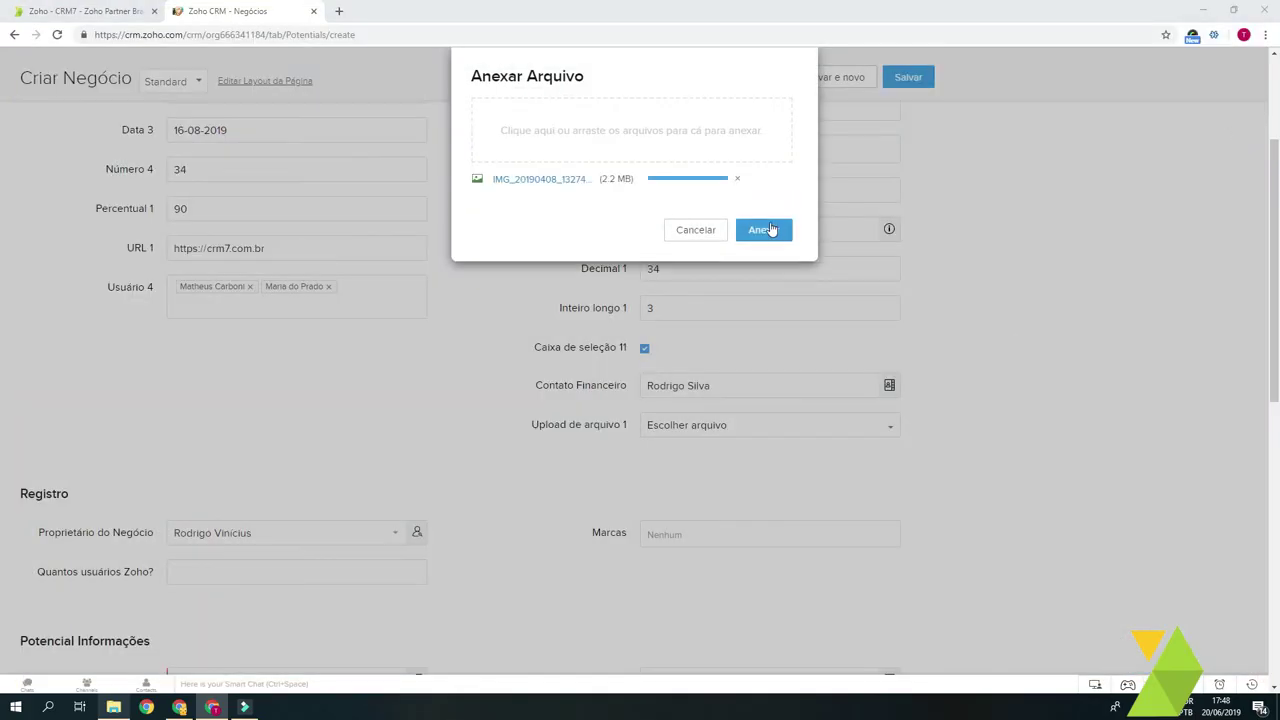
pyautogui.click(766, 231)
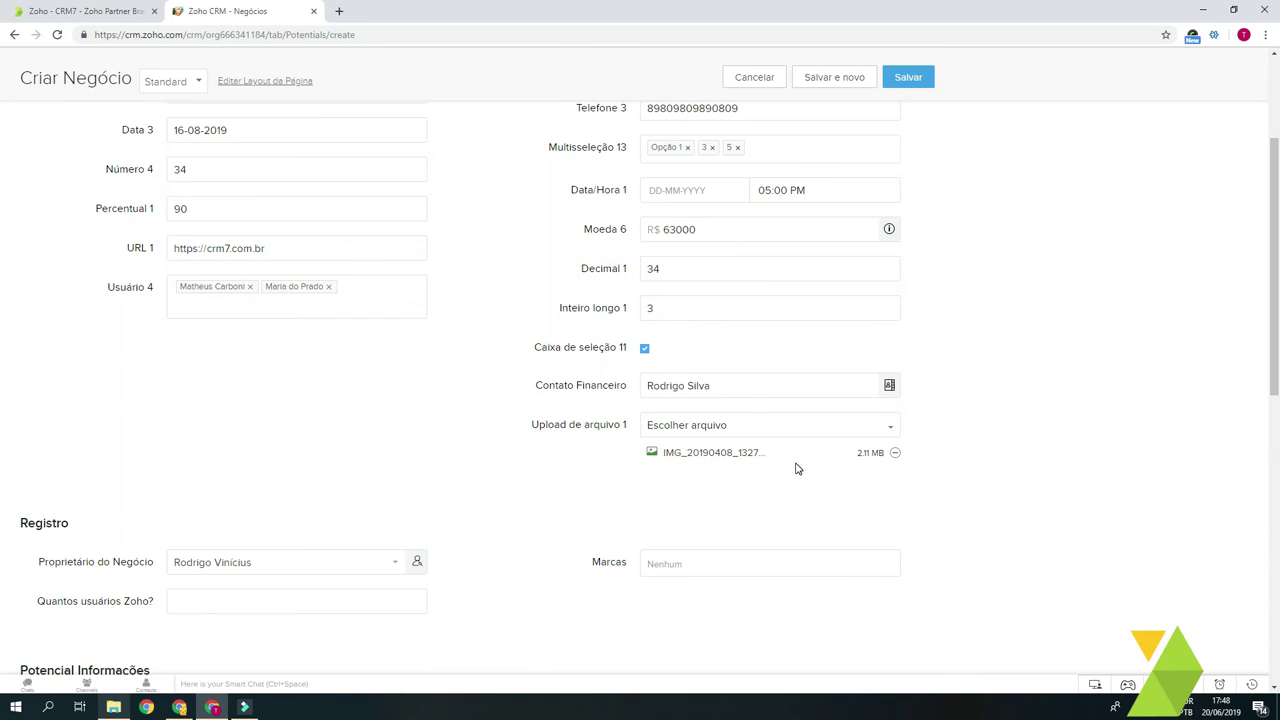
pyautogui.scroll(1, 797, 469)
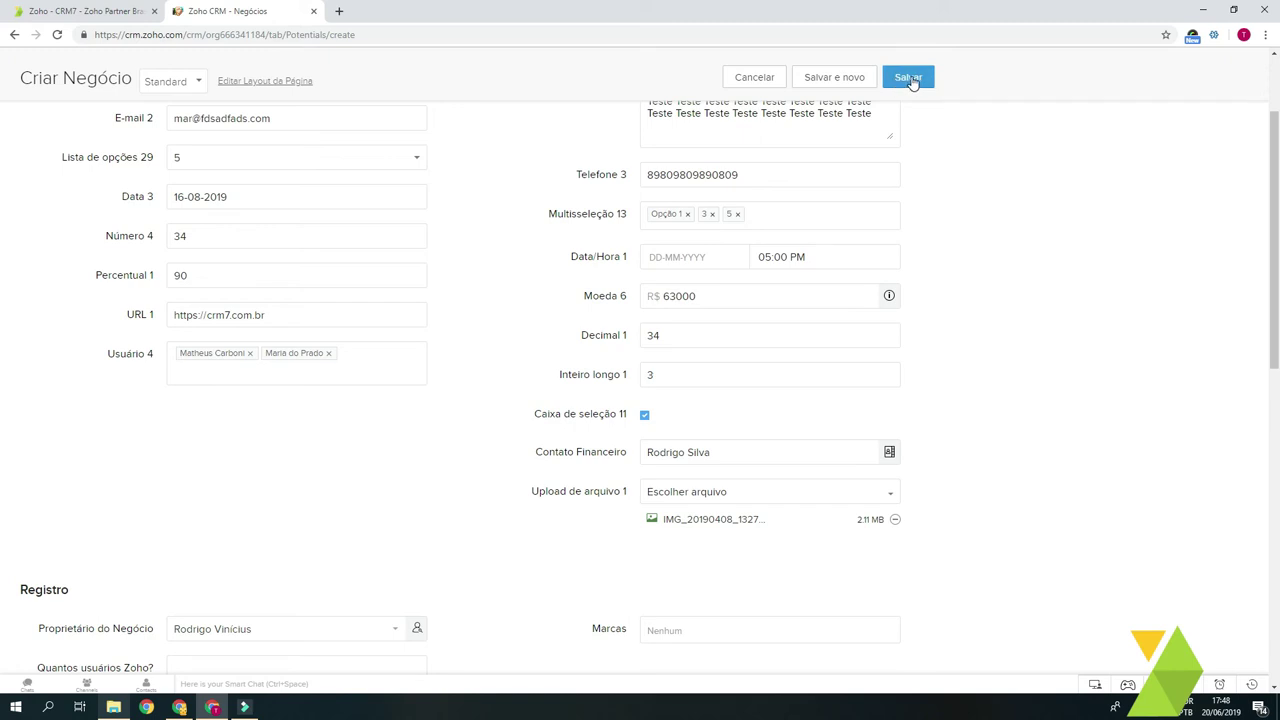
# Step: Set Conta Nome to Banco do Nordeste do Brasil S.A. and Estágio to Proposta
pyautogui.click(908, 78)
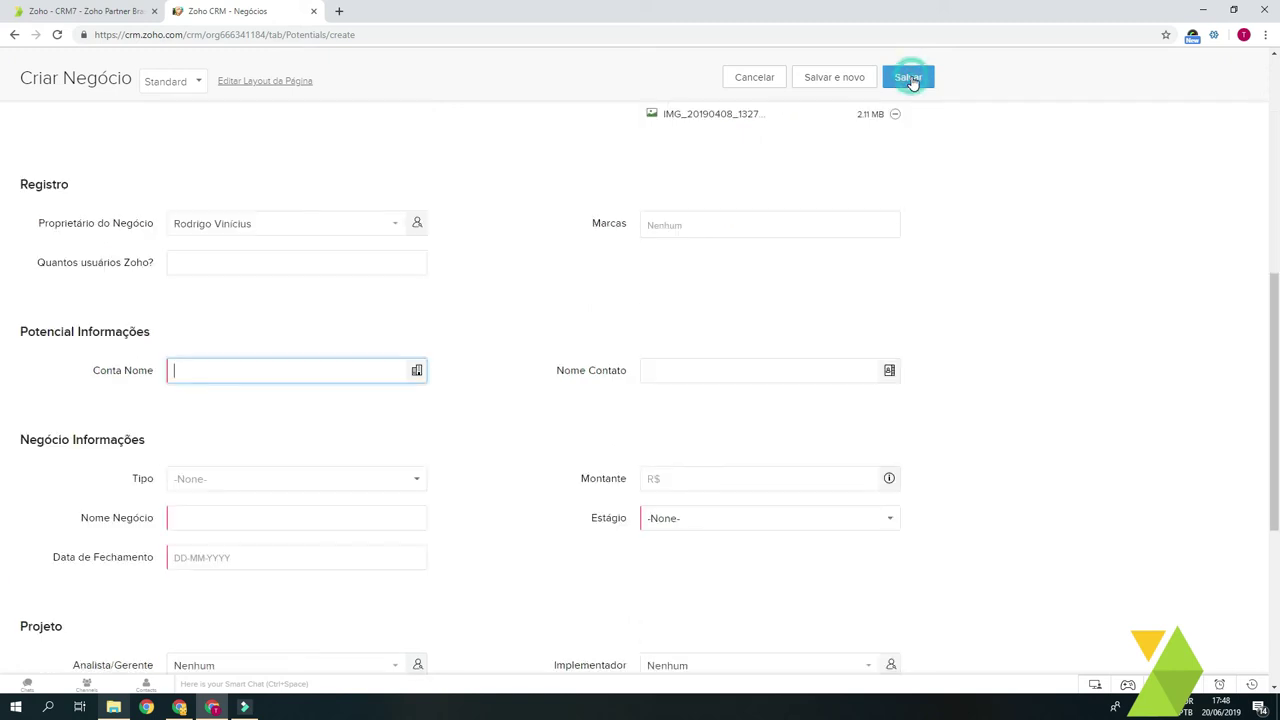
pyautogui.click(417, 370)
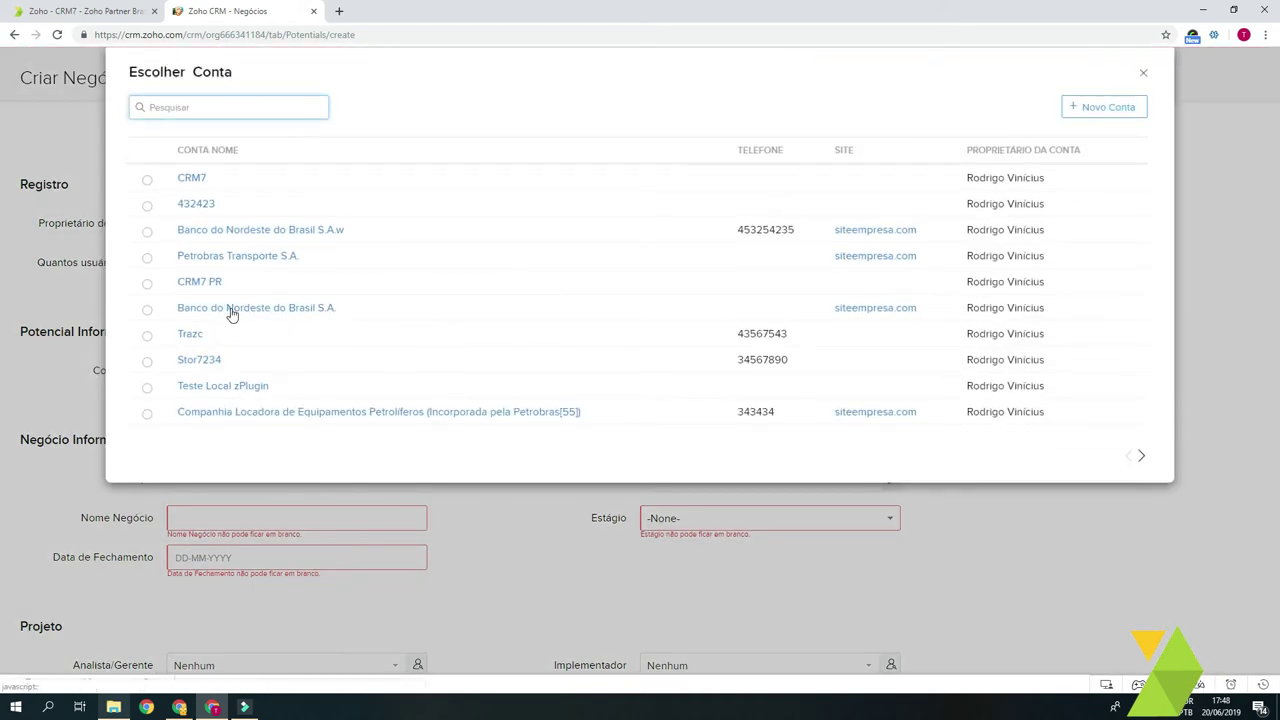
pyautogui.click(231, 313)
pyautogui.click(720, 519)
pyautogui.click(698, 605)
# Step: Name the deal 'Teste', set closing date 22-06-2019, and save it
pyautogui.click(228, 518)
pyautogui.write('GTeste')
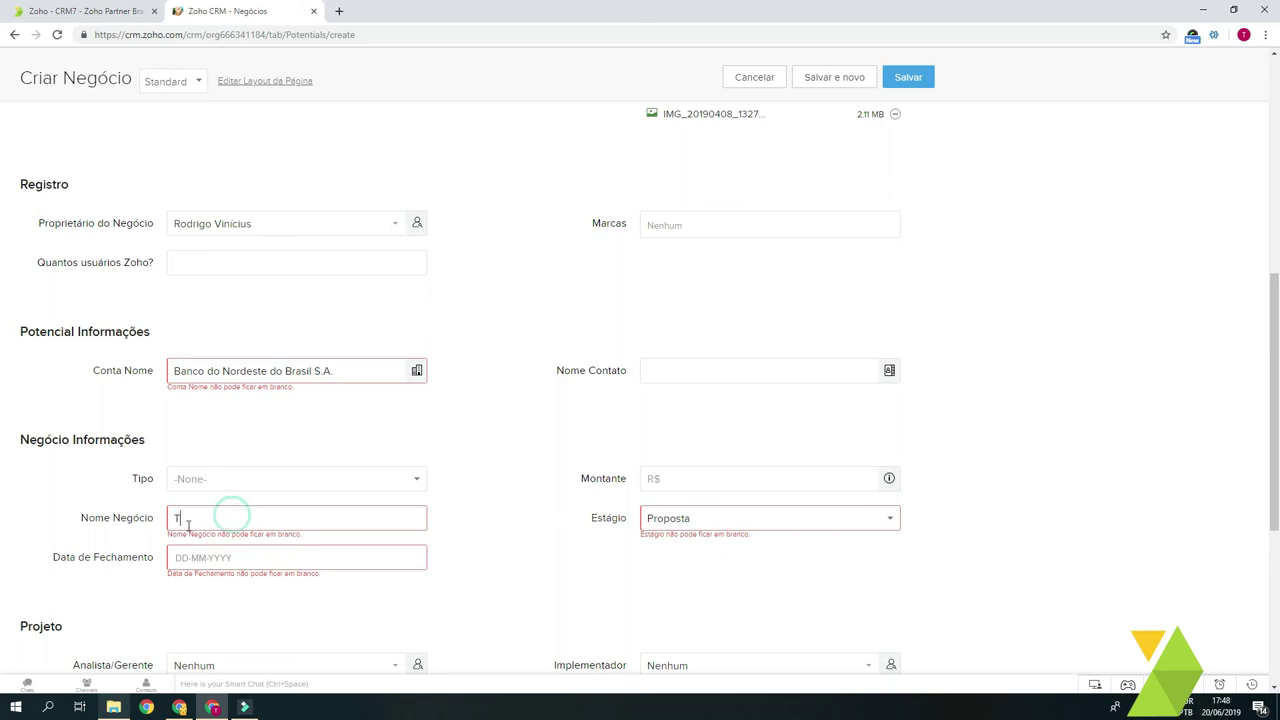
pyautogui.click(226, 557)
pyautogui.click(281, 478)
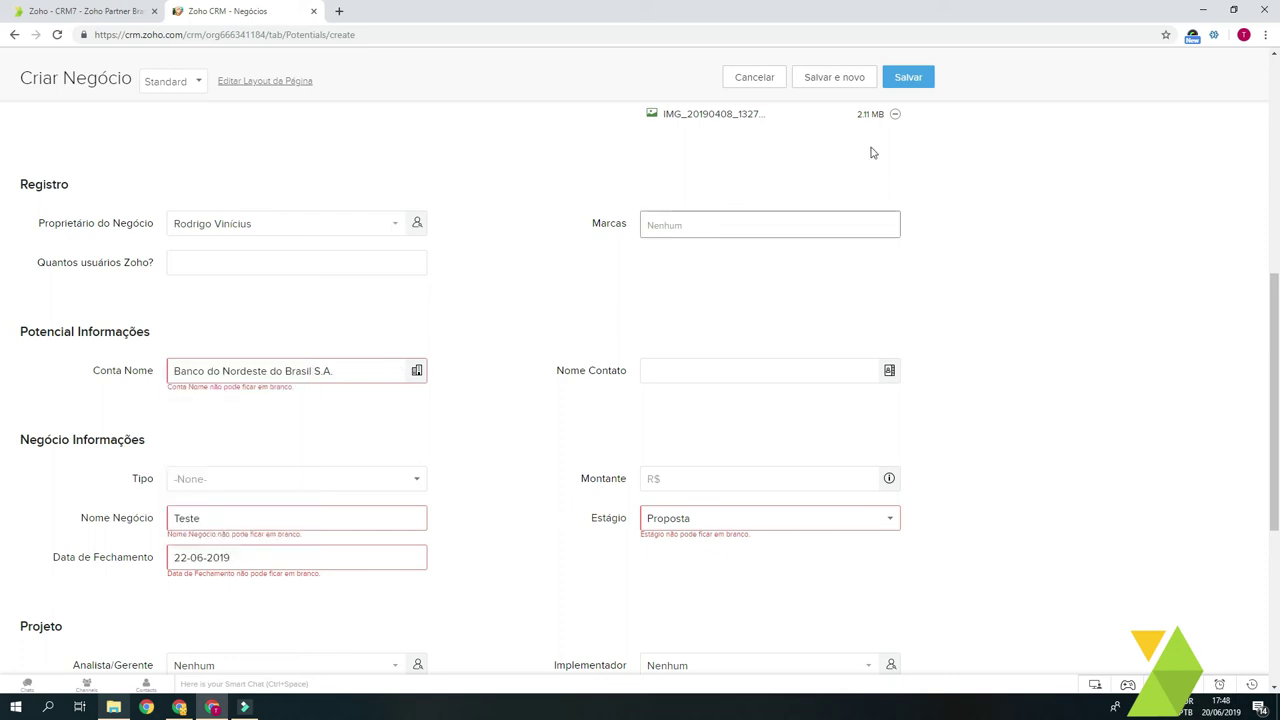
pyautogui.click(908, 77)
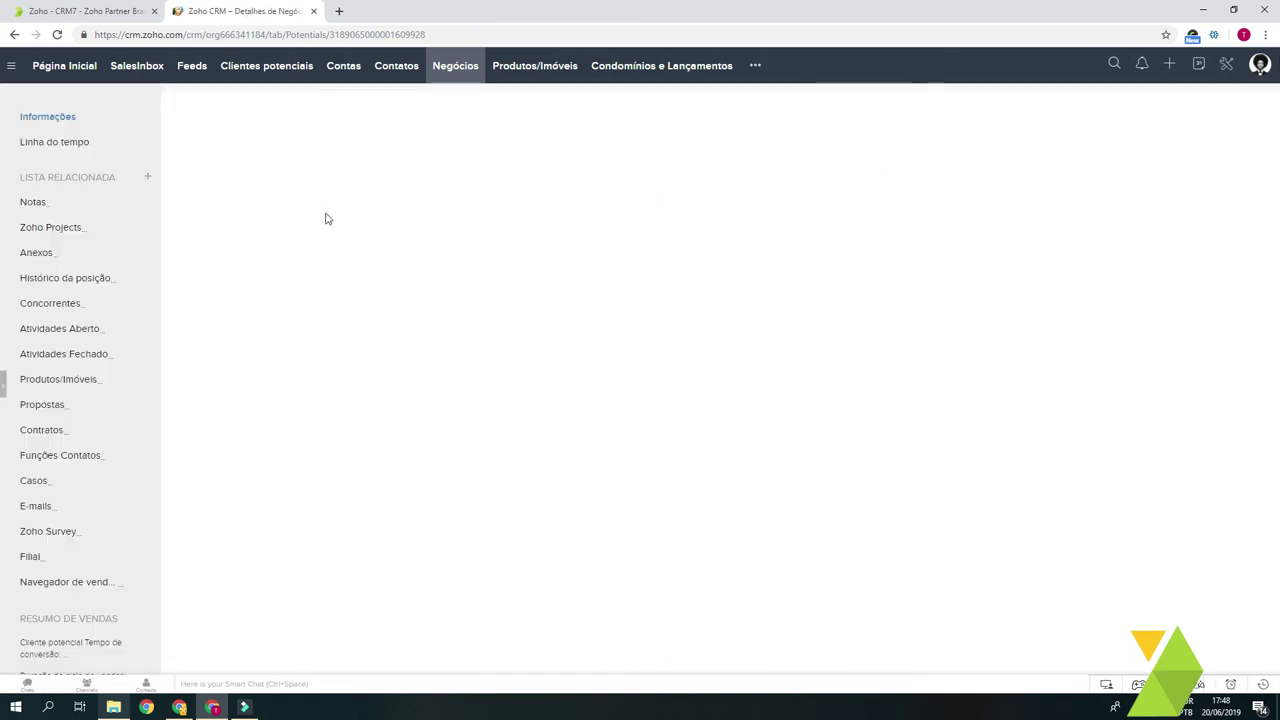
# Step: Edit Data 3 on the deal's details page to 25-08-2019 and save
pyautogui.scroll(-2, 645, 347)
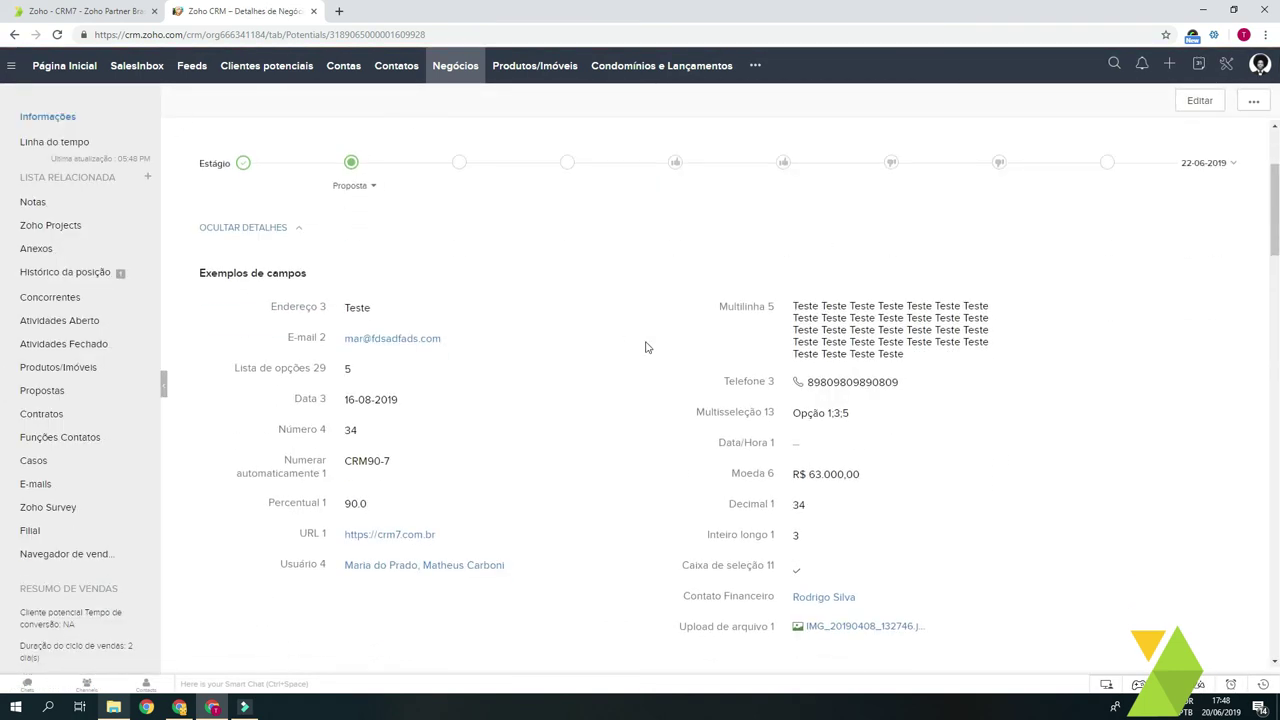
pyautogui.scroll(-1, 500, 300)
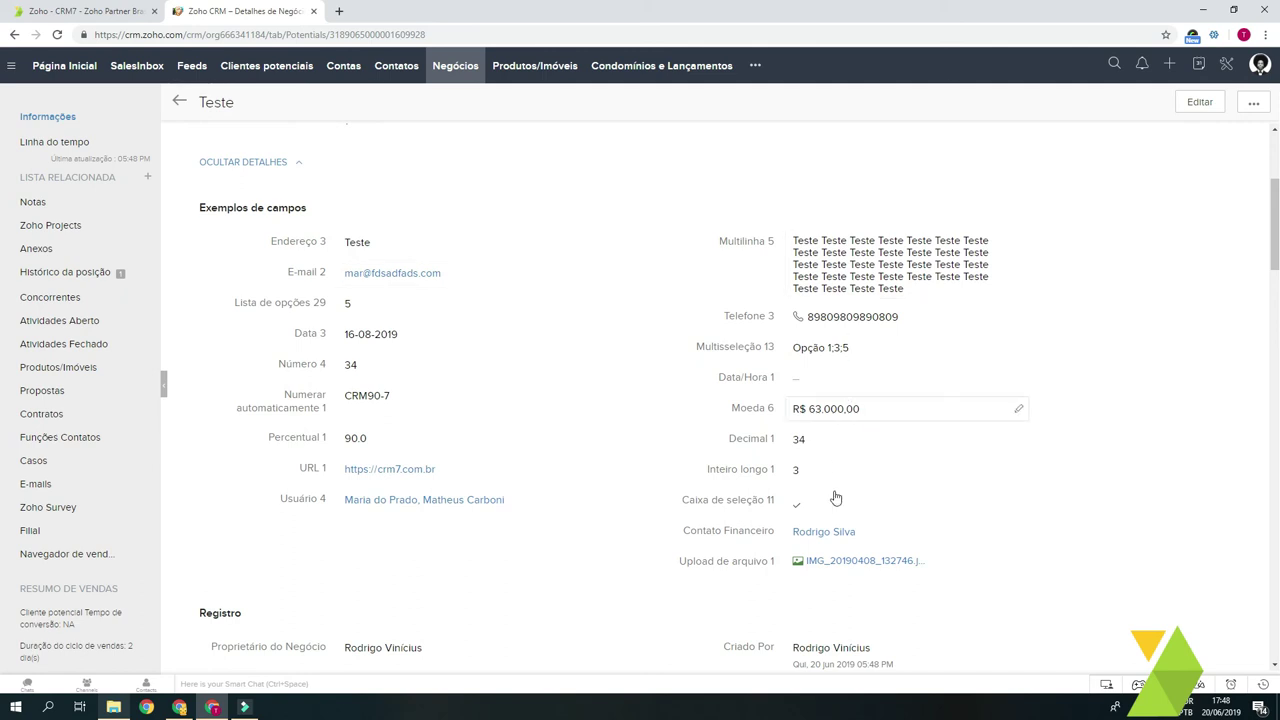
pyautogui.click(570, 338)
pyautogui.click(423, 334)
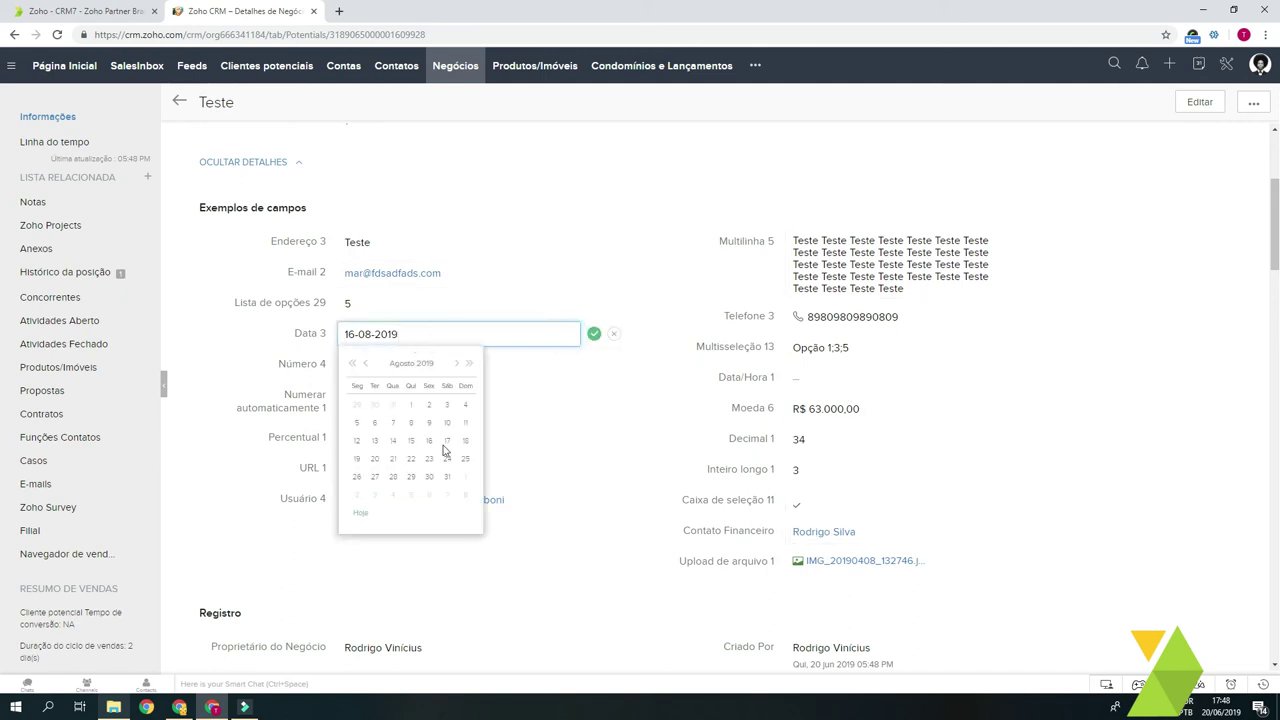
pyautogui.click(464, 459)
pyautogui.click(594, 333)
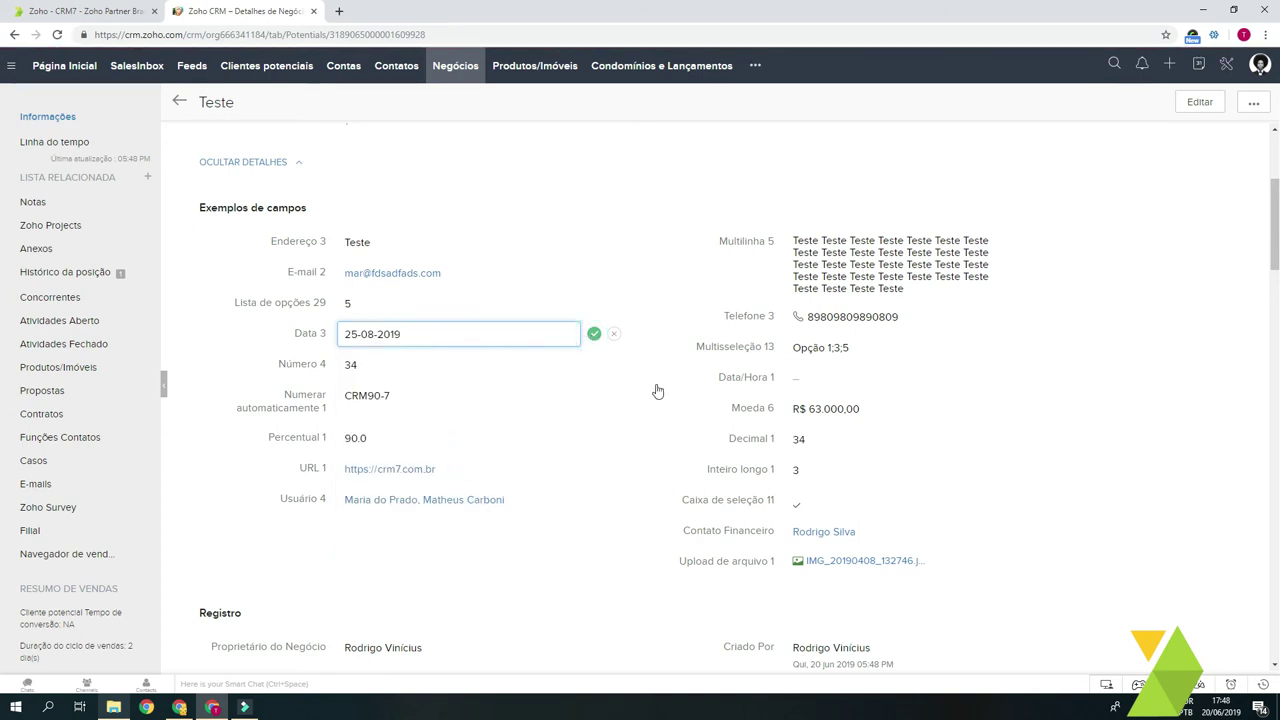
# Step: Highlight the Contato Financeiro label text on the details page, then clear the highlight
pyautogui.scroll(-1, 757, 457)
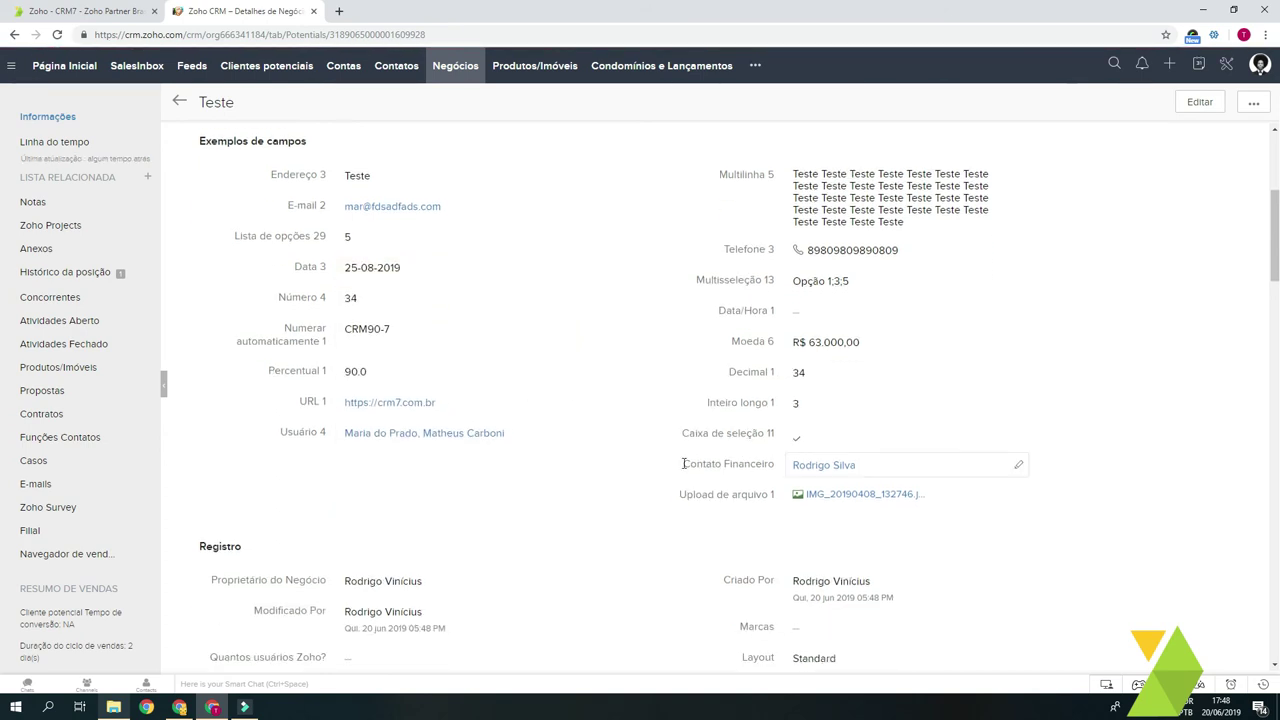
pyautogui.moveTo(683, 468); pyautogui.dragTo(786, 472)
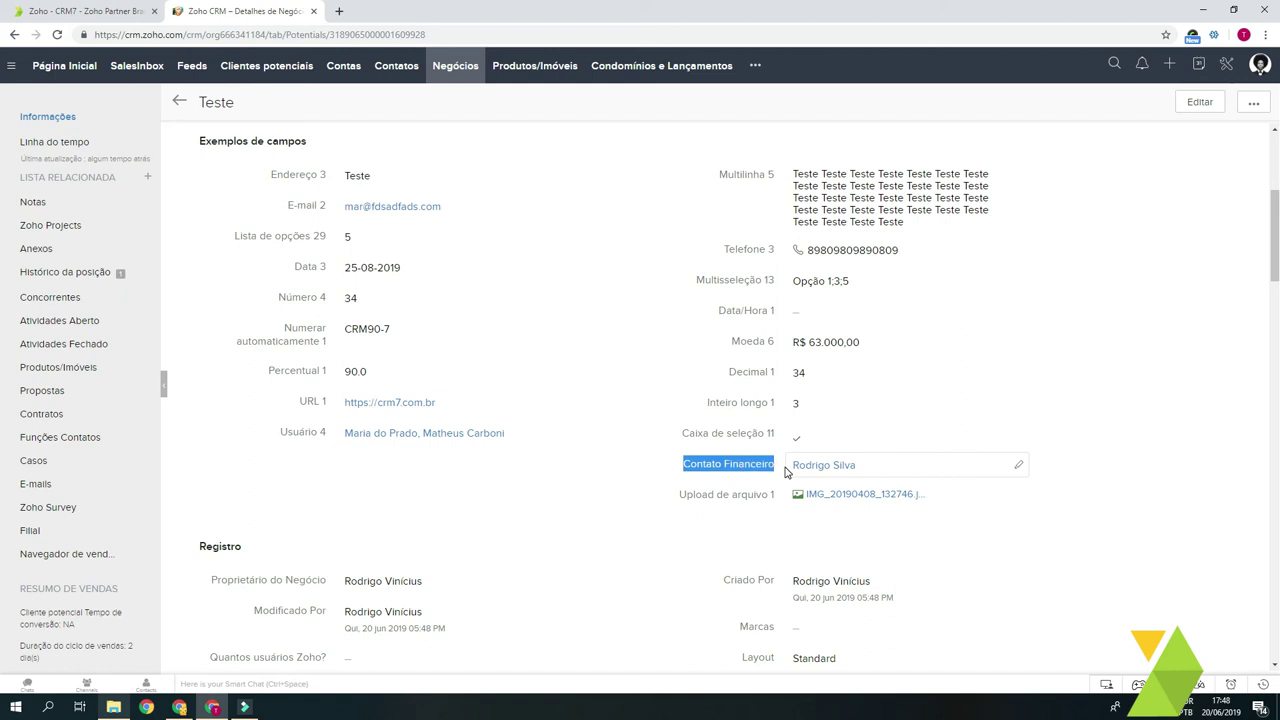
pyautogui.click(642, 479)
pyautogui.click(454, 66)
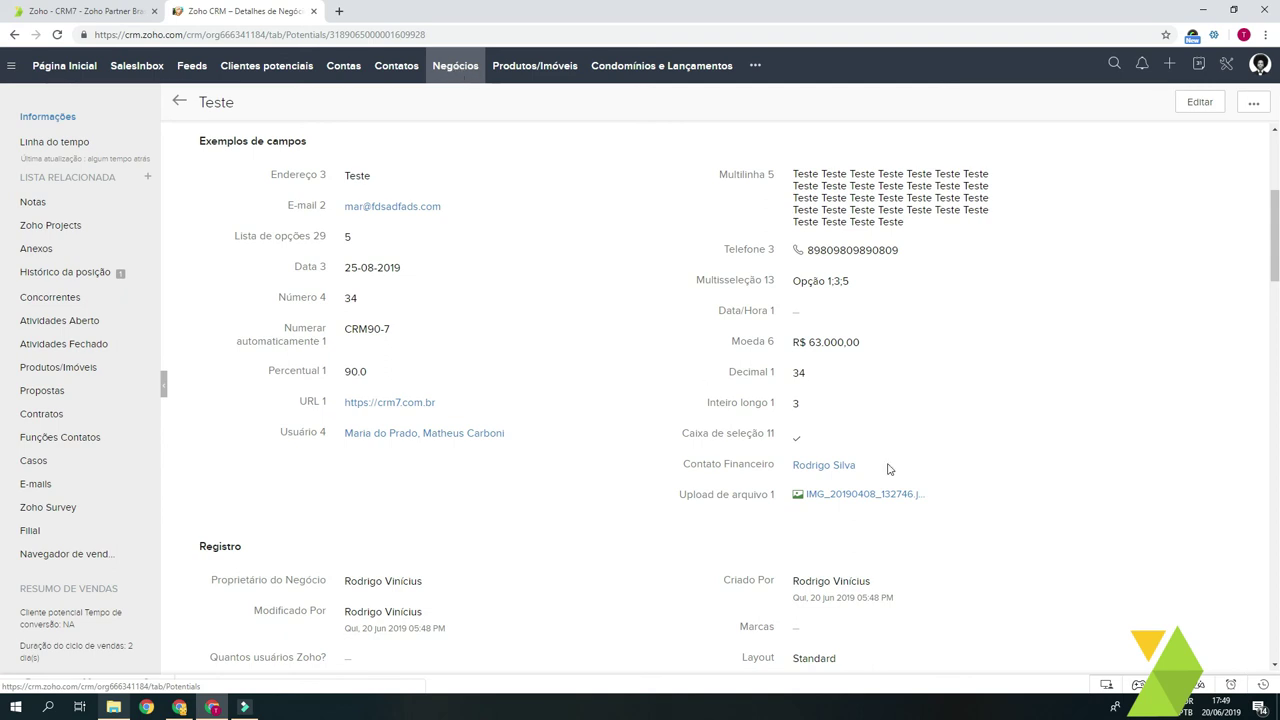
# Step: Open the linked financial contact's record from the deal and scroll through it
pyautogui.click(836, 468)
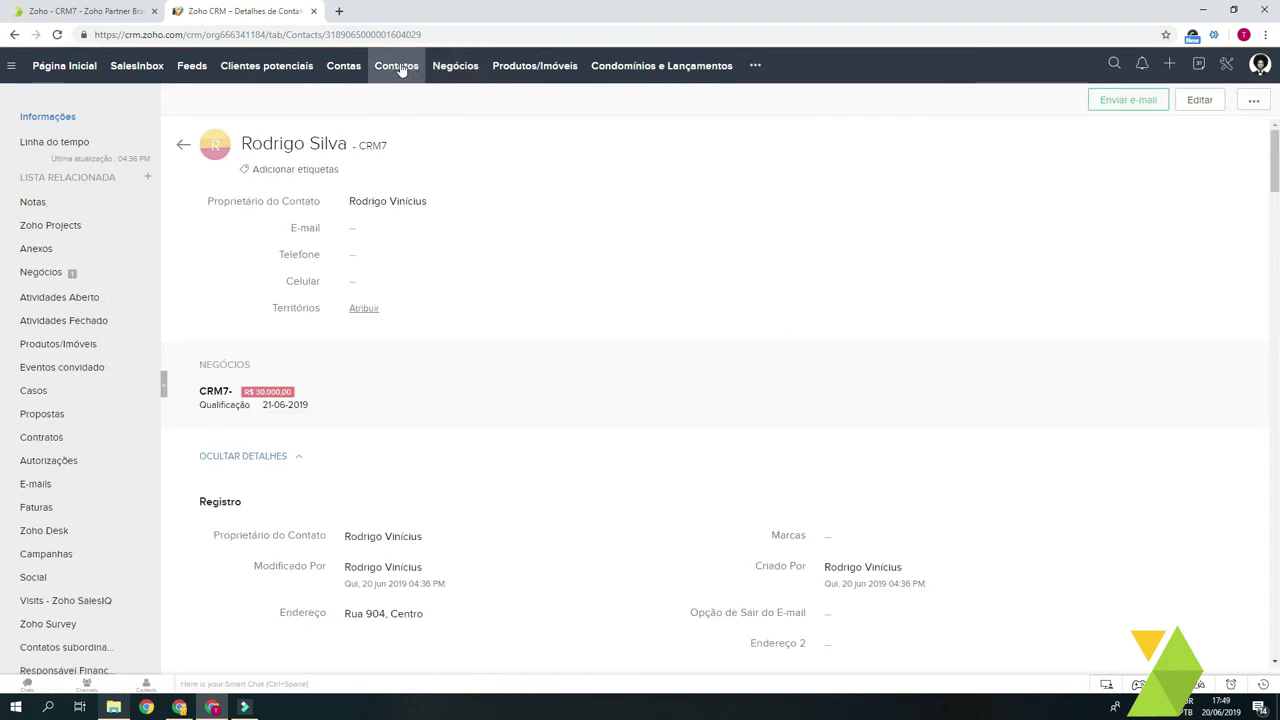
pyautogui.scroll(-2, 224, 442)
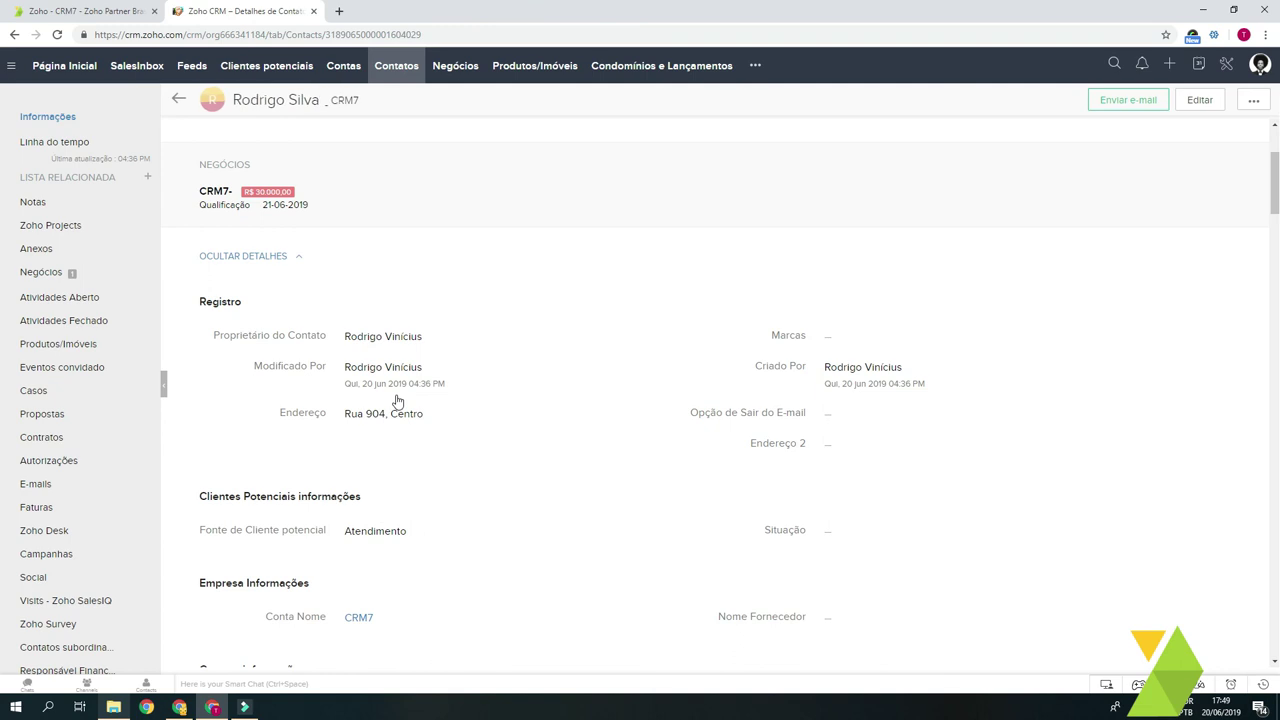
pyautogui.scroll(-2, 78, 290)
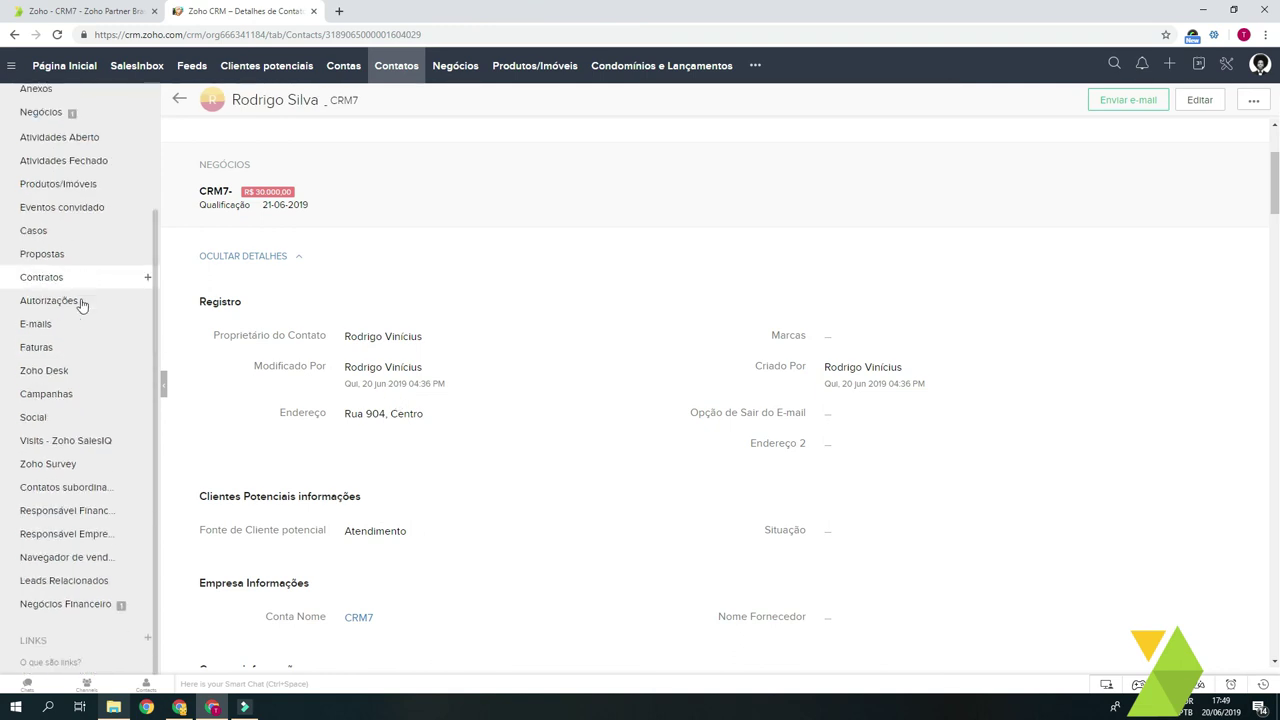
pyautogui.scroll(2, 95, 510)
pyautogui.scroll(-2, 85, 395)
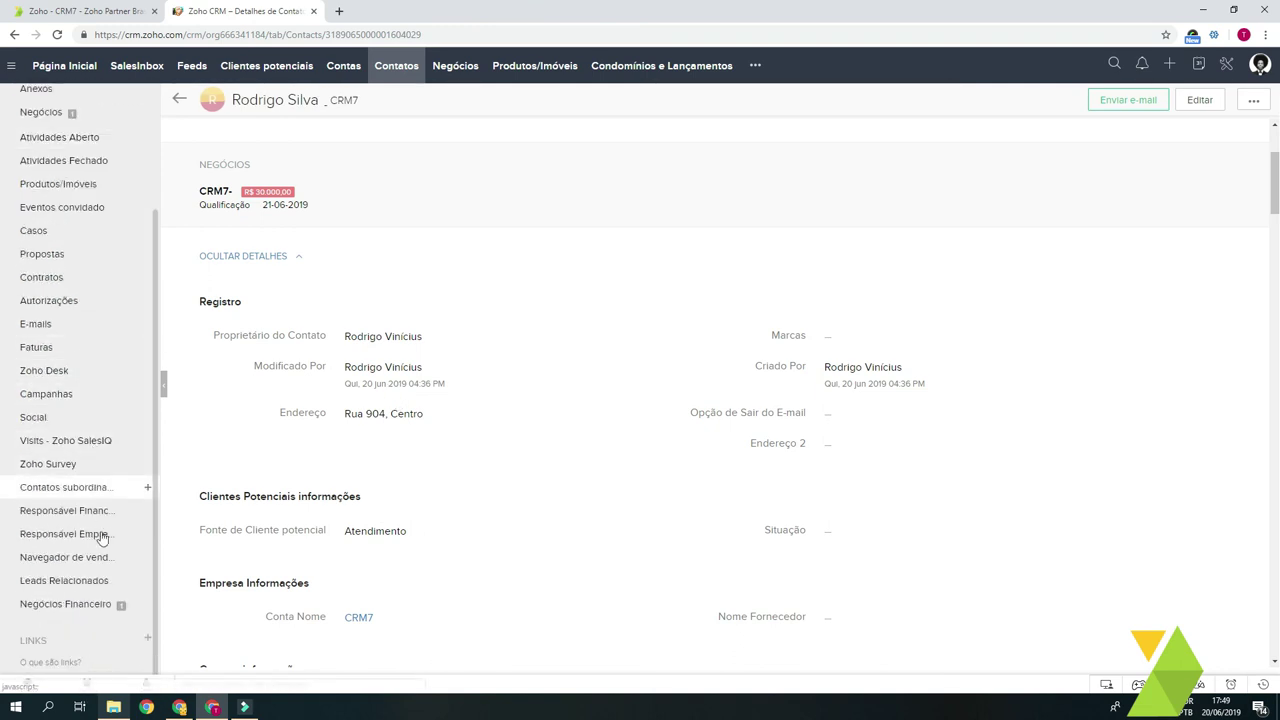
# Step: Find deal Teste in the contact's Negócios Financeiro list and reopen it
pyautogui.click(62, 606)
pyautogui.click(90, 600)
pyautogui.moveTo(240, 491)
pyautogui.mouseDown()
pyautogui.moveTo(204, 494)
pyautogui.moveTo(215, 491)
pyautogui.mouseUp()
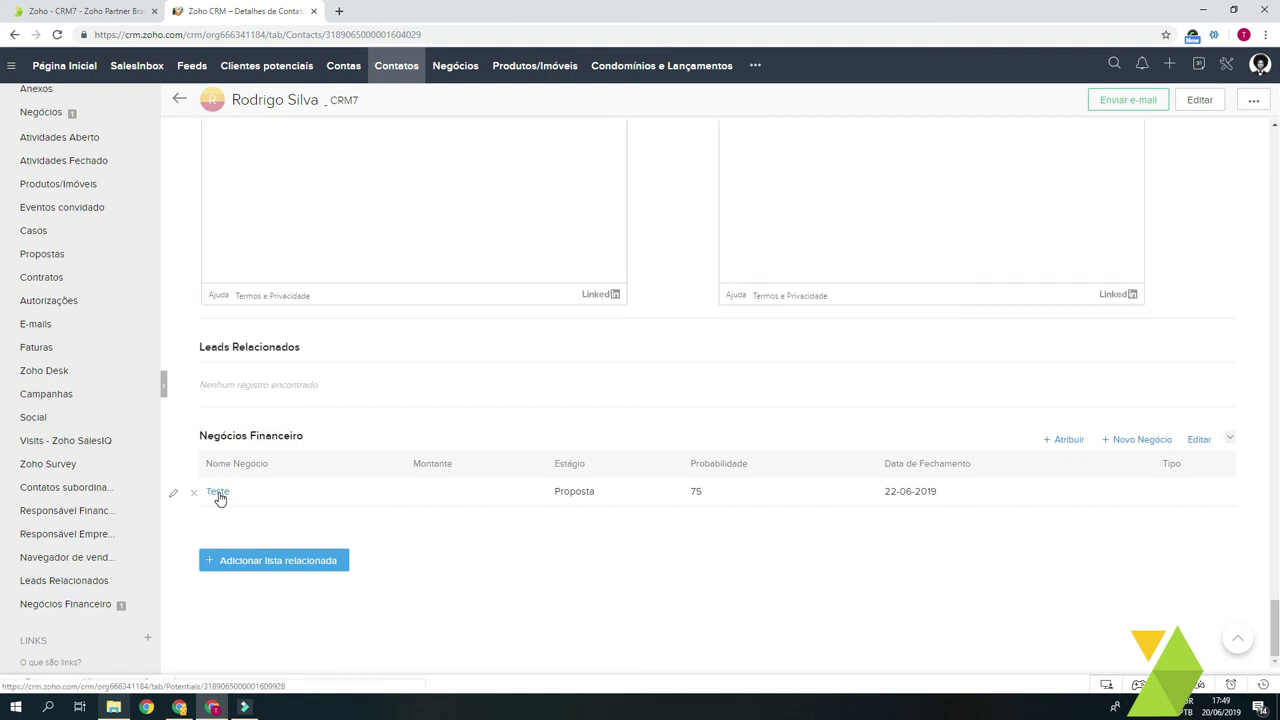
pyautogui.click(218, 494)
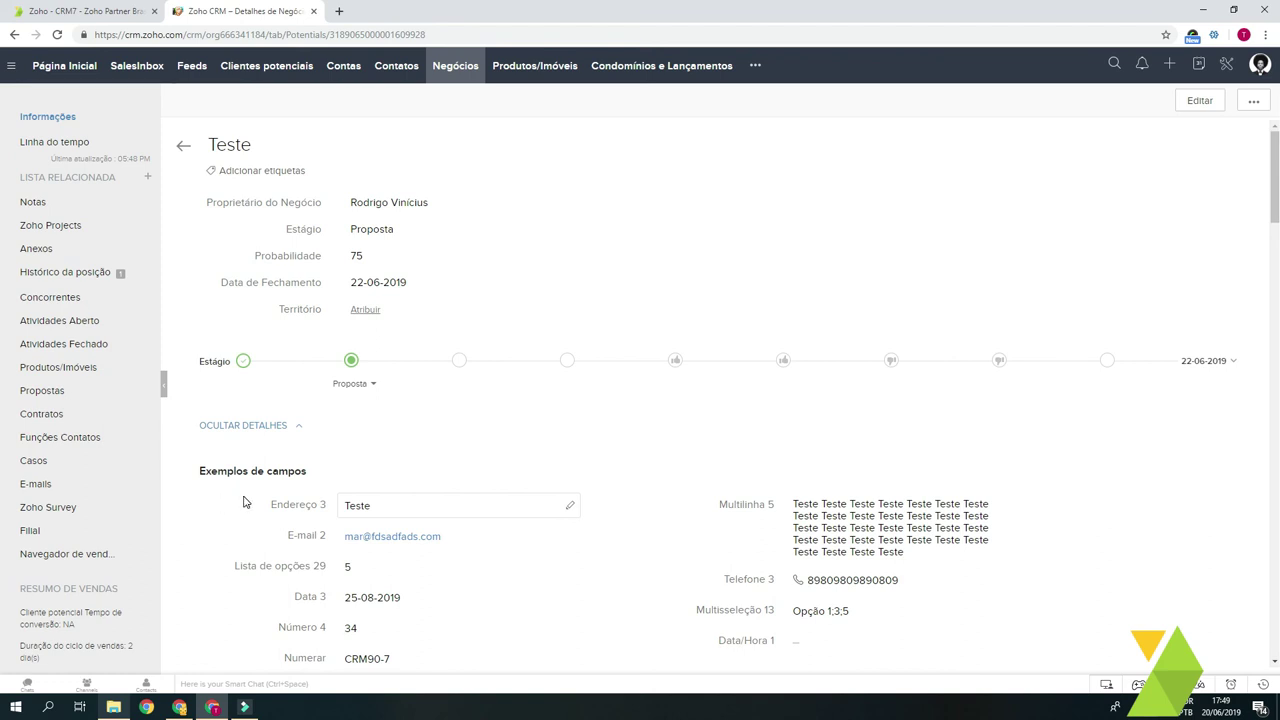
pyautogui.scroll(-4, 545, 450)
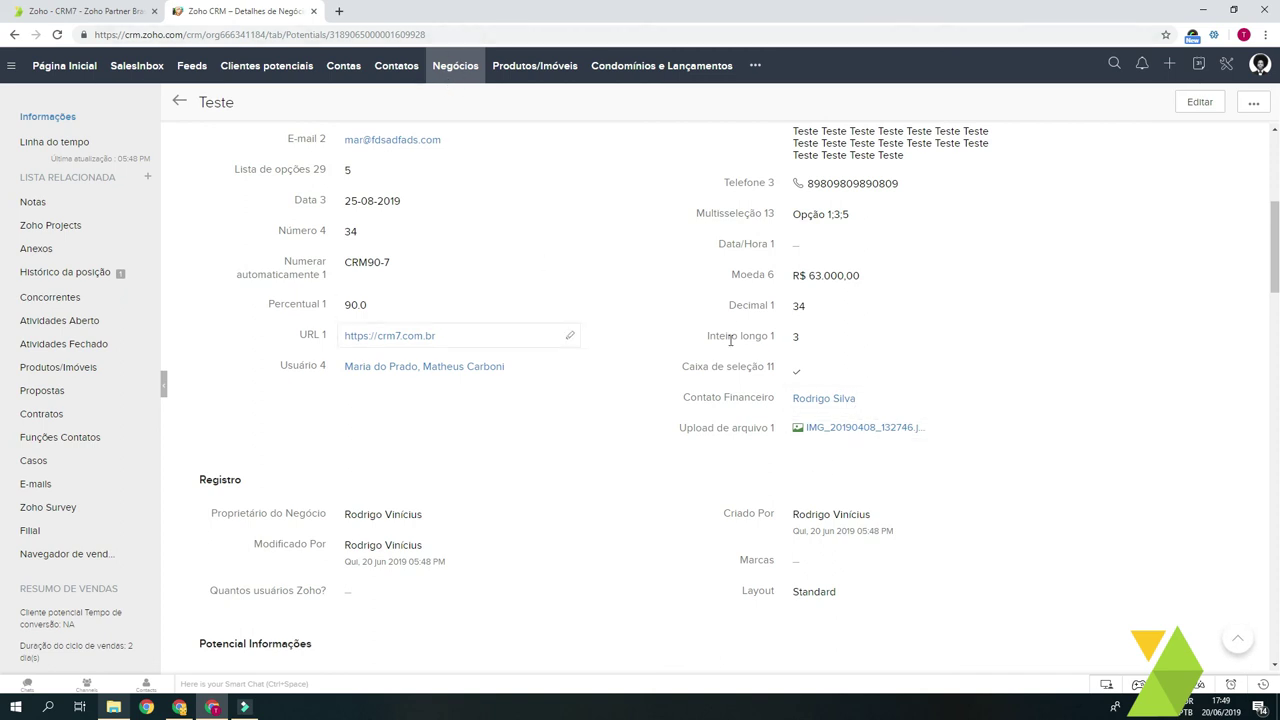
pyautogui.scroll(4, 760, 388)
pyautogui.moveTo(1277, 210); pyautogui.dragTo(1275, 253)
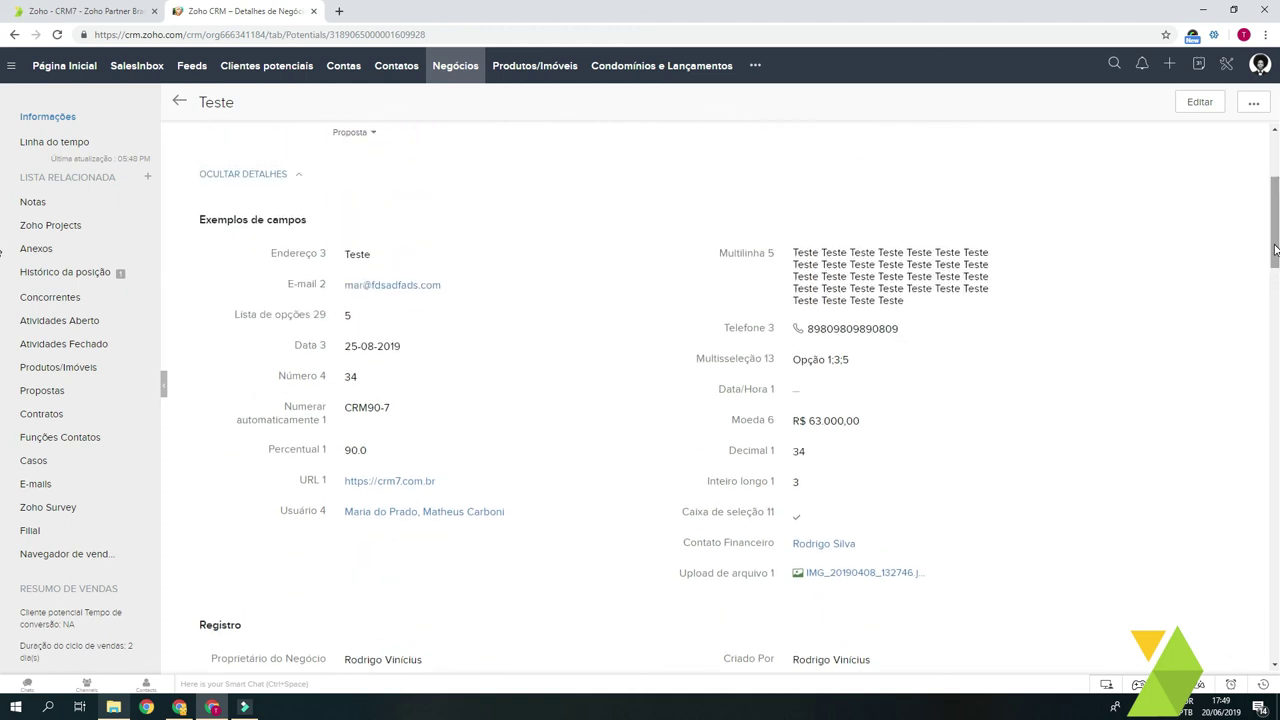